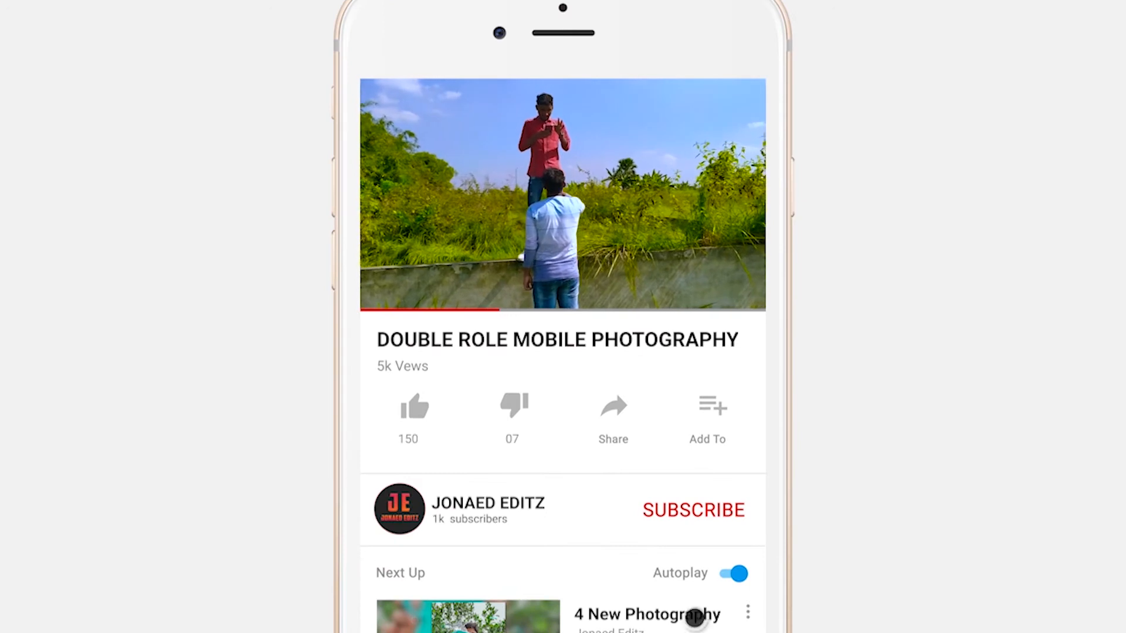
{"action": "left_click", "coordinate": [674, 512]}
{"action": "left_click", "coordinate": [740, 520]}
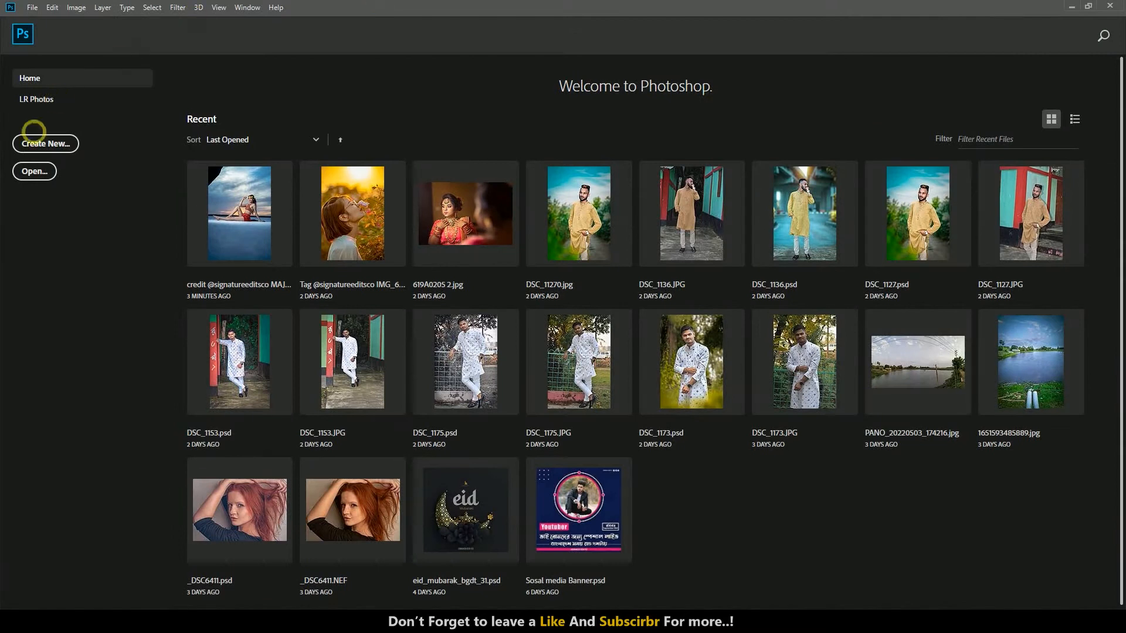
{"action": "left_click", "coordinate": [43, 170]}
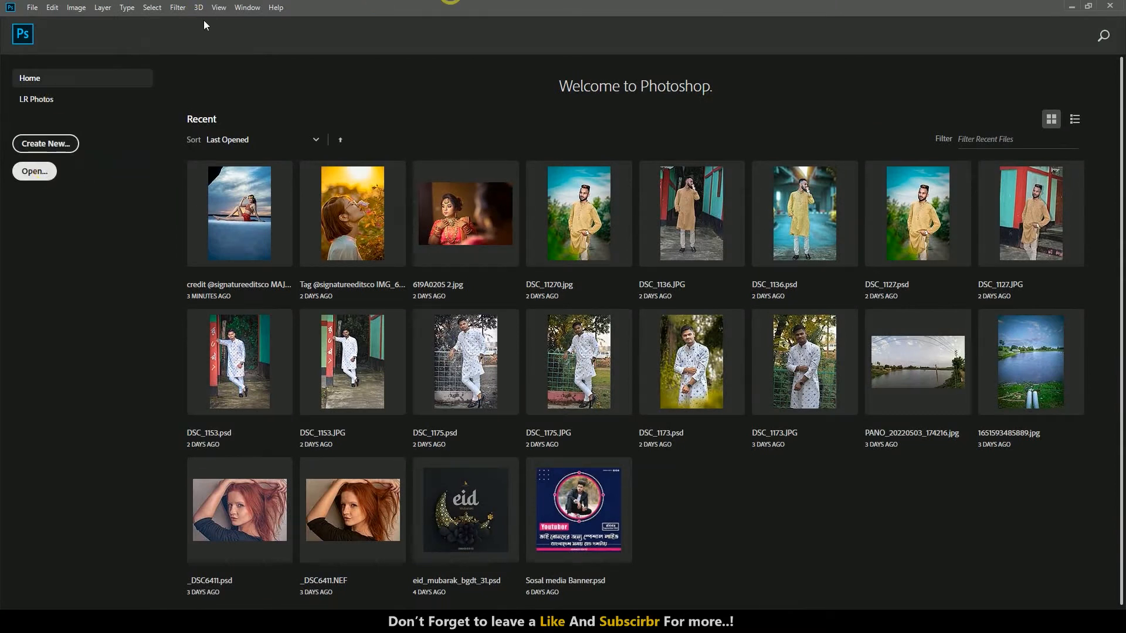
{"action": "left_click", "coordinate": [210, 176]}
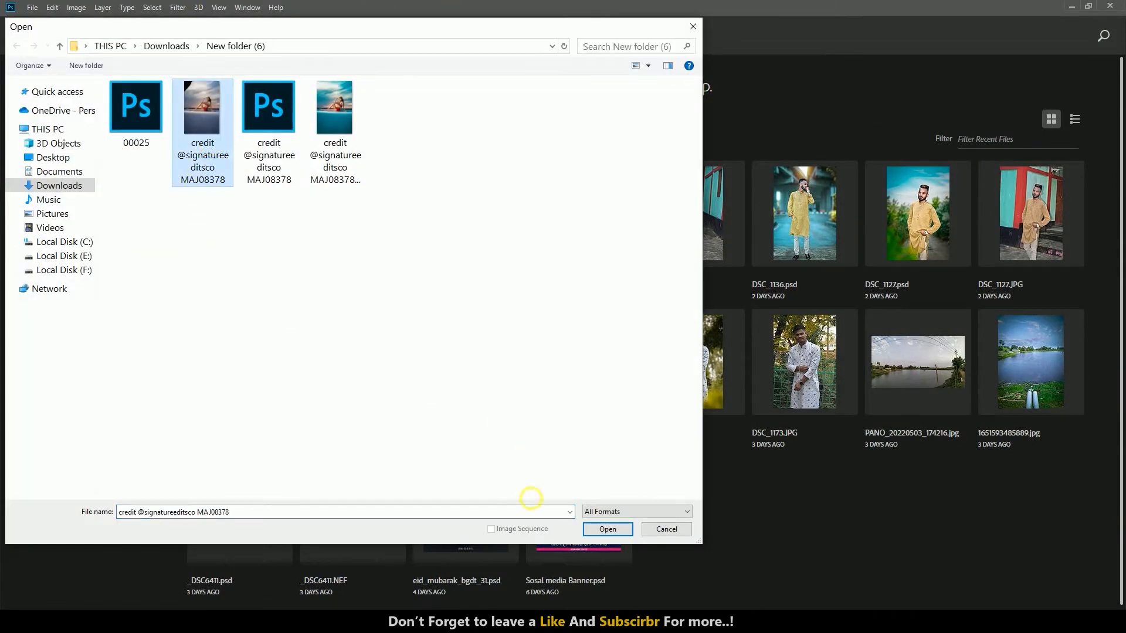
{"action": "left_click", "coordinate": [608, 529]}
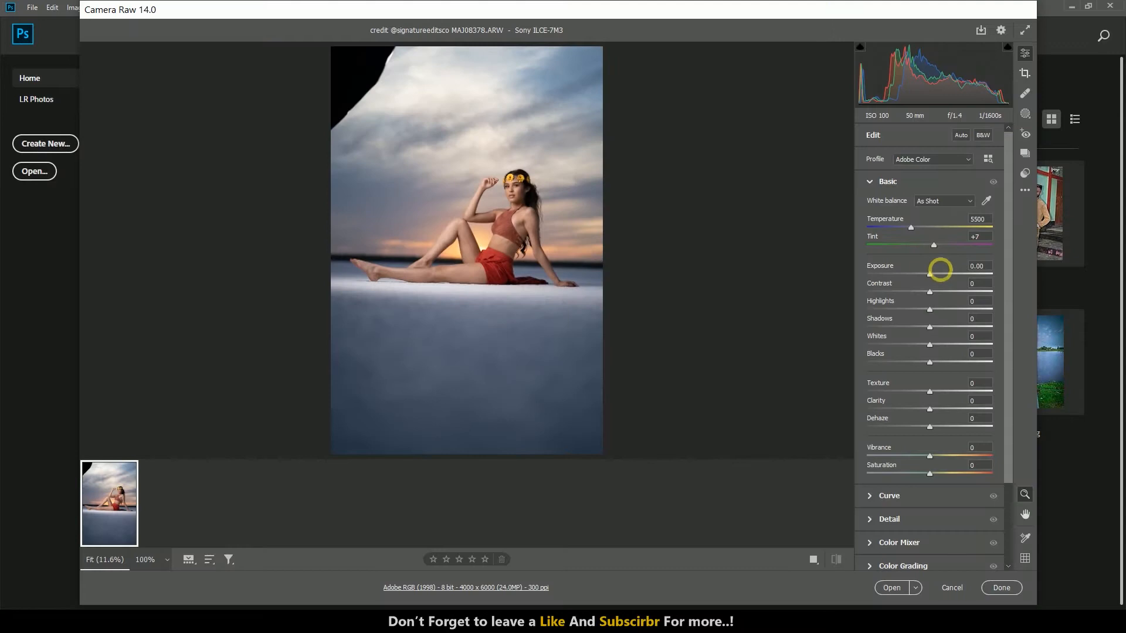
- Apply the automatic tone correction to the photo and set Contrast to +28
{"action": "left_click", "coordinate": [940, 271]}
{"action": "left_click_drag", "start_coordinate": [941, 271], "coordinate": [946, 271]}
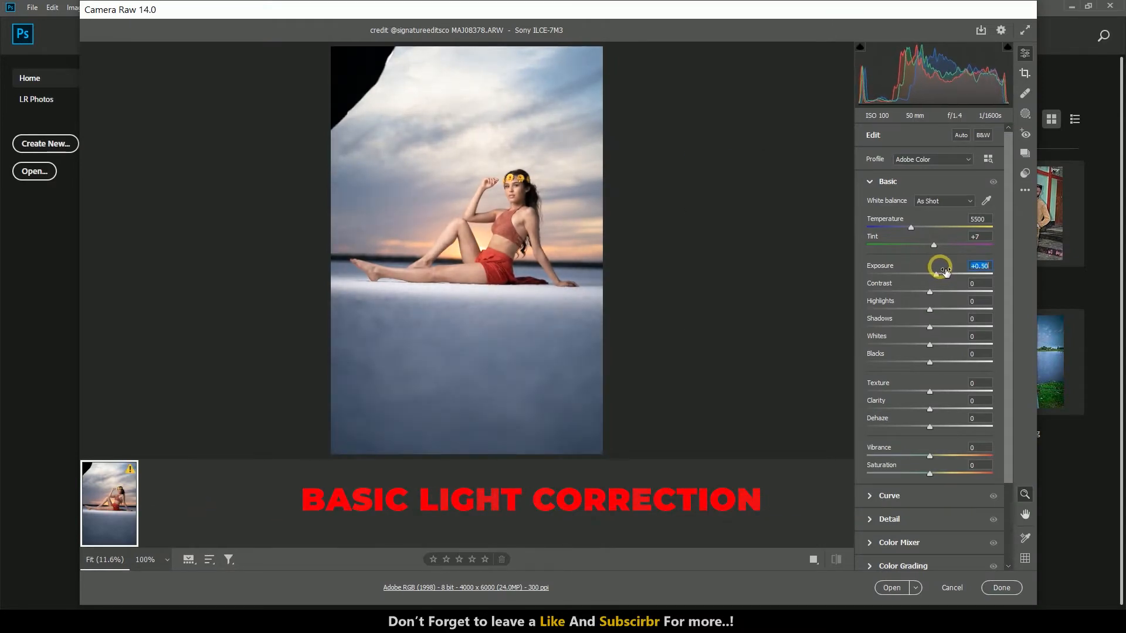
{"action": "left_click", "coordinate": [961, 138]}
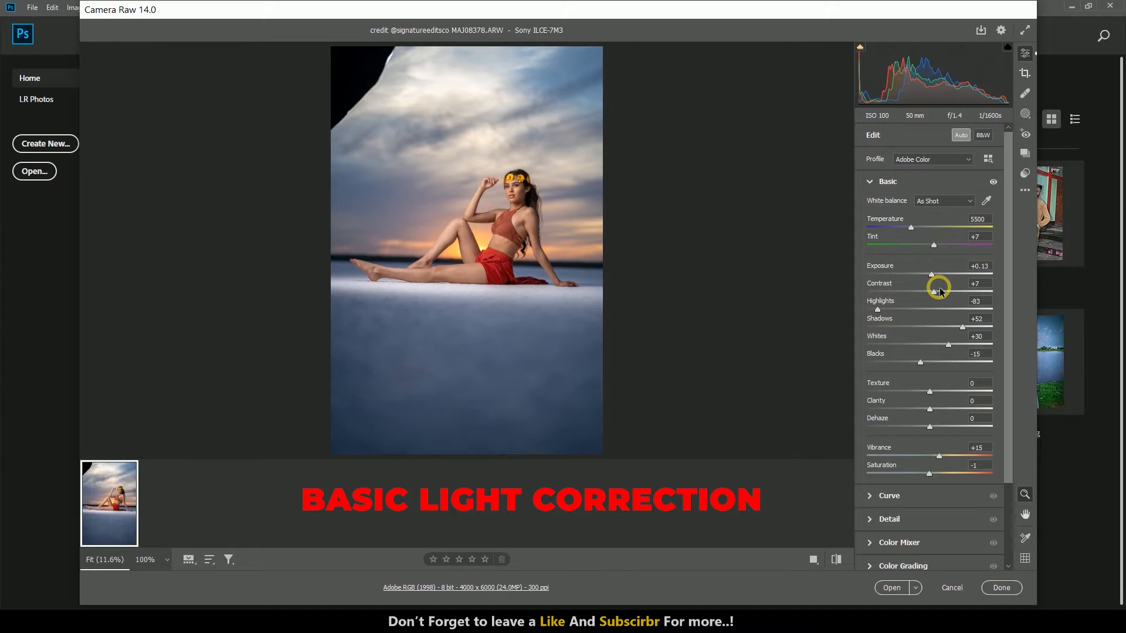
{"action": "left_click_drag", "start_coordinate": [938, 295], "coordinate": [951, 290]}
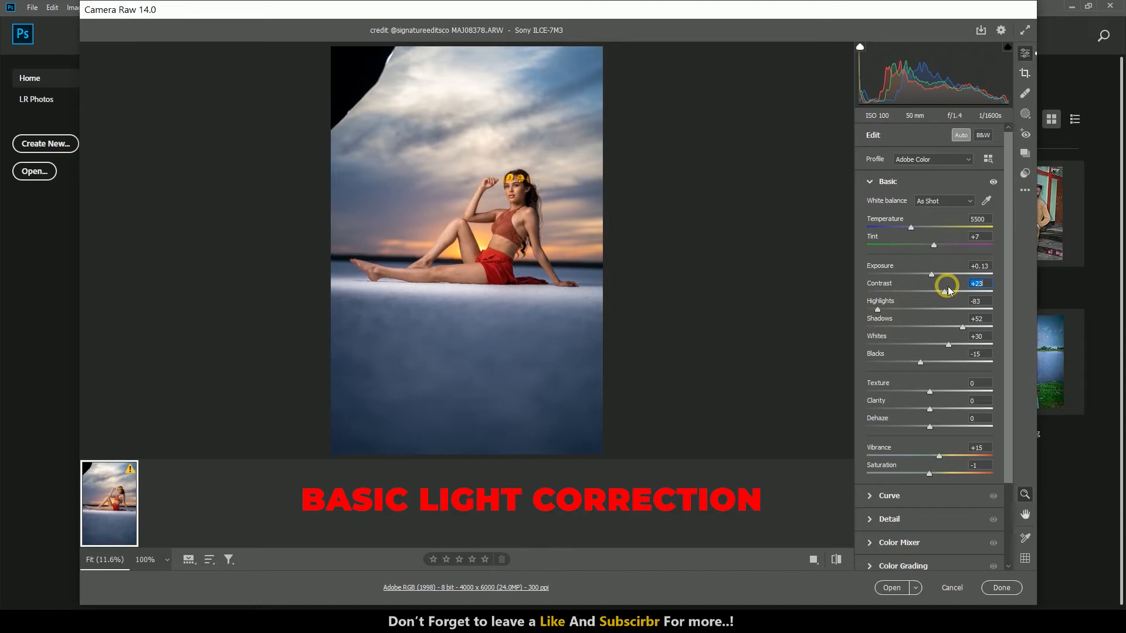
{"action": "left_click_drag", "start_coordinate": [949, 291], "coordinate": [952, 291]}
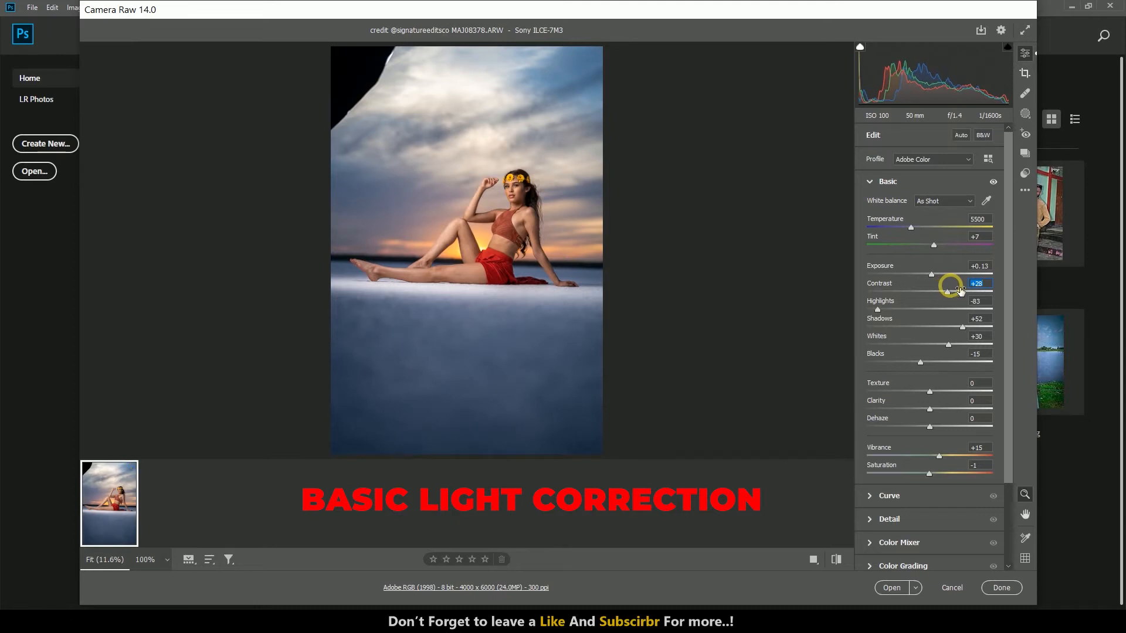
- Set Highlights to -79, Shadows to +38, Whites to -2, Blacks to -18 and Exposure to +0.68
{"action": "left_click_drag", "start_coordinate": [933, 304], "coordinate": [936, 306]}
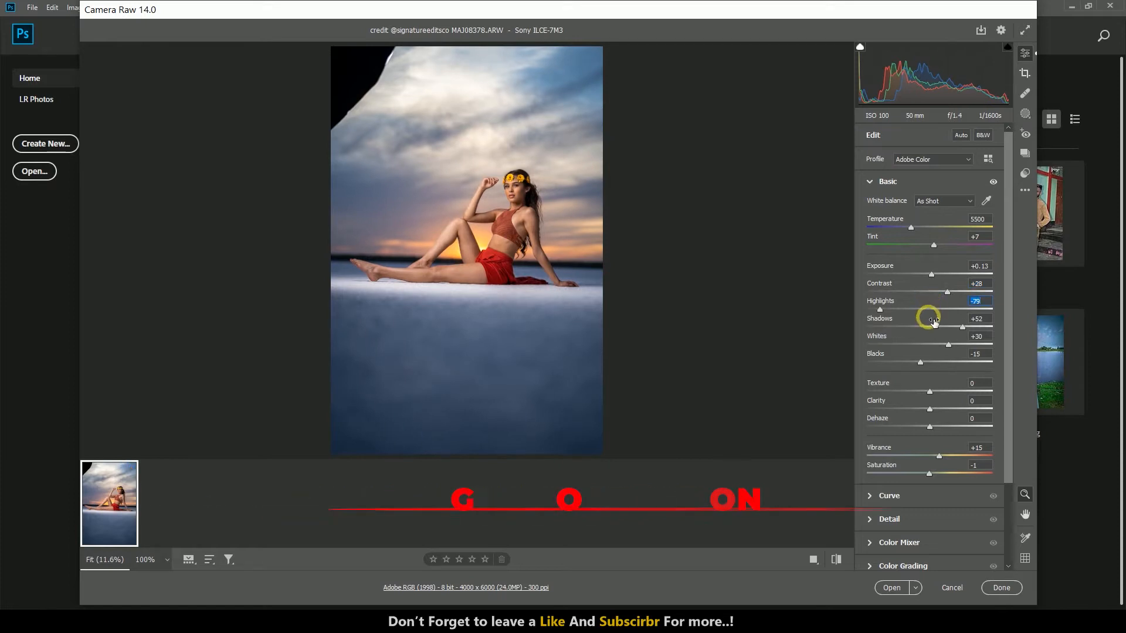
{"action": "left_click_drag", "start_coordinate": [935, 322], "coordinate": [926, 327]}
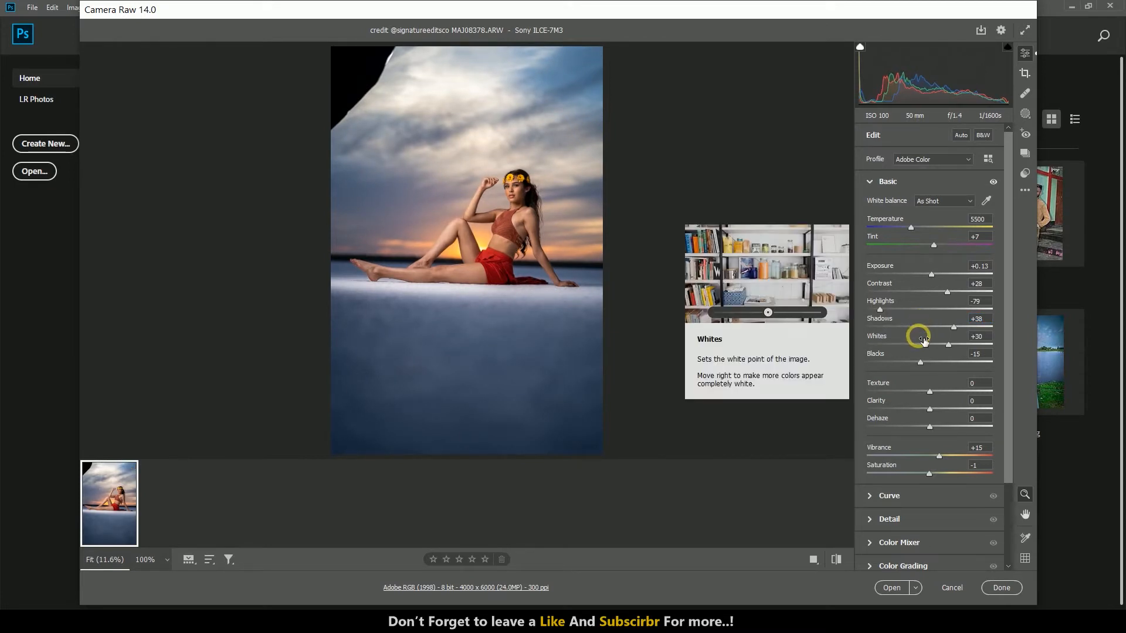
{"action": "left_click_drag", "start_coordinate": [924, 339], "coordinate": [906, 343]}
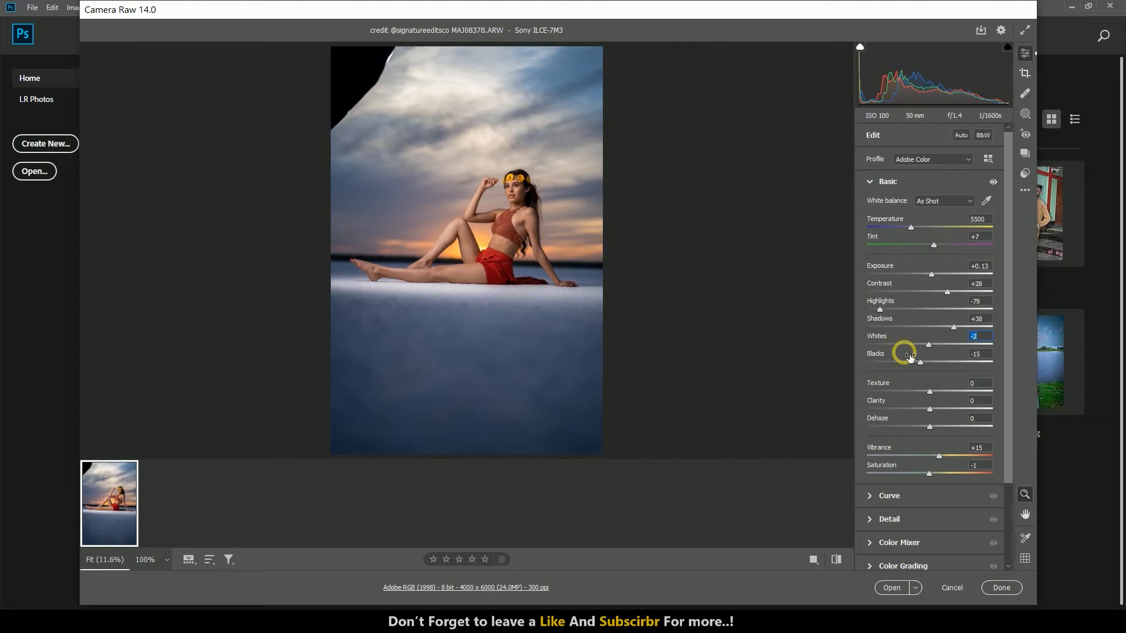
{"action": "left_click_drag", "start_coordinate": [911, 354], "coordinate": [910, 352]}
{"action": "left_click_drag", "start_coordinate": [945, 273], "coordinate": [951, 274]}
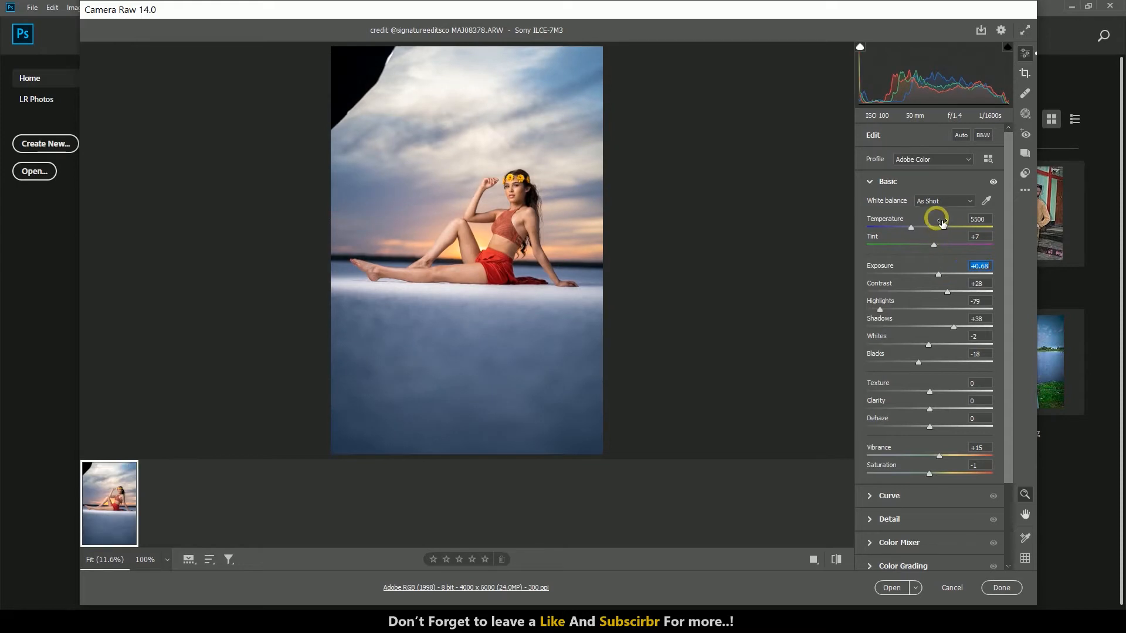
- Set the white balance Temperature to 4500 and Tint to -8, and compare the edit with the original photo
{"action": "left_click_drag", "start_coordinate": [940, 223], "coordinate": [934, 222]}
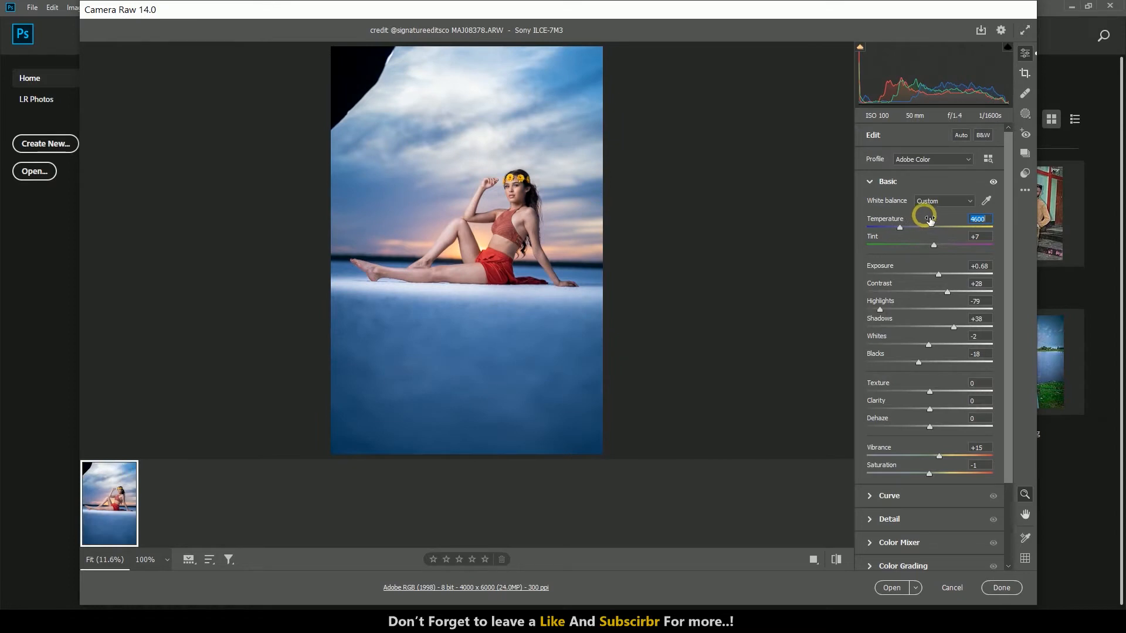
{"action": "type", "text": "4500"}
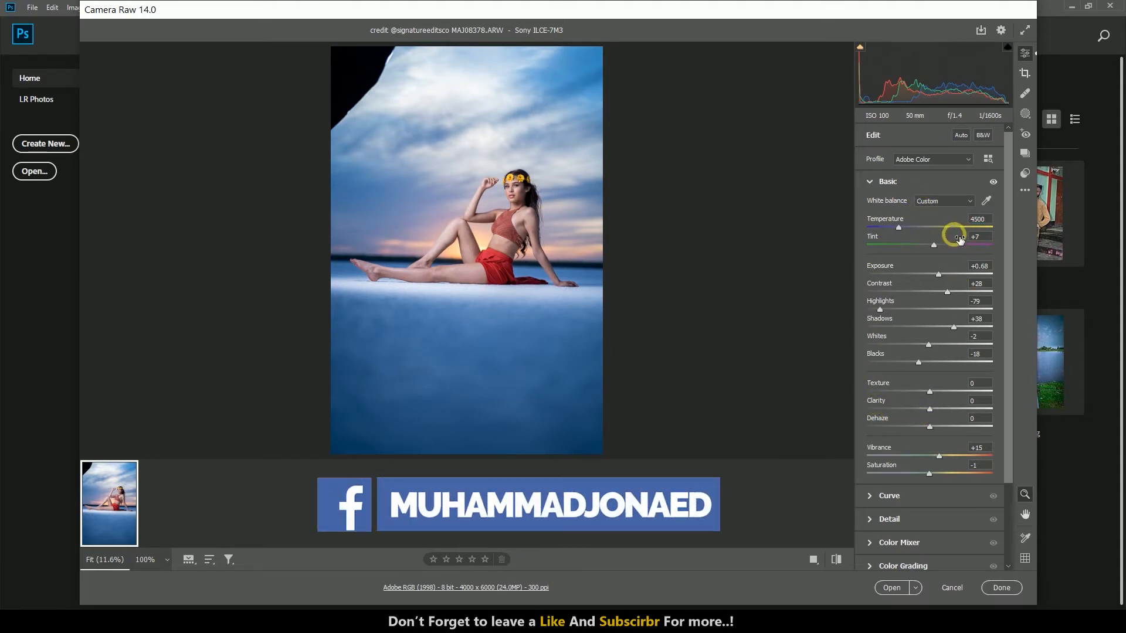
{"action": "mouse_move", "coordinate": [959, 240]}
{"action": "left_click_drag", "start_coordinate": [960, 239], "coordinate": [951, 239]}
{"action": "left_click", "coordinate": [836, 559]}
{"action": "left_click", "coordinate": [837, 560]}
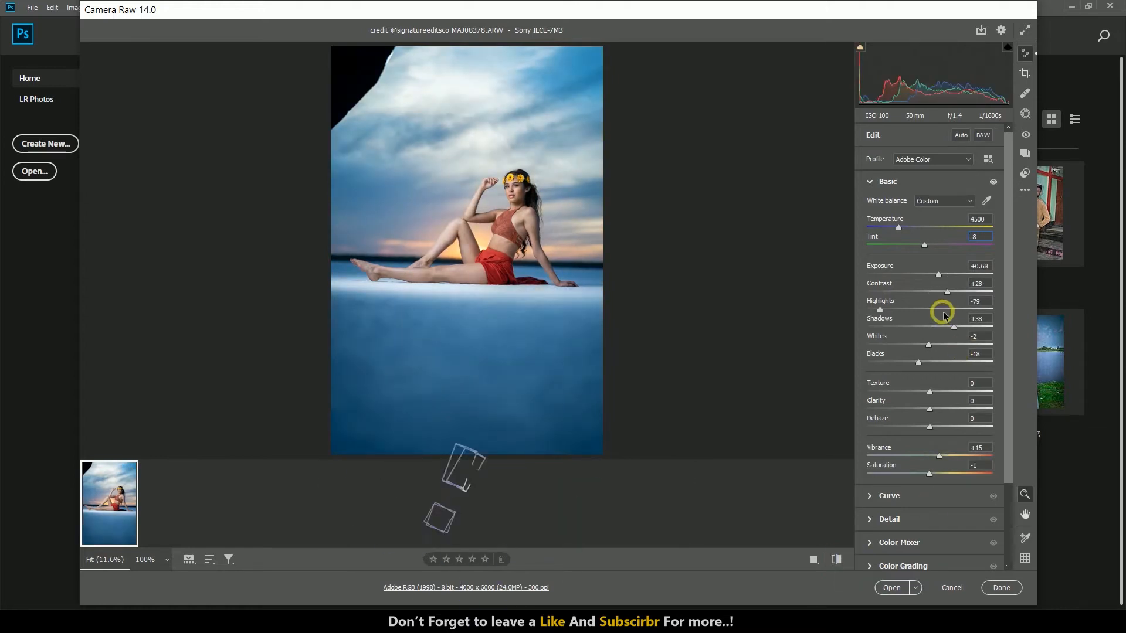
- Set Texture and Clarity to +14 each, Vibrance to +8 and Saturation to 0
{"action": "left_click_drag", "start_coordinate": [938, 390], "coordinate": [942, 390]}
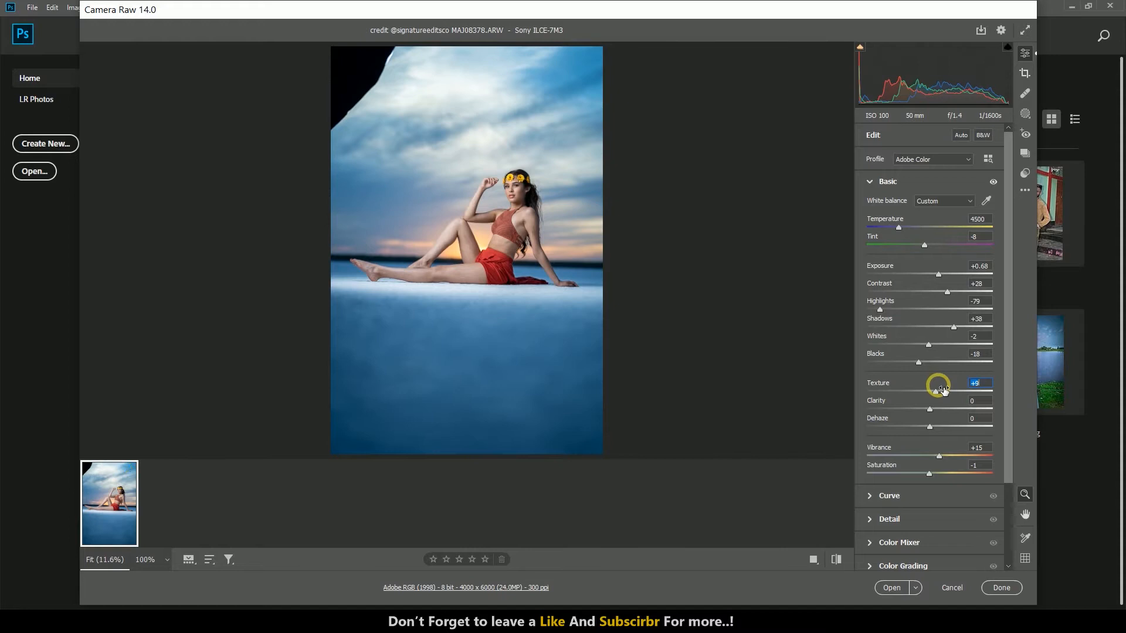
{"action": "type", "text": "14"}
{"action": "left_click", "coordinate": [984, 402]}
{"action": "type", "text": "47"}
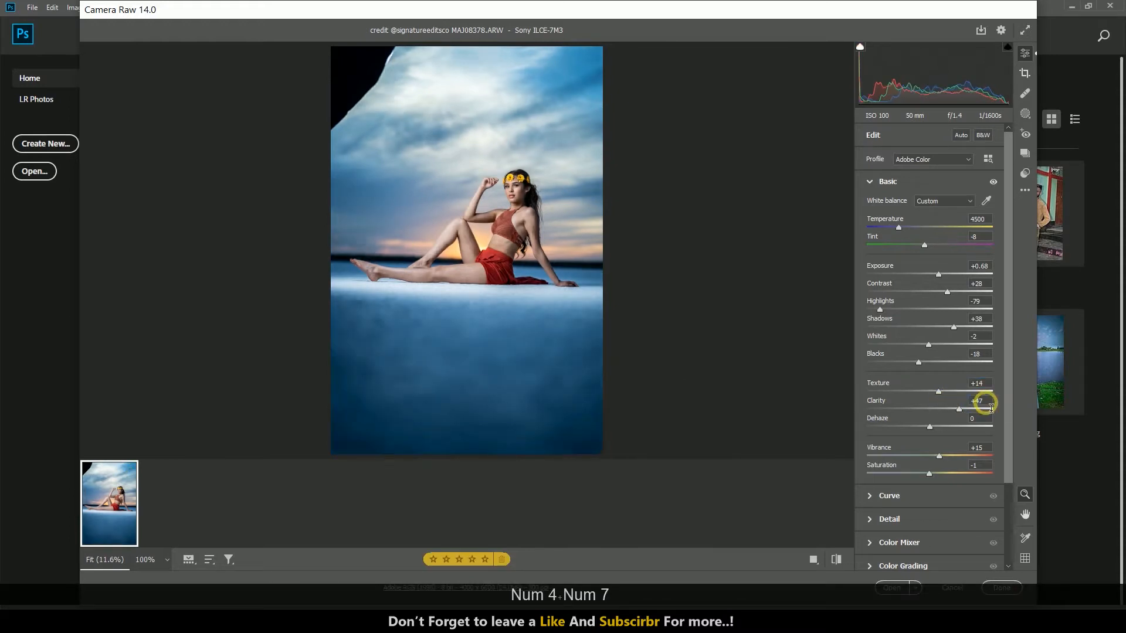
{"action": "type", "text": "23"}
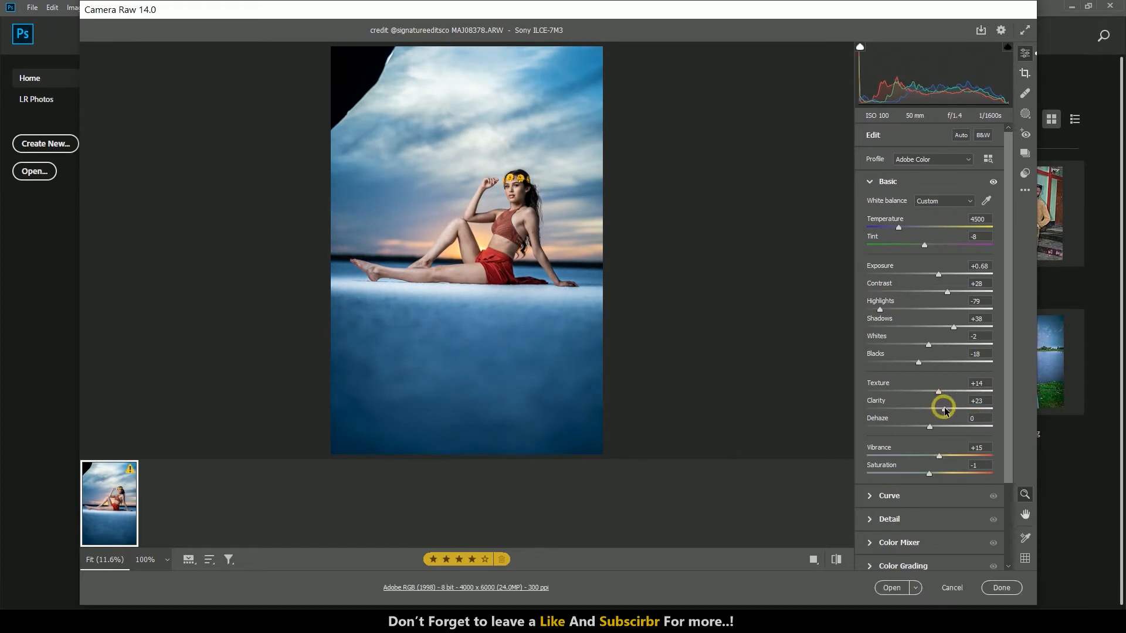
{"action": "left_click_drag", "start_coordinate": [945, 411], "coordinate": [942, 412]}
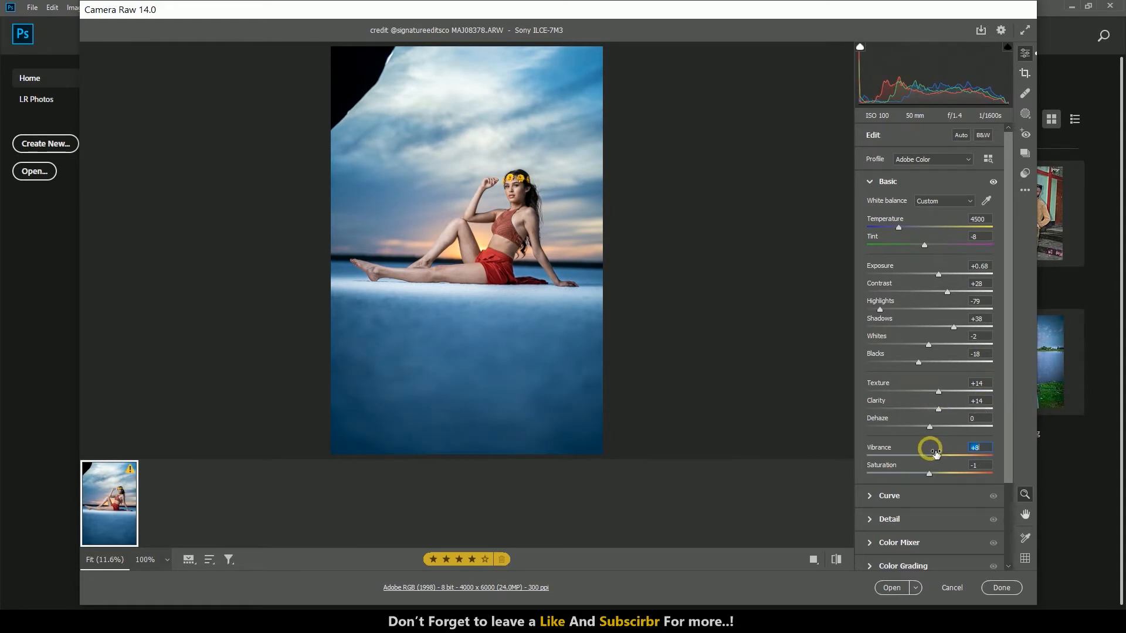
{"action": "key", "text": "KP_0"}
- Shape the tone curve with a shadow point at input 61, output 64 and a midtone point at input 132, output 126
{"action": "left_click", "coordinate": [900, 496]}
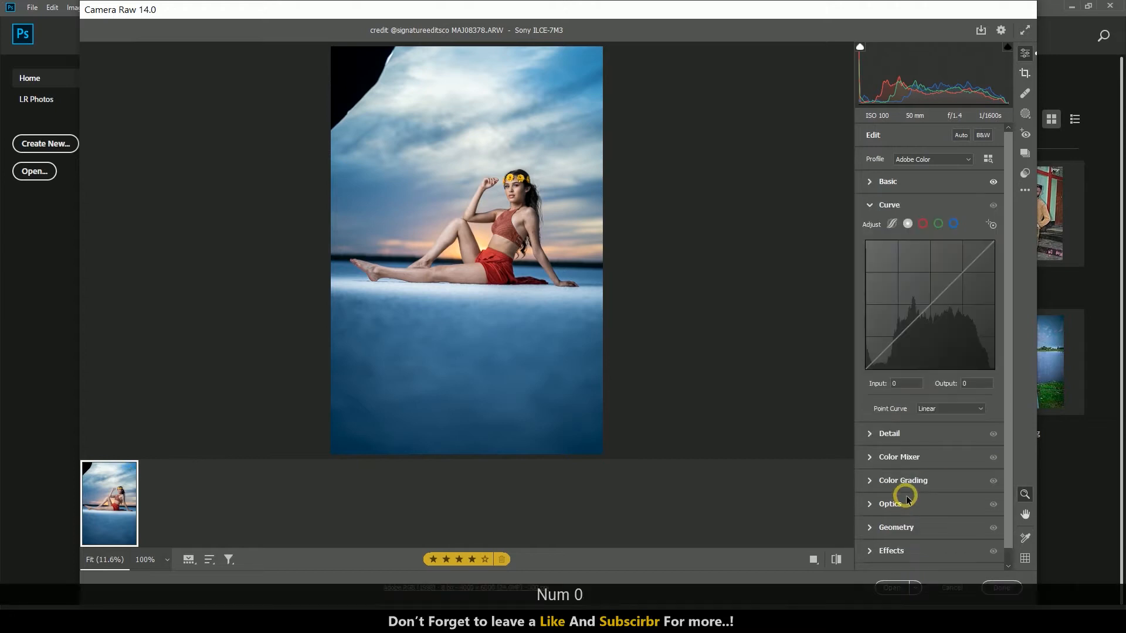
{"action": "left_click", "coordinate": [836, 559]}
{"action": "left_click", "coordinate": [836, 559]}
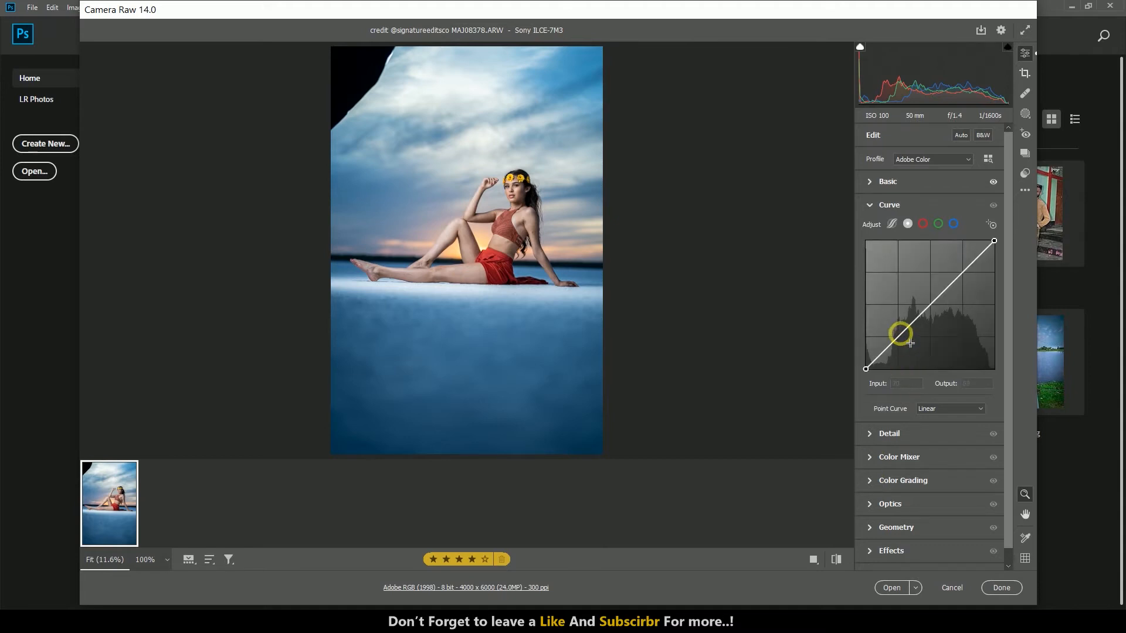
{"action": "left_click_drag", "start_coordinate": [899, 336], "coordinate": [896, 337]}
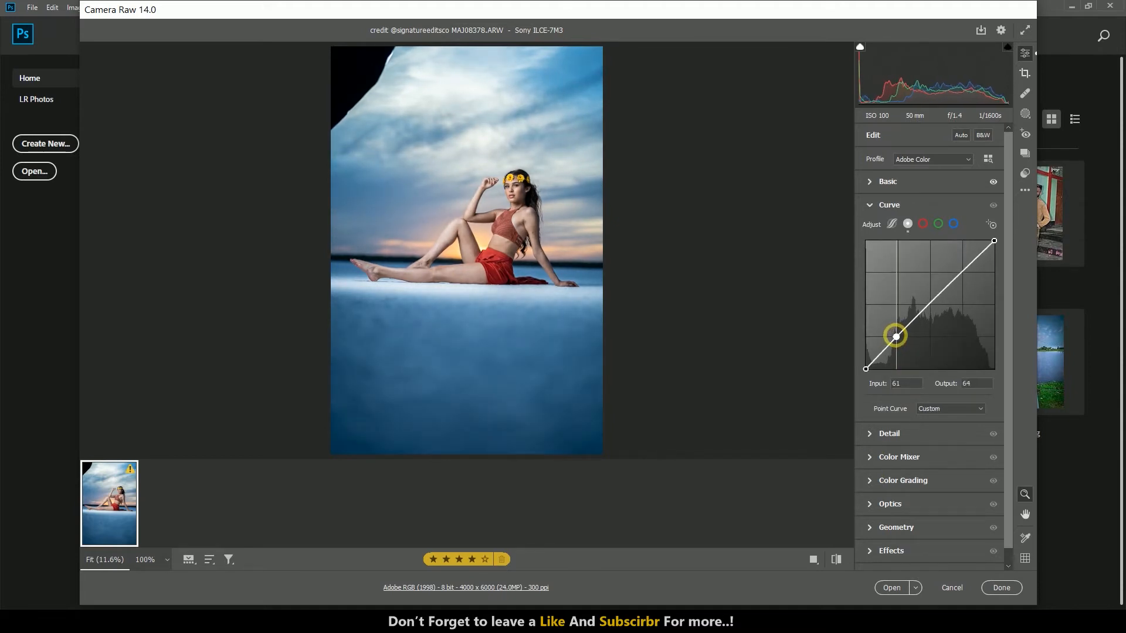
{"action": "left_click", "coordinate": [931, 305]}
{"action": "left_click_drag", "start_coordinate": [932, 305], "coordinate": [933, 306]}
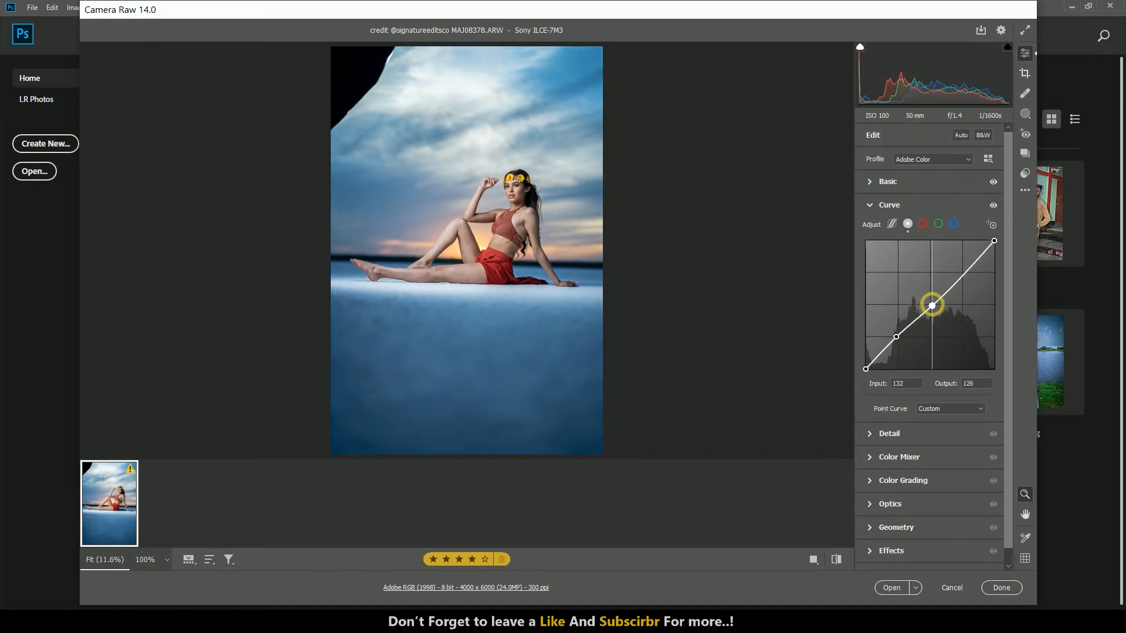
- Reduce the Exposure to +0.43 and check the woman's face up close
{"action": "left_click", "coordinate": [898, 181]}
{"action": "left_click_drag", "start_coordinate": [944, 268], "coordinate": [938, 267]}
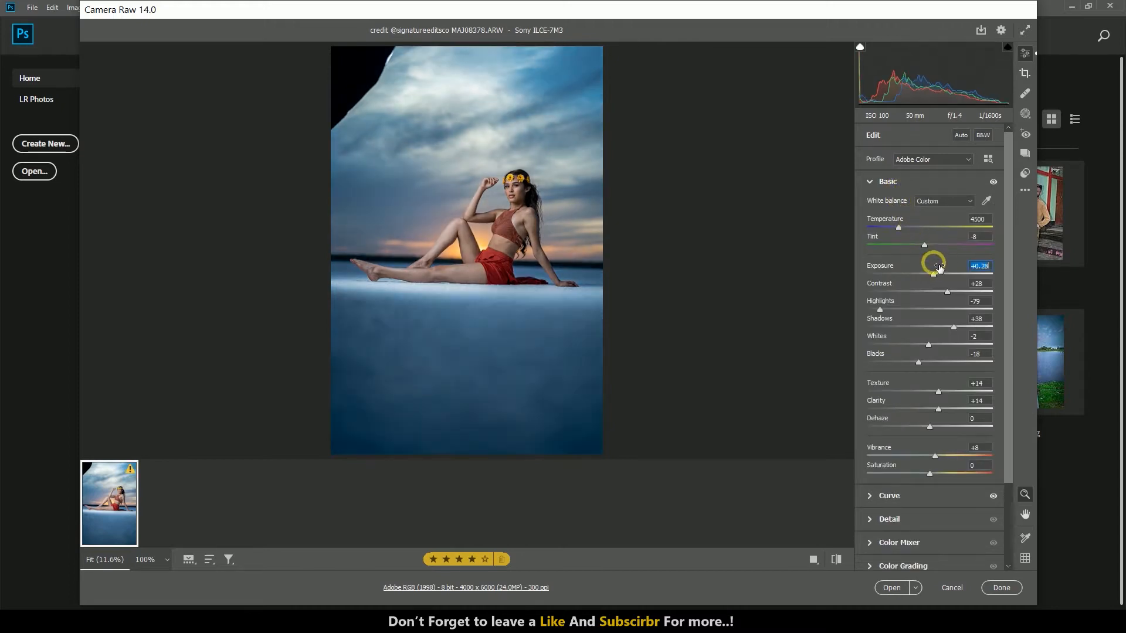
{"action": "left_click_drag", "start_coordinate": [939, 268], "coordinate": [941, 267]}
{"action": "left_click", "coordinate": [519, 193]}
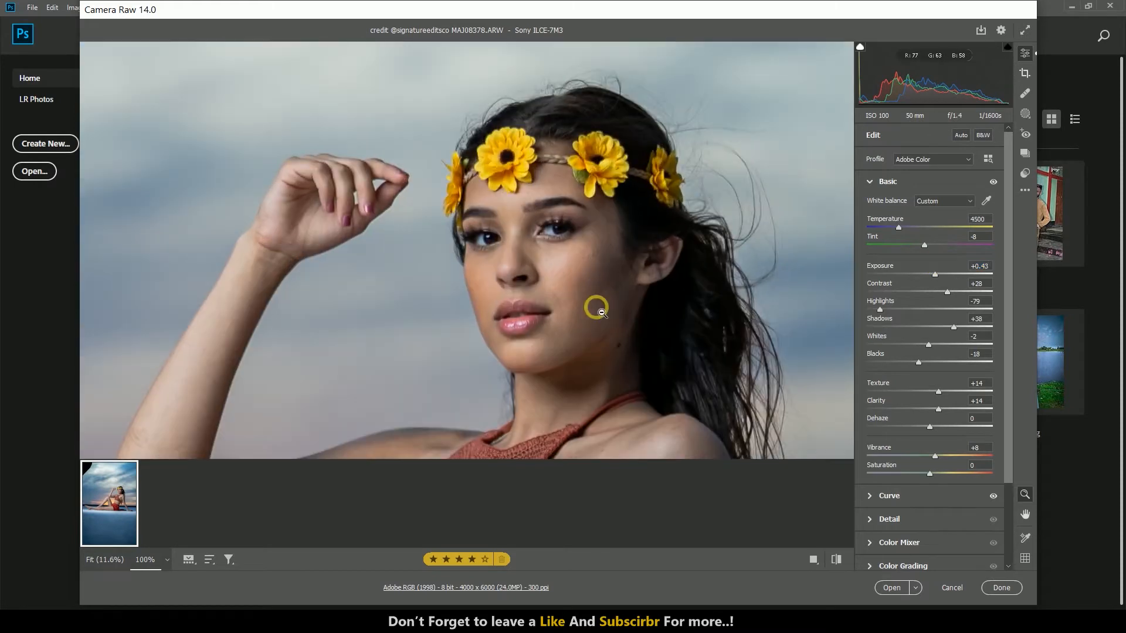
{"action": "left_click", "coordinate": [603, 315]}
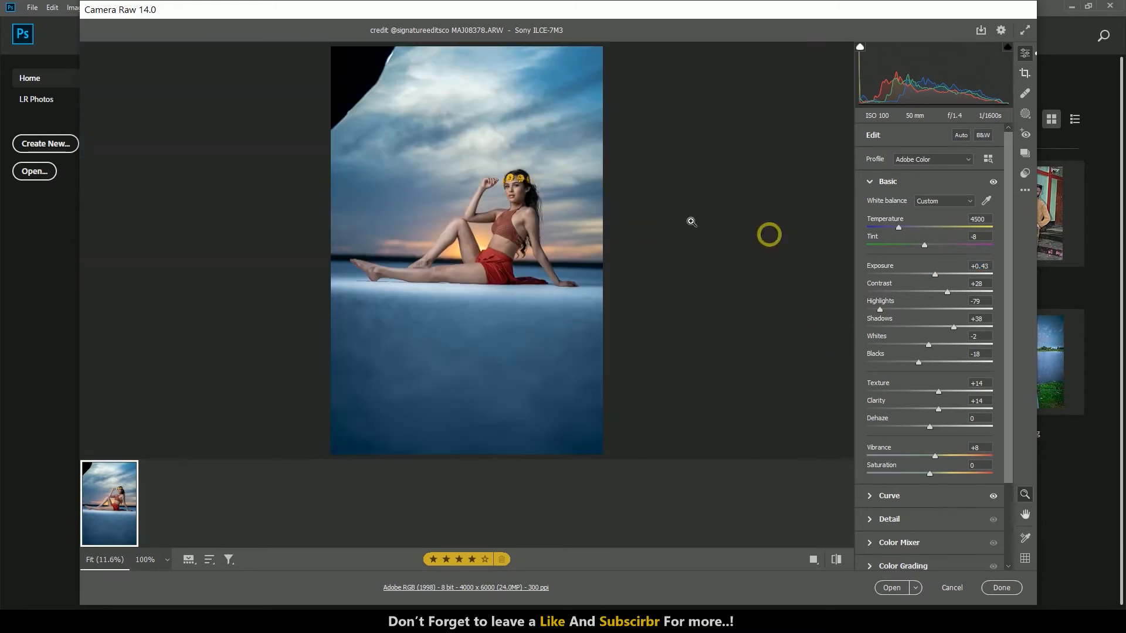
- Make a slight Detail adjustment and set the orange Luminance to +15 in the Color Mixer
{"action": "left_click", "coordinate": [890, 519]}
{"action": "left_click_drag", "start_coordinate": [892, 280], "coordinate": [897, 283]}
{"action": "left_click", "coordinate": [887, 352]}
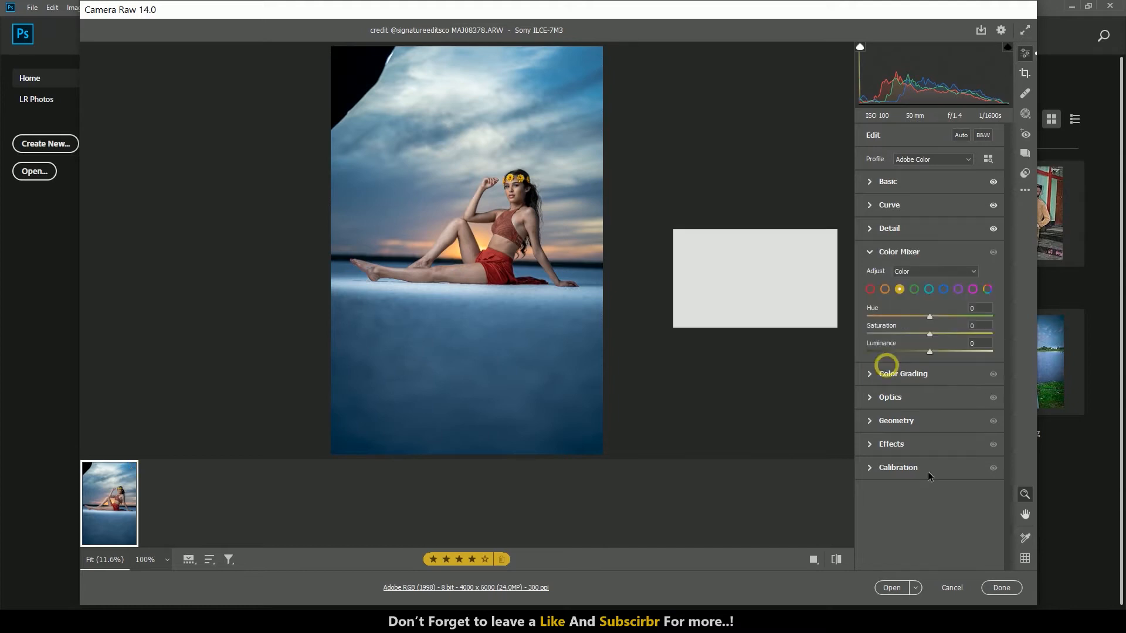
{"action": "left_click", "coordinate": [884, 292]}
{"action": "left_click_drag", "start_coordinate": [909, 345], "coordinate": [920, 346]}
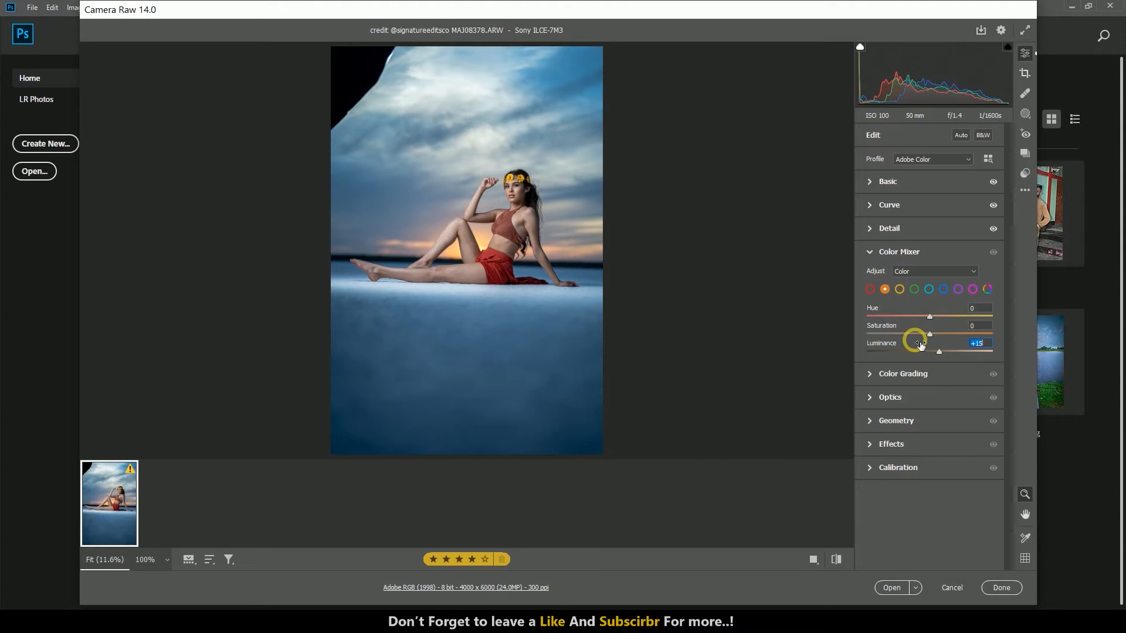
- Set the Exposure to +0.48 and open the corrected raw photo as a Photoshop document
{"action": "left_click", "coordinate": [894, 182]}
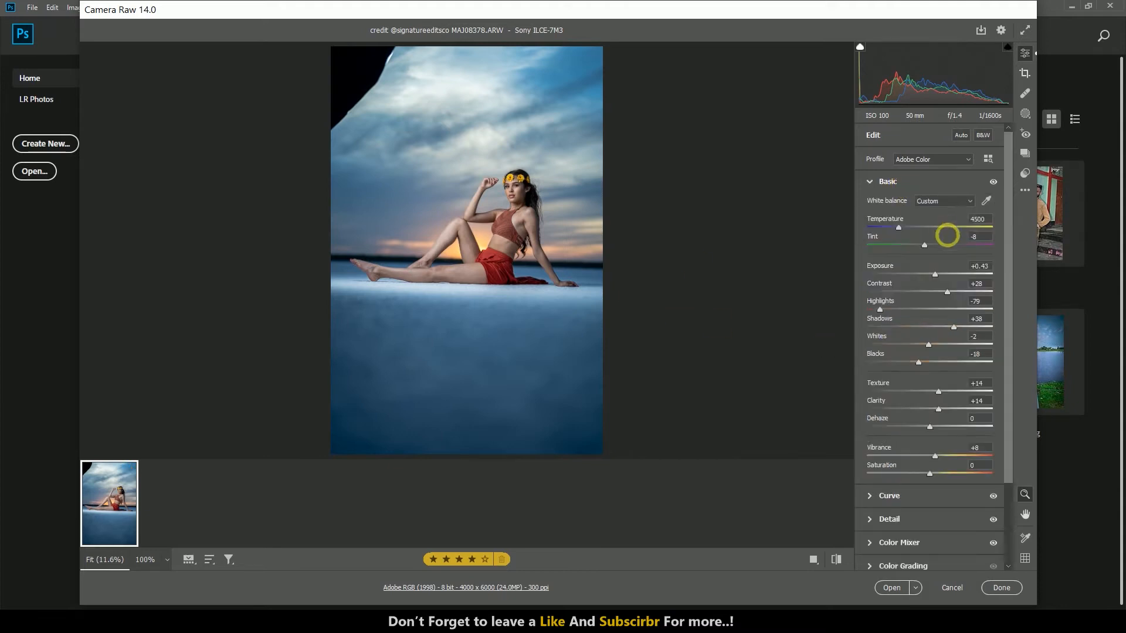
{"action": "left_click_drag", "start_coordinate": [944, 267], "coordinate": [952, 270]}
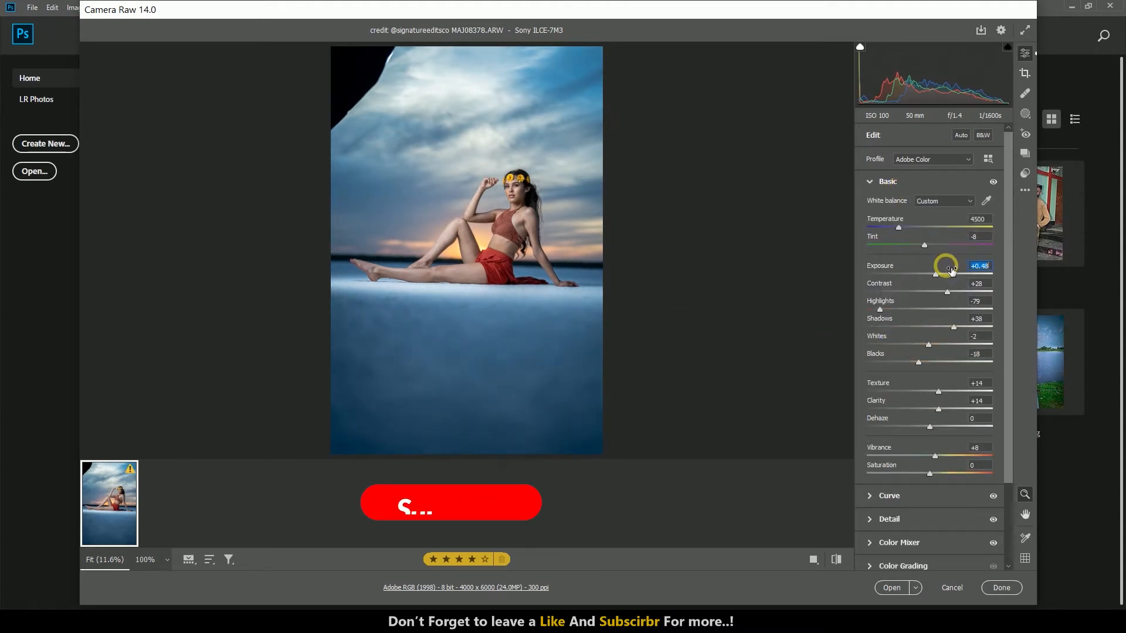
{"action": "left_click", "coordinate": [891, 588]}
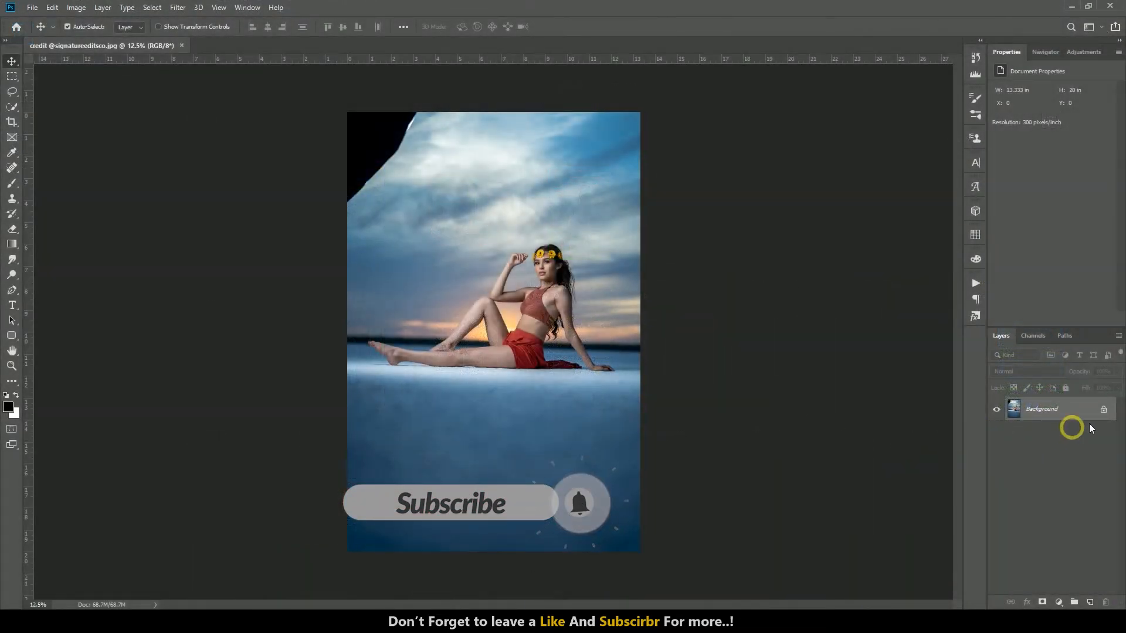
- Duplicate the Background layer and remove the black corner of the sky on the copy with a size 300 Spot Healing Brush
{"action": "left_click_drag", "start_coordinate": [1096, 416], "coordinate": [1090, 603]}
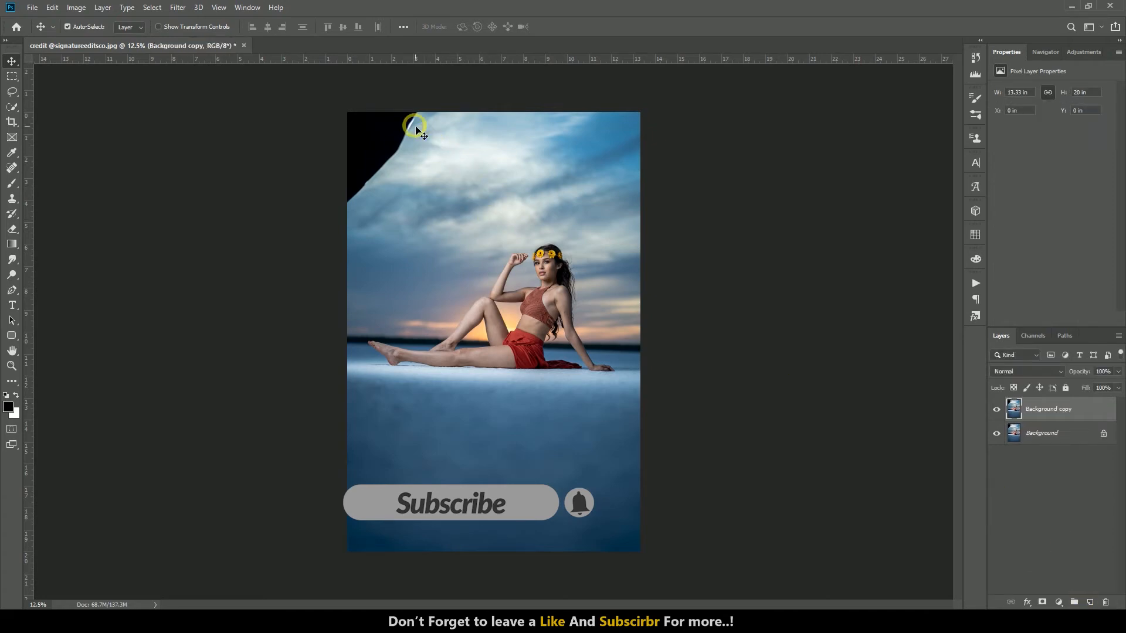
{"action": "scroll", "coordinate": [415, 129], "scroll_direction": "up", "scroll_amount": 5, "text": "alt"}
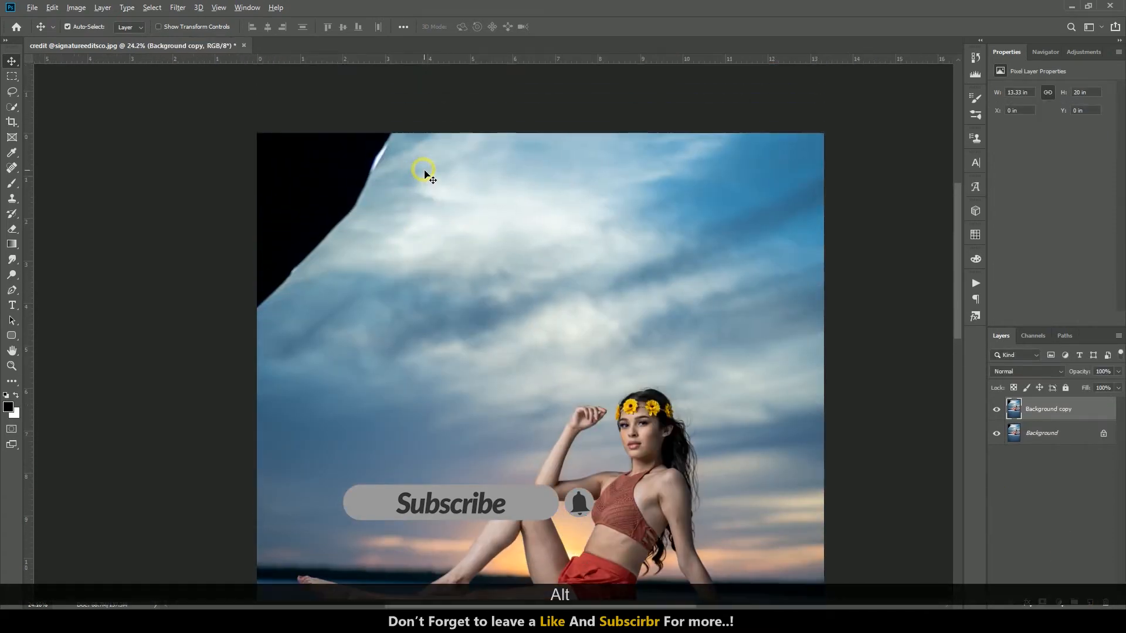
{"action": "scroll", "coordinate": [425, 173], "scroll_direction": "up", "scroll_amount": 1, "text": "alt"}
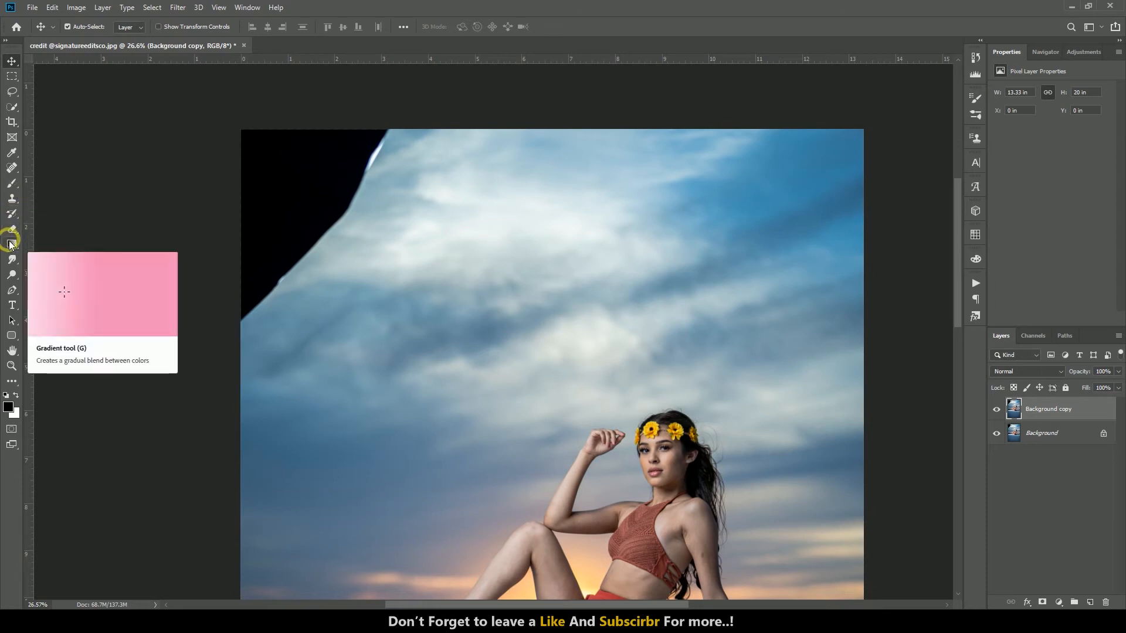
{"action": "left_click", "coordinate": [11, 167]}
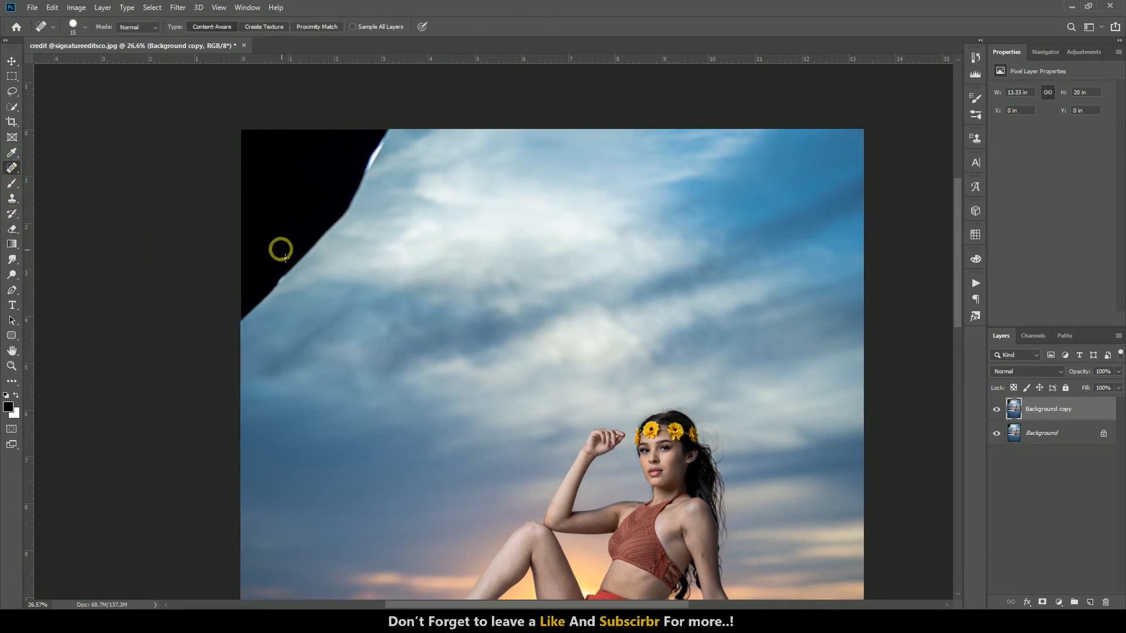
{"action": "key", "text": "bracketright"}
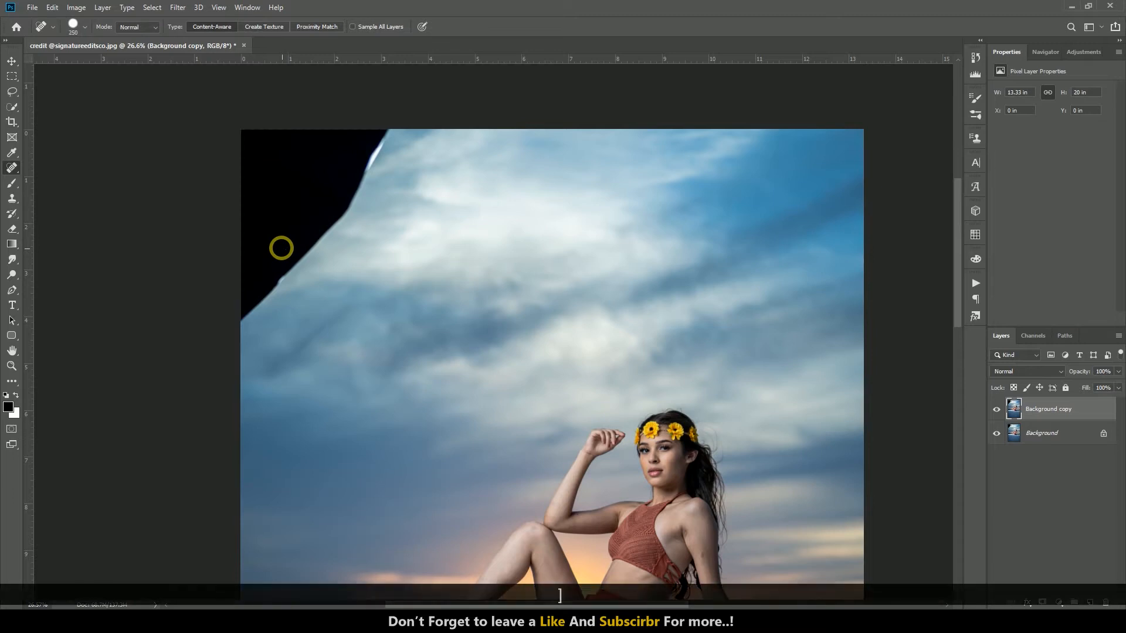
{"action": "key", "text": "bracketright"}
{"action": "mouse_move", "coordinate": [245, 306]}
{"action": "left_mouse_down"}
{"action": "mouse_move", "coordinate": [251, 138]}
{"action": "mouse_move", "coordinate": [375, 141]}
{"action": "mouse_move", "coordinate": [270, 291]}
{"action": "mouse_move", "coordinate": [347, 143]}
{"action": "mouse_move", "coordinate": [269, 264]}
{"action": "mouse_move", "coordinate": [263, 250]}
{"action": "mouse_move", "coordinate": [299, 224]}
{"action": "mouse_move", "coordinate": [234, 146]}
{"action": "mouse_move", "coordinate": [231, 291]}
{"action": "mouse_move", "coordinate": [363, 193]}
{"action": "left_mouse_up"}
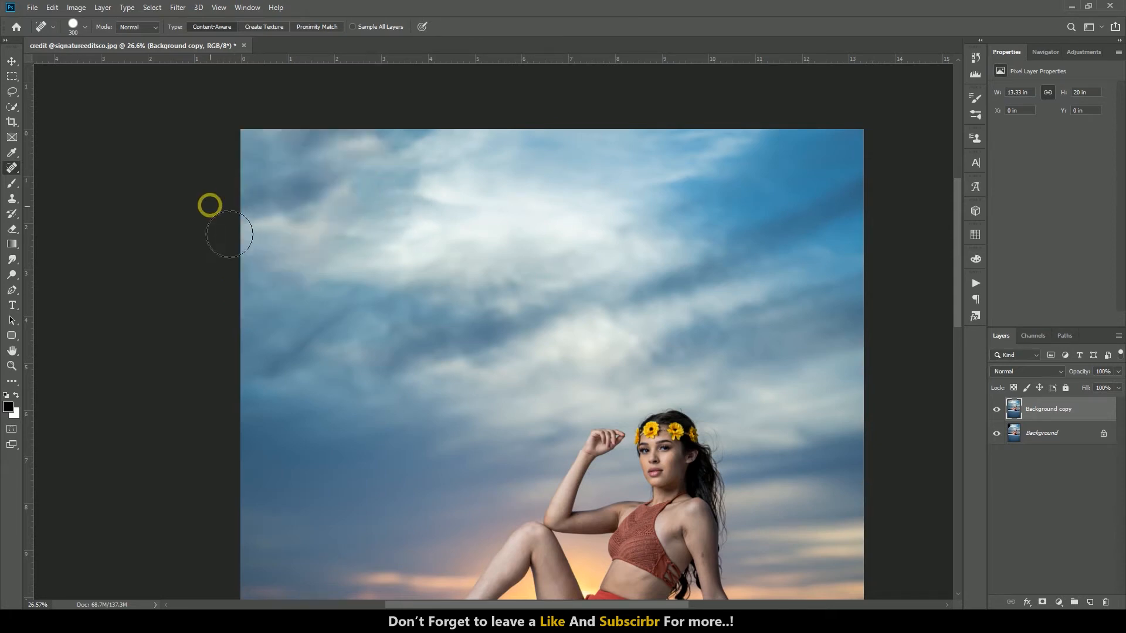
{"action": "scroll", "coordinate": [232, 199], "scroll_direction": "down", "scroll_amount": 3}
{"action": "scroll", "coordinate": [335, 192], "scroll_direction": "down", "scroll_amount": 1}
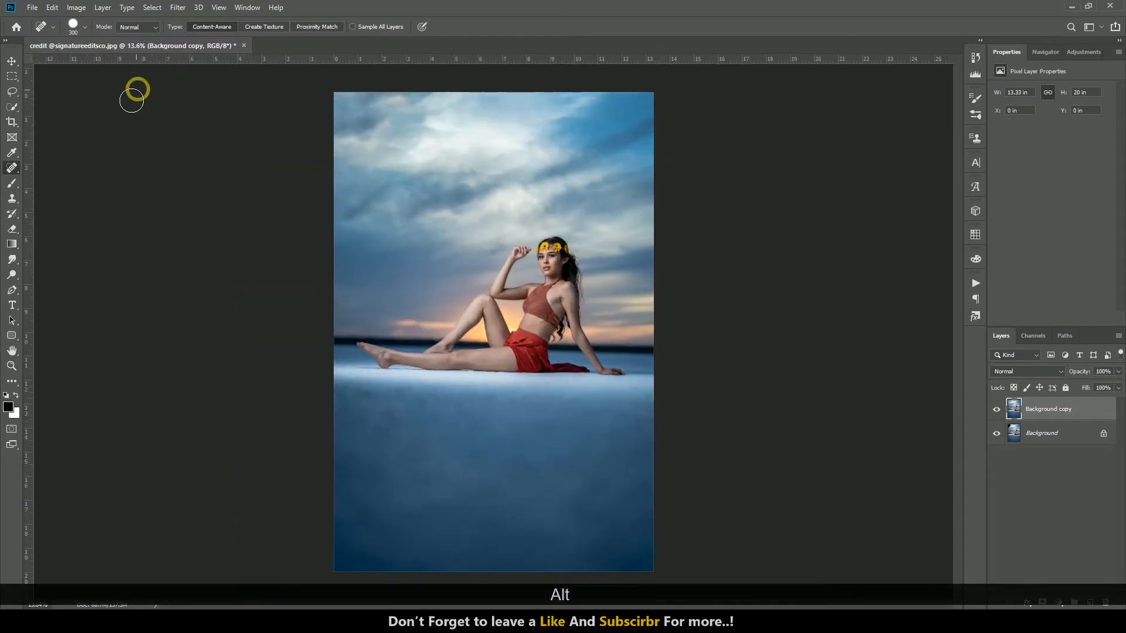
- Duplicate the retouched Background copy layer and set the new layer's blend mode to Linear Light
{"action": "left_click", "coordinate": [11, 61]}
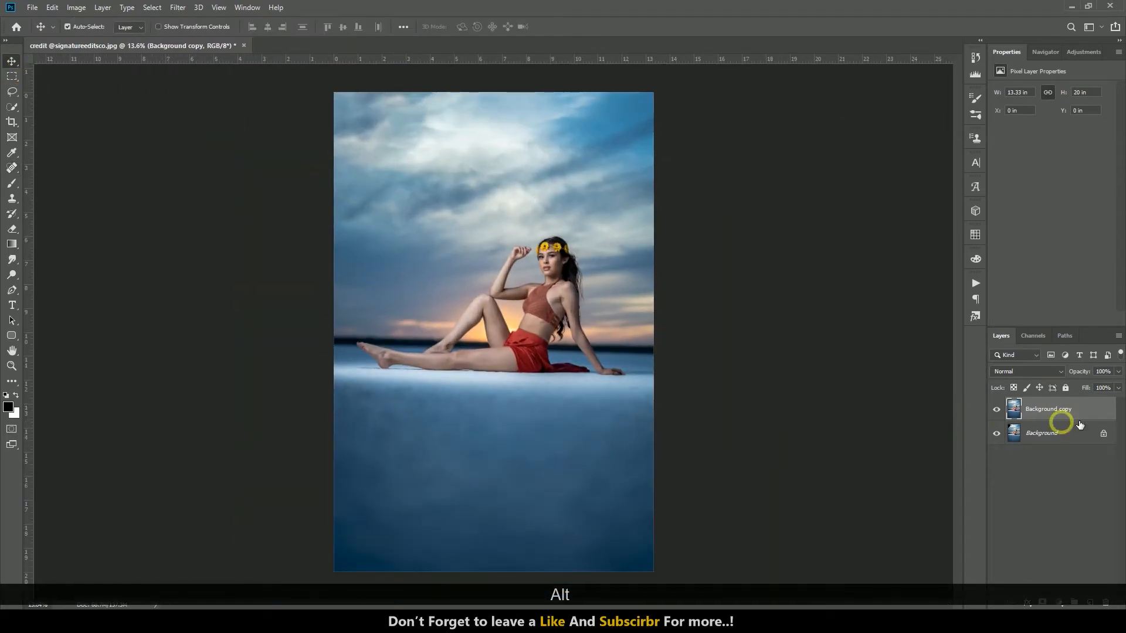
{"action": "left_click_drag", "start_coordinate": [1075, 410], "coordinate": [1090, 602]}
{"action": "left_click", "coordinate": [1044, 370]}
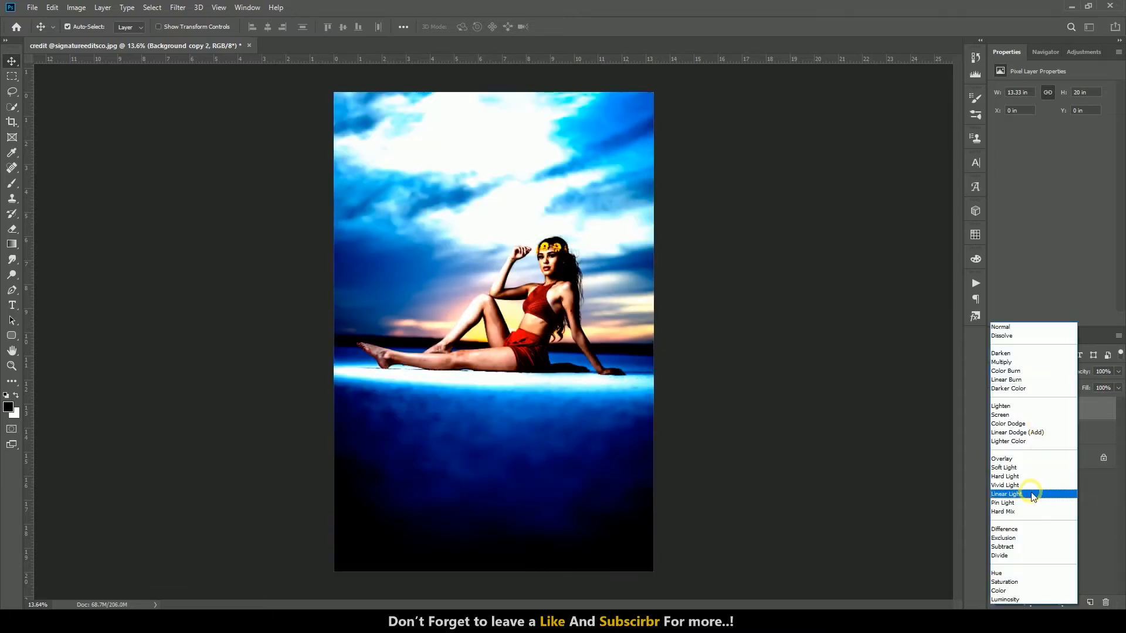
{"action": "left_click", "coordinate": [1033, 494]}
- Apply a High Pass filter with a radius of 0.8 pixels to the Linear Light layer
{"action": "left_click", "coordinate": [178, 7]}
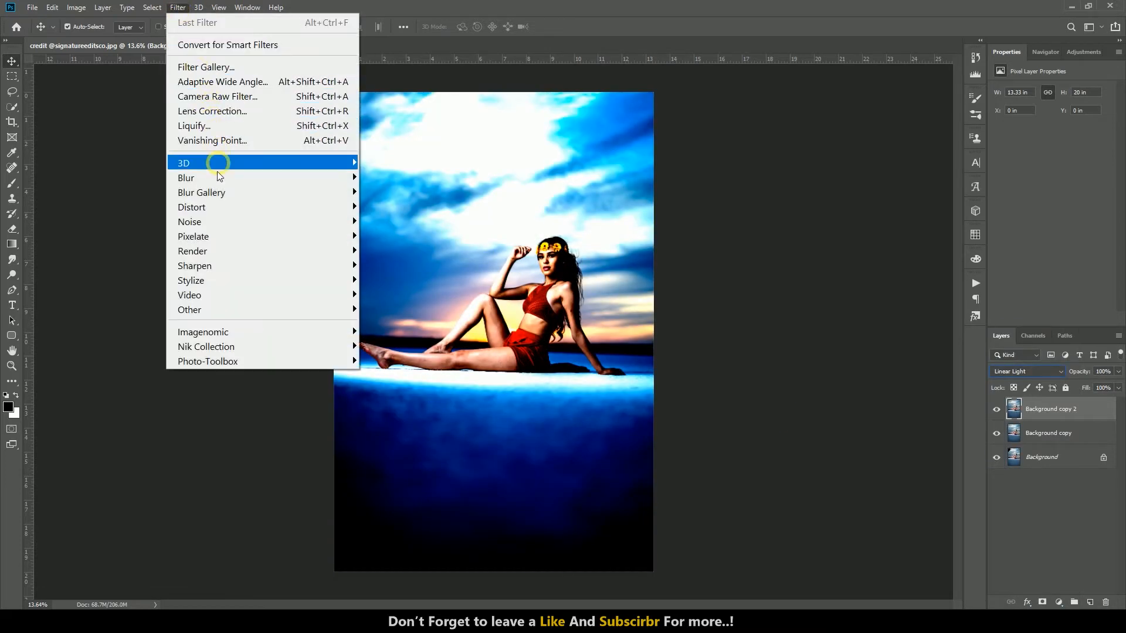
{"action": "mouse_move", "coordinate": [228, 309]}
{"action": "left_click", "coordinate": [382, 326]}
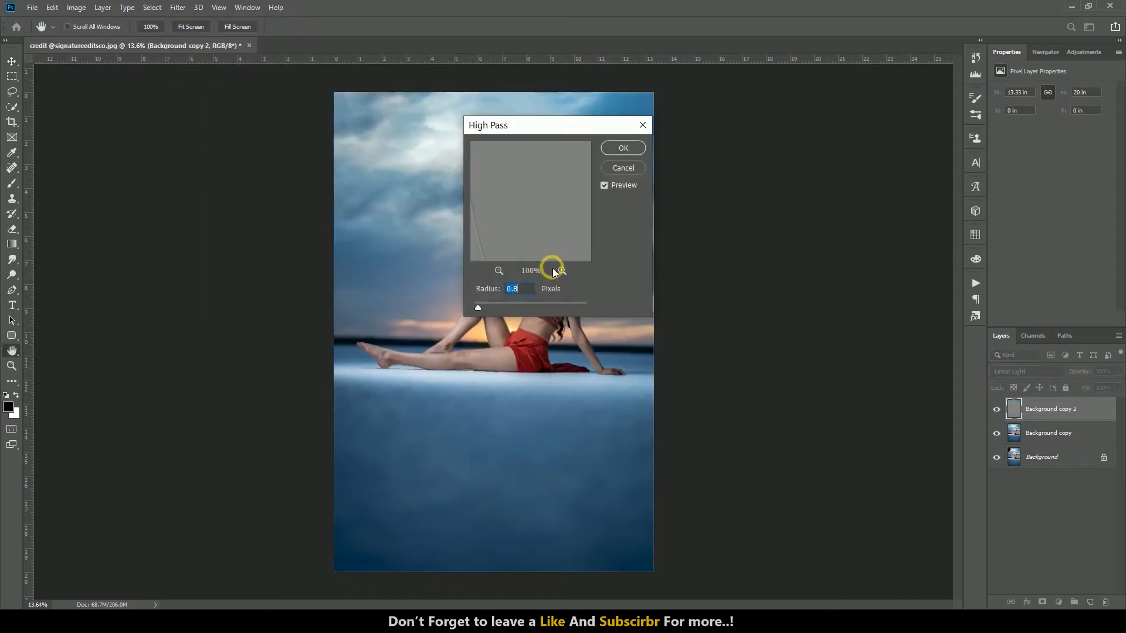
{"action": "left_click_drag", "start_coordinate": [570, 121], "coordinate": [722, 128]}
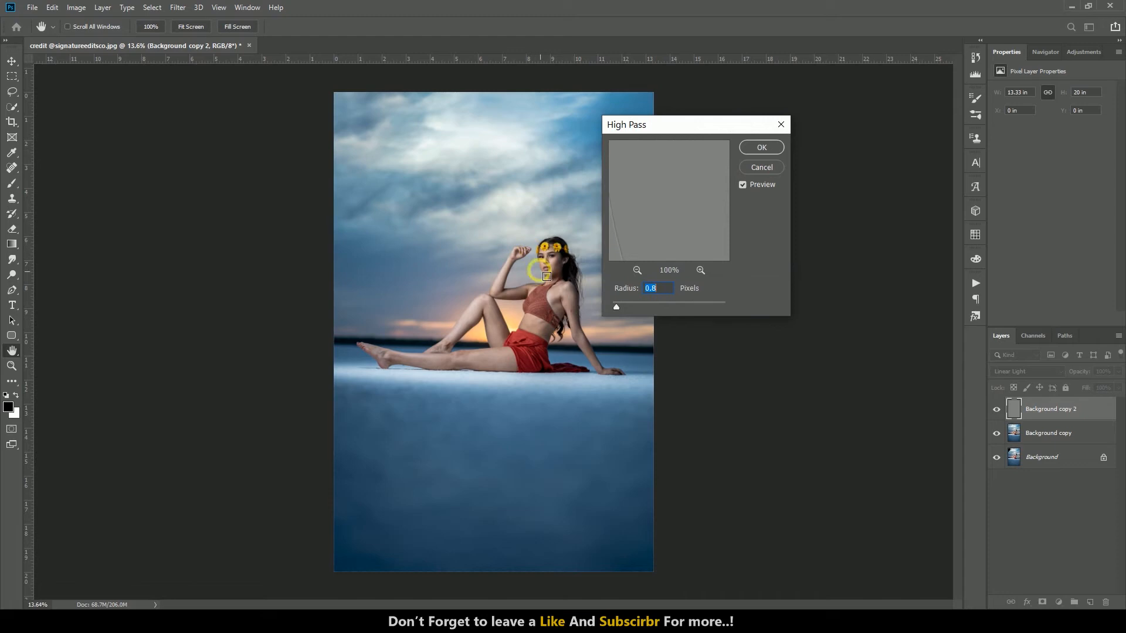
{"action": "left_click", "coordinate": [562, 264]}
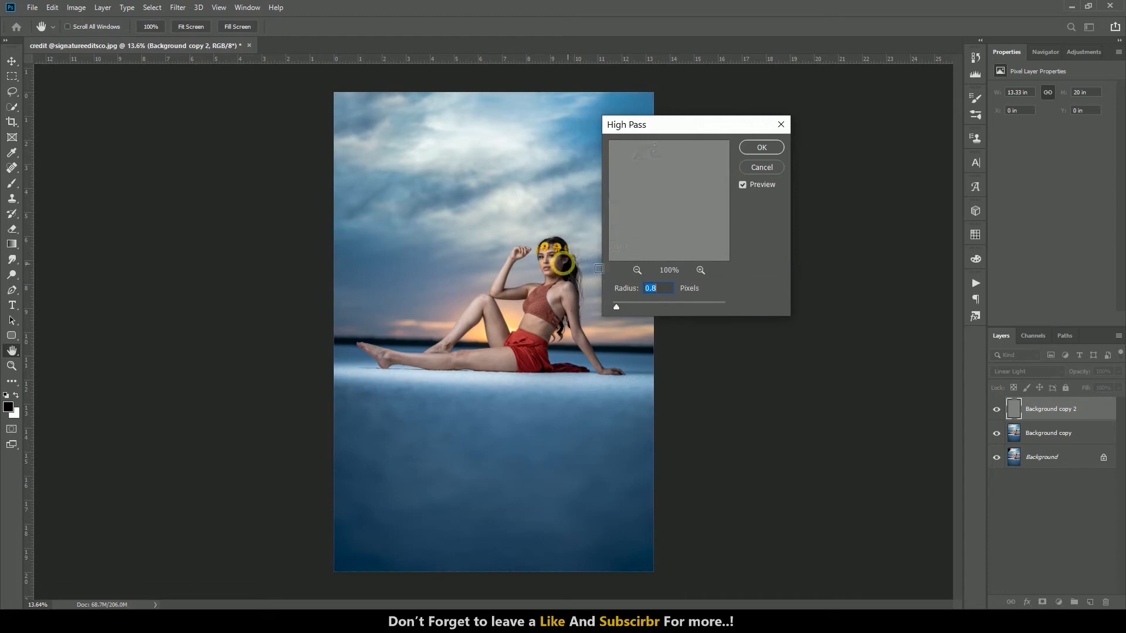
{"action": "left_click", "coordinate": [761, 147]}
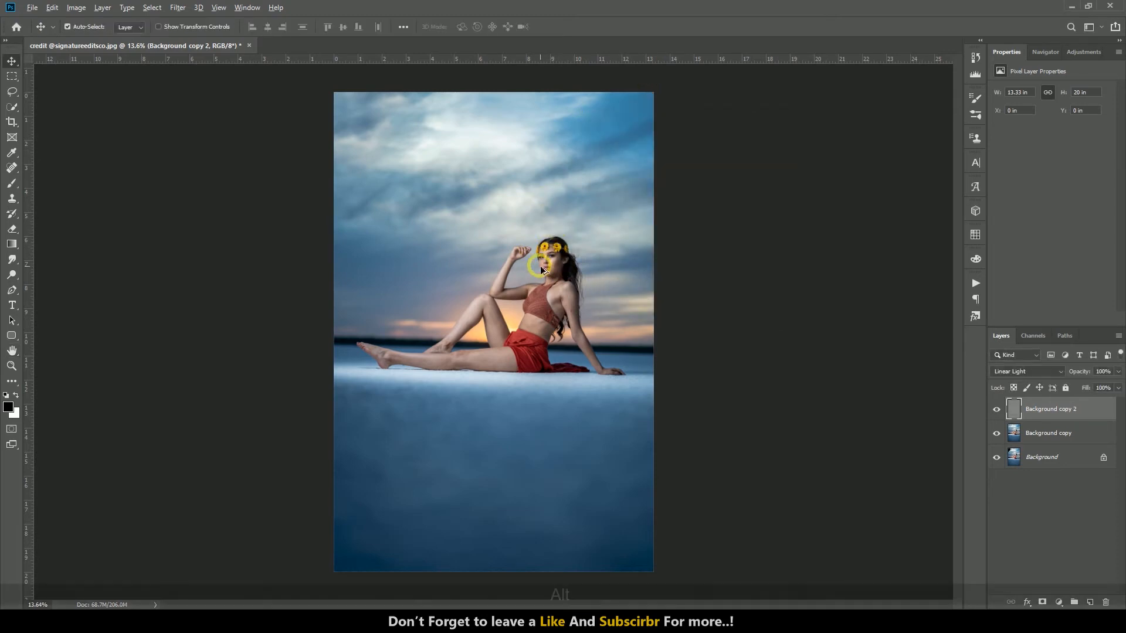
- Compare the sharpening on the woman's face, set the High Pass layer's opacity to 60%, and merge it down into Background copy
{"action": "scroll", "coordinate": [516, 256], "scroll_direction": "up", "scroll_amount": 5}
{"action": "scroll", "coordinate": [516, 256], "scroll_direction": "up", "scroll_amount": 3}
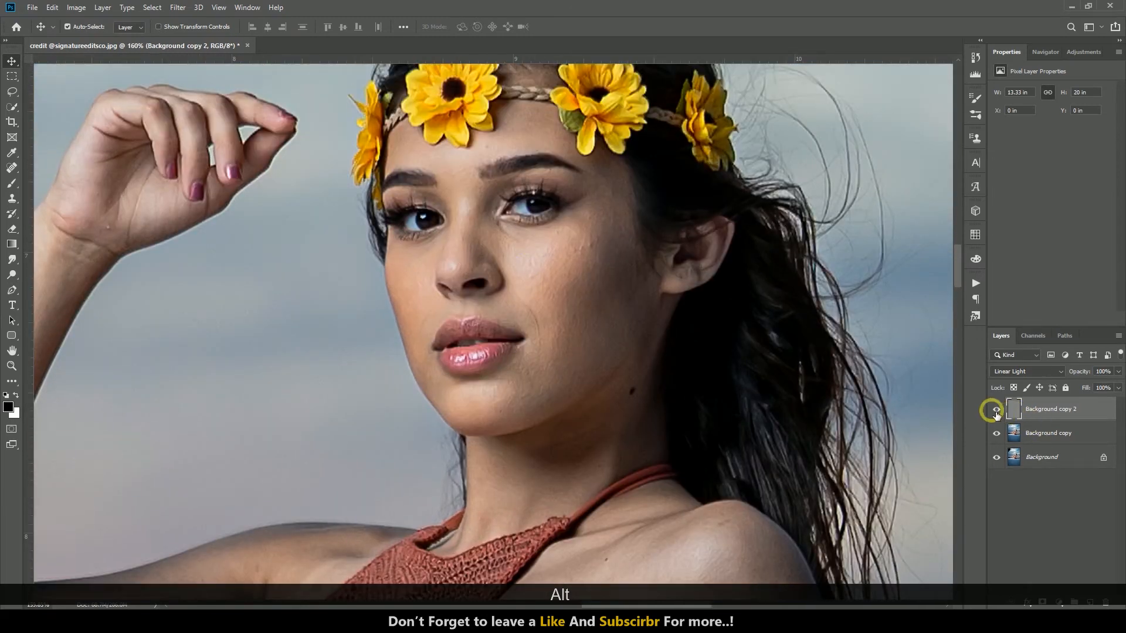
{"action": "left_click", "coordinate": [995, 411]}
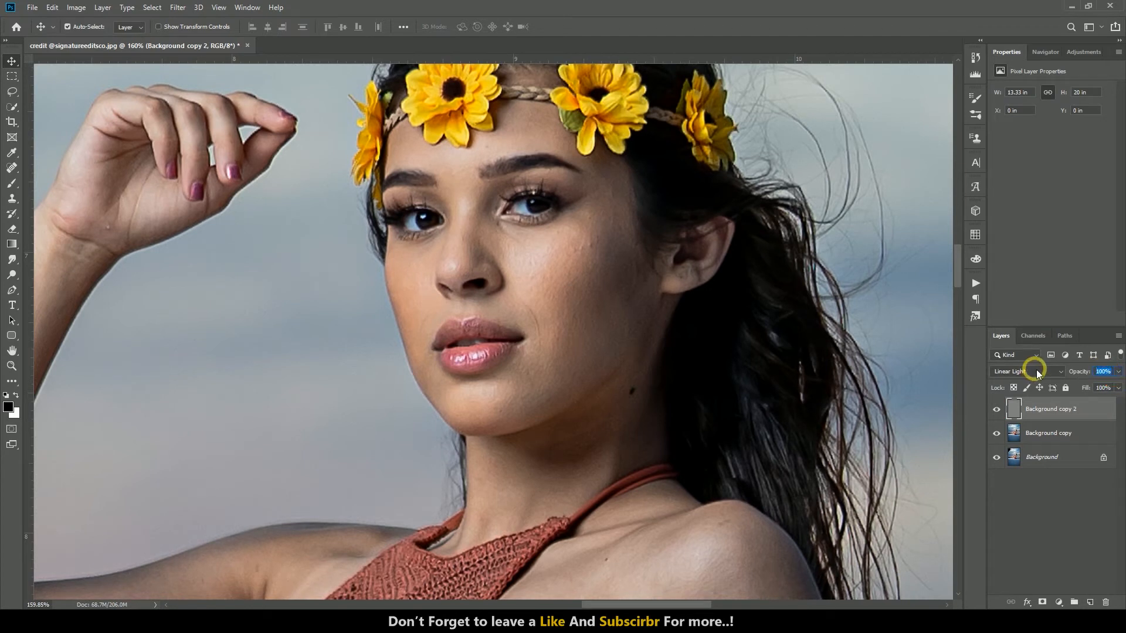
{"action": "type", "text": "60"}
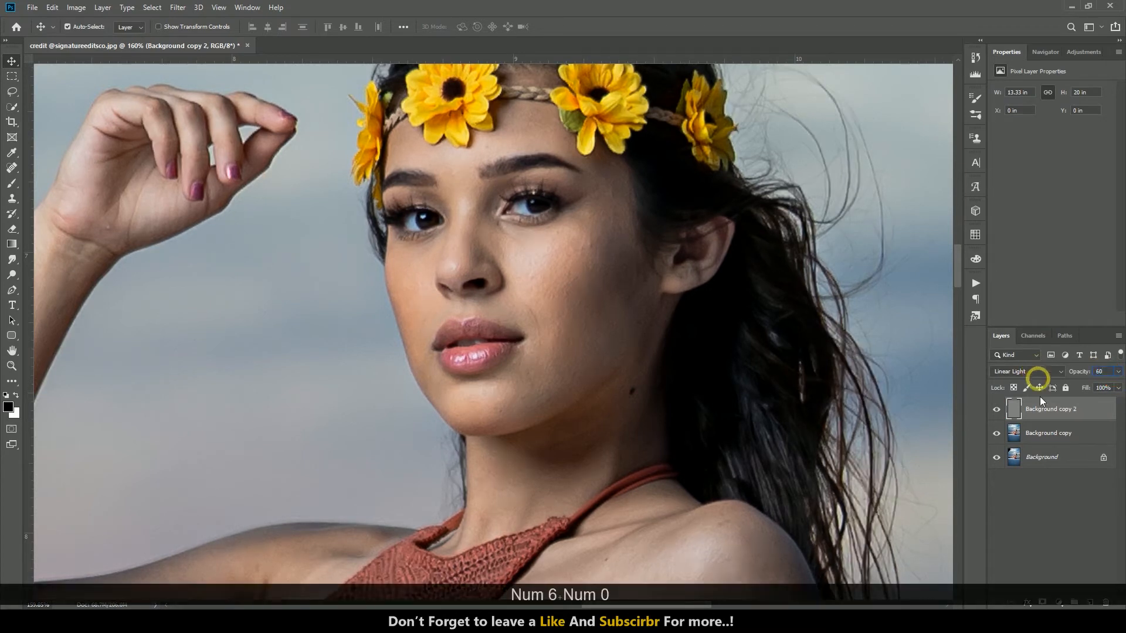
{"action": "left_click", "coordinate": [1054, 508]}
{"action": "right_click", "coordinate": [1063, 417]}
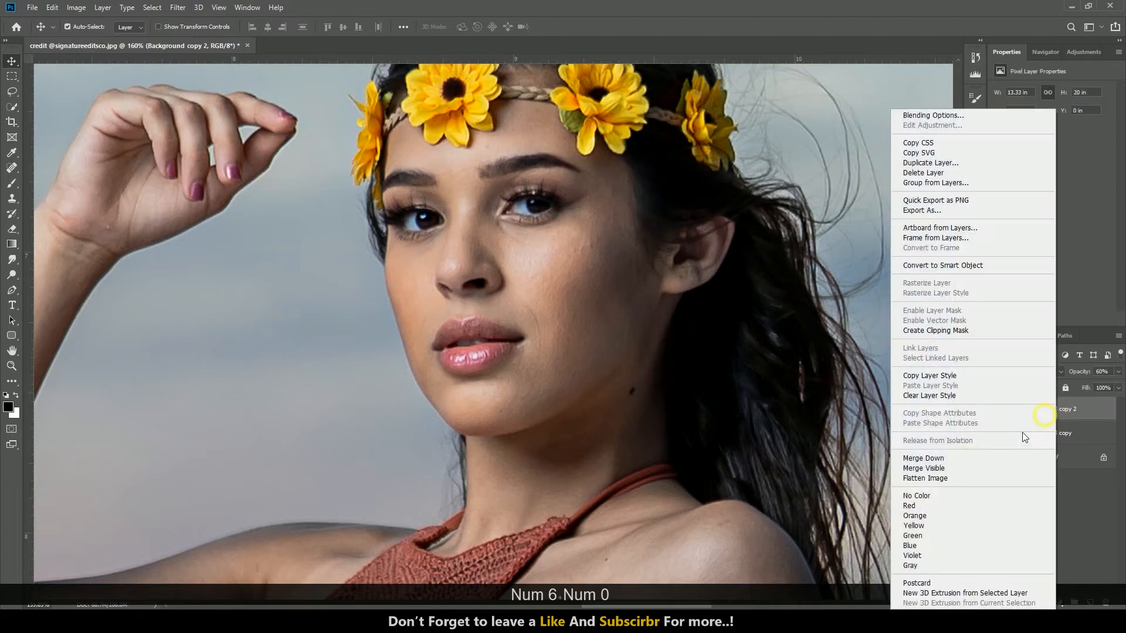
{"action": "left_click", "coordinate": [961, 457]}
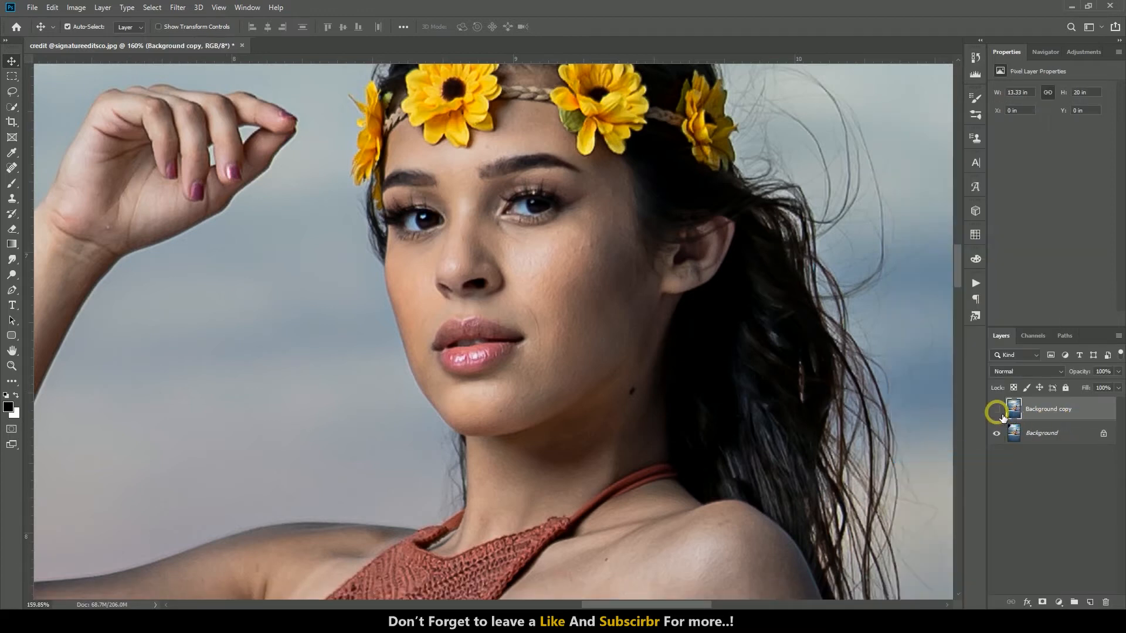
- Remove the dark mark on the woman's upper arm using the Spot Healing Brush at a much smaller size
{"action": "scroll", "coordinate": [638, 349], "scroll_direction": "down", "scroll_amount": 2, "text": "alt"}
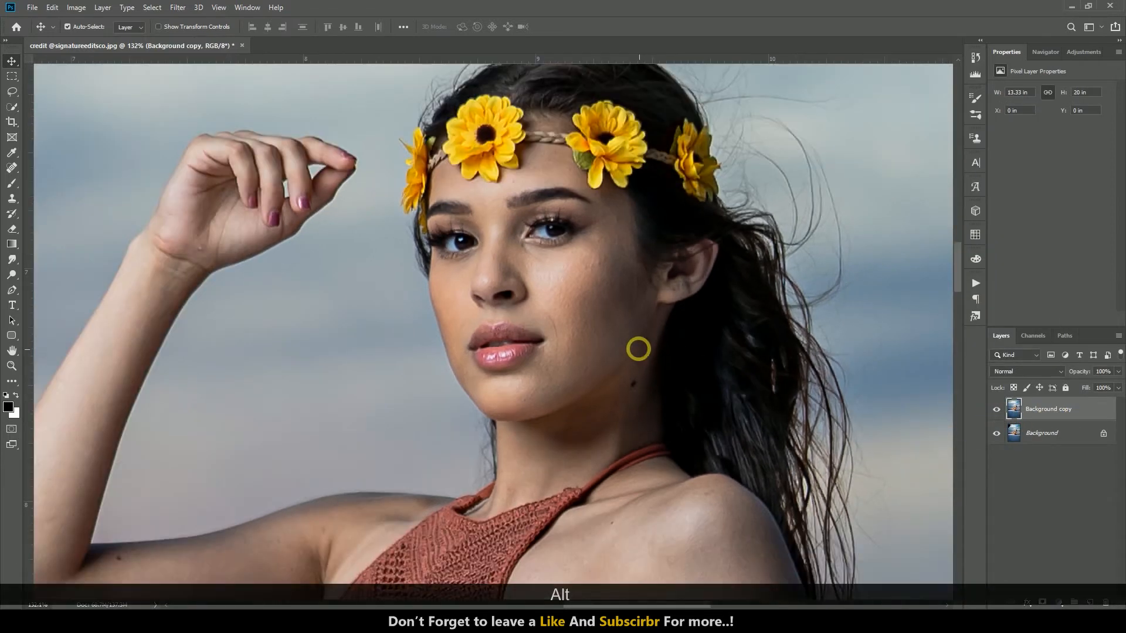
{"action": "scroll", "coordinate": [638, 349], "scroll_direction": "down", "scroll_amount": 5}
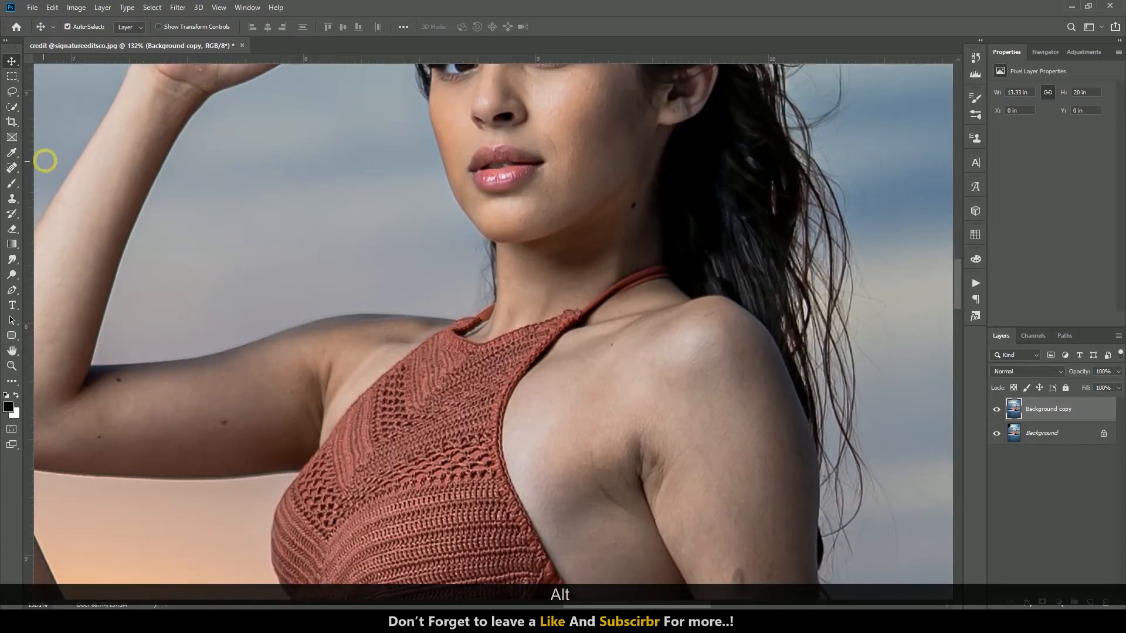
{"action": "left_click", "coordinate": [11, 170]}
{"action": "scroll", "coordinate": [746, 407], "scroll_direction": "down", "scroll_amount": 5}
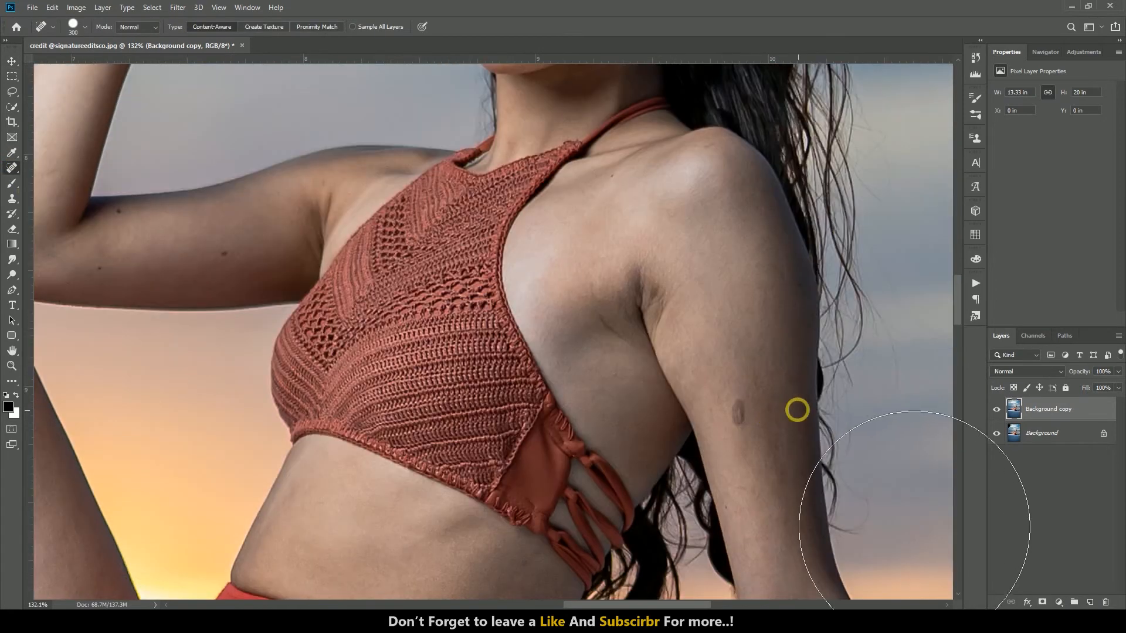
{"action": "key", "text": "bracketleft"}
{"action": "key", "text": "bracketleft"}
{"action": "key", "text": "bracketleft"}
{"action": "key", "text": "bracketleft"}
{"action": "key", "text": "bracketleft"}
{"action": "key", "text": "bracketleft"}
{"action": "key", "text": "bracketleft"}
{"action": "key", "text": "bracketleft"}
{"action": "key", "text": "bracketleft"}
{"action": "key", "text": "bracketleft"}
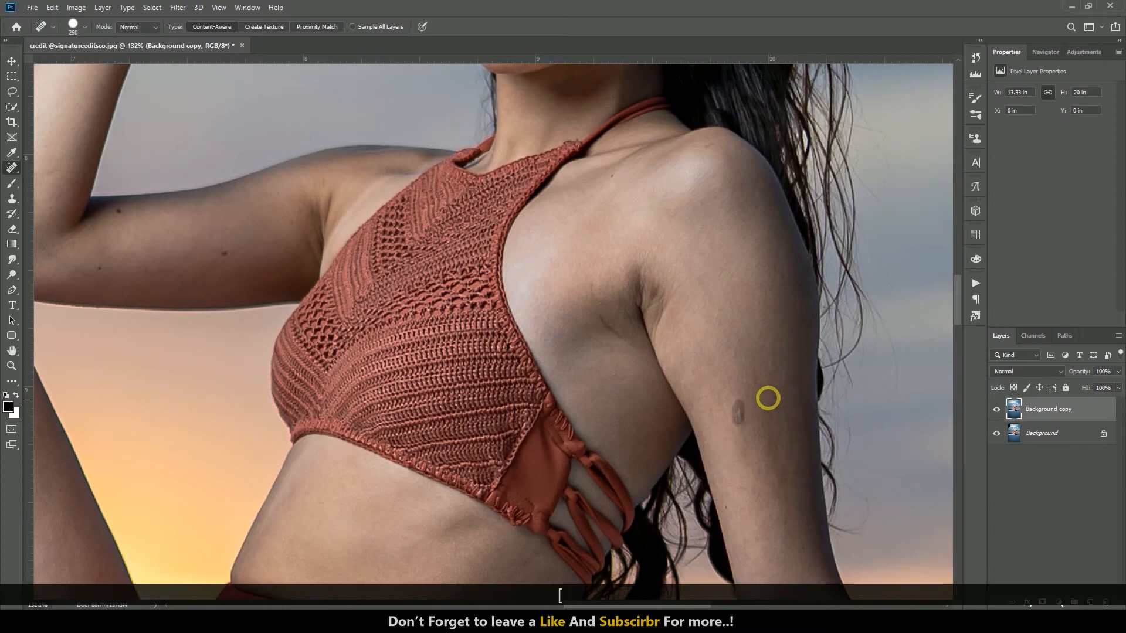
{"action": "left_click_drag", "start_coordinate": [738, 409], "coordinate": [739, 427]}
- Heal the small blemishes on the thigh of the outstretched leg with a size 10 Spot Healing Brush
{"action": "key", "text": "bracketleft"}
{"action": "key", "text": "bracketleft"}
{"action": "scroll", "coordinate": [556, 386], "scroll_direction": "down", "scroll_amount": 9}
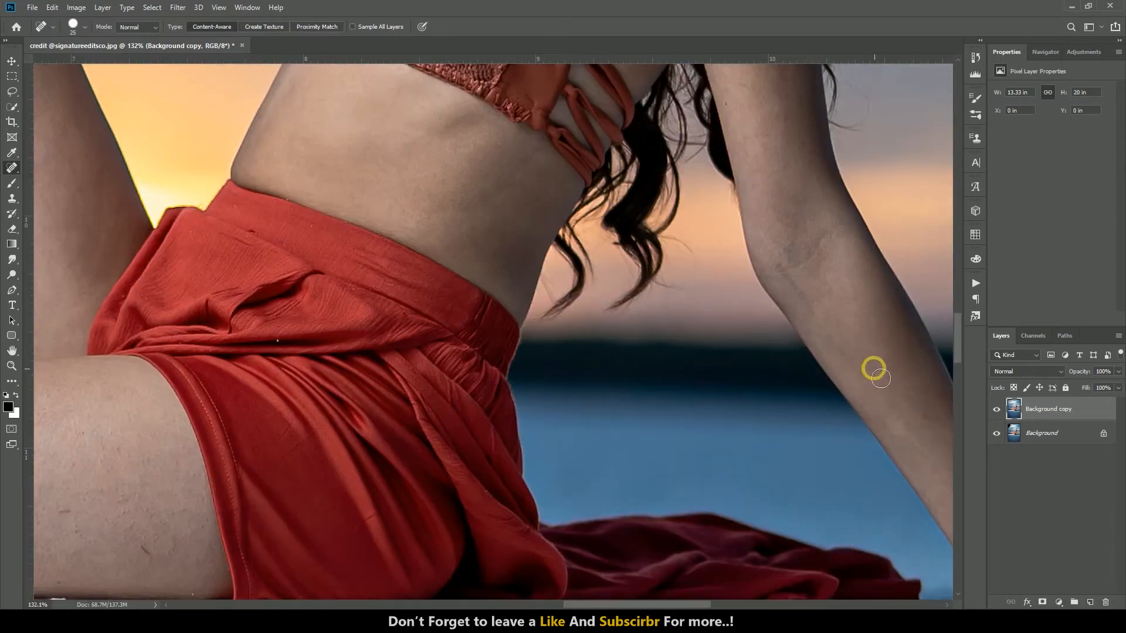
{"action": "scroll", "coordinate": [804, 380], "scroll_direction": "down", "scroll_amount": 3}
{"action": "scroll", "coordinate": [832, 375], "scroll_direction": "down", "scroll_amount": 3}
{"action": "scroll", "coordinate": [245, 444], "scroll_direction": "up", "scroll_amount": 3}
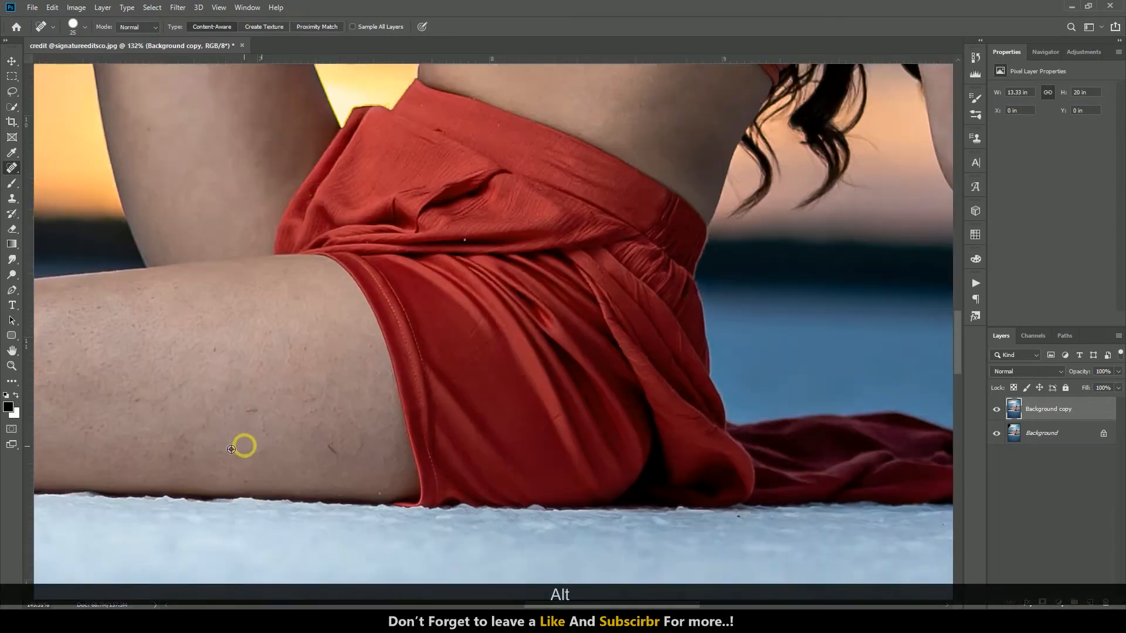
{"action": "scroll", "coordinate": [246, 444], "scroll_direction": "down", "scroll_amount": 2}
{"action": "scroll", "coordinate": [172, 438], "scroll_direction": "up", "scroll_amount": 2}
{"action": "scroll", "coordinate": [373, 474], "scroll_direction": "down", "scroll_amount": 1}
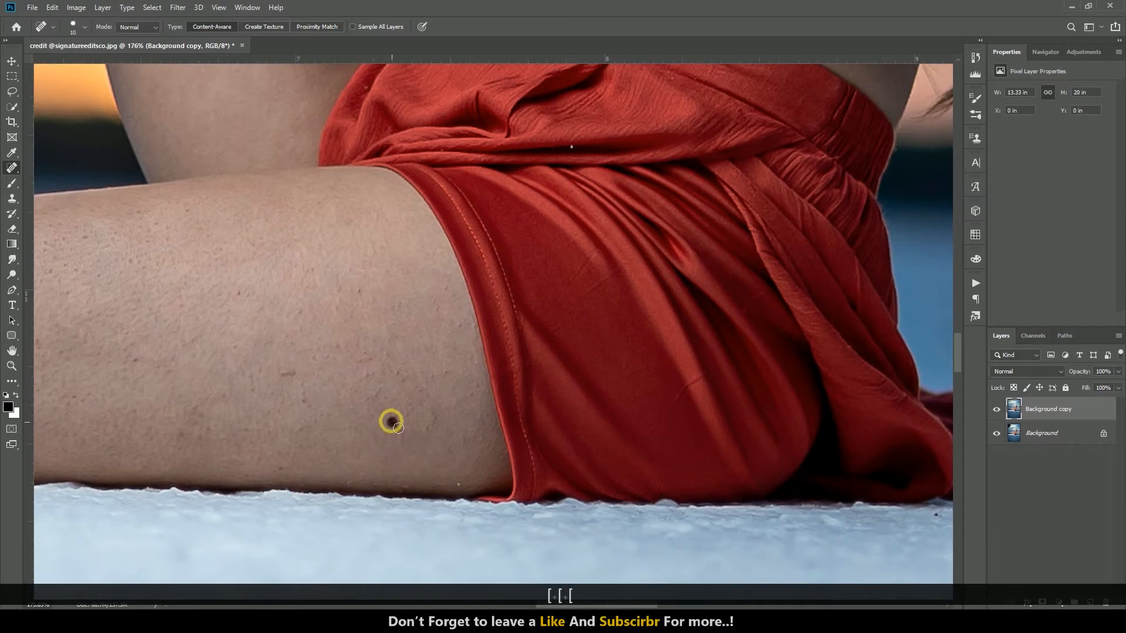
{"action": "left_click_drag", "start_coordinate": [299, 375], "coordinate": [278, 376]}
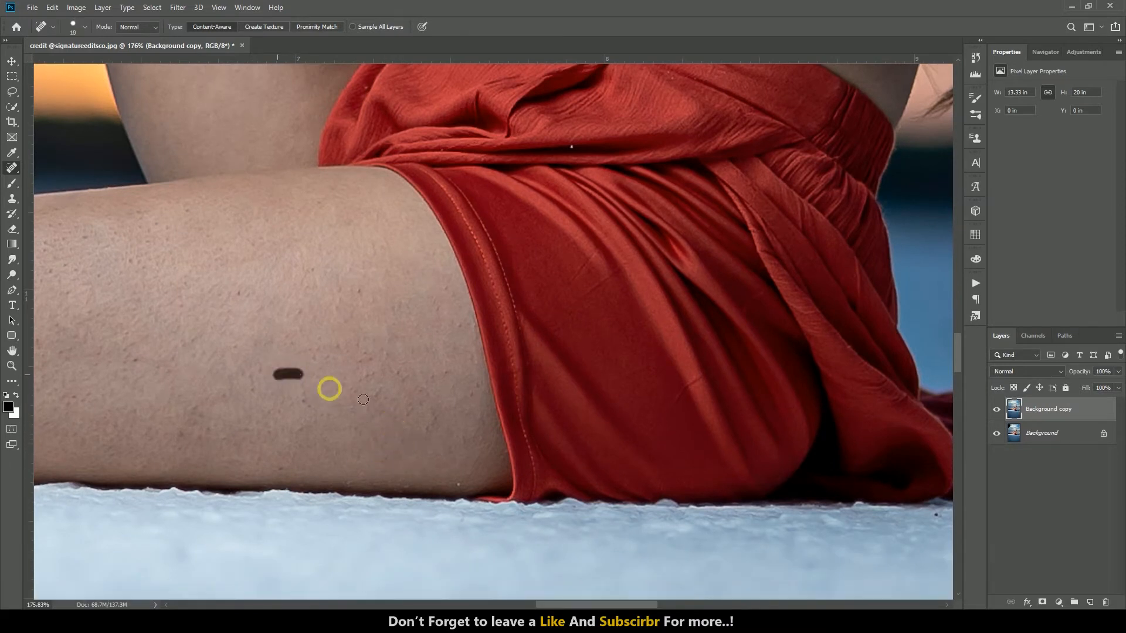
- Heal the two red scratches on the shin of the outstretched leg with the Spot Healing Brush
{"action": "scroll", "coordinate": [459, 403], "scroll_direction": "down", "scroll_amount": 2}
{"action": "scroll", "coordinate": [553, 390], "scroll_direction": "down", "scroll_amount": 1}
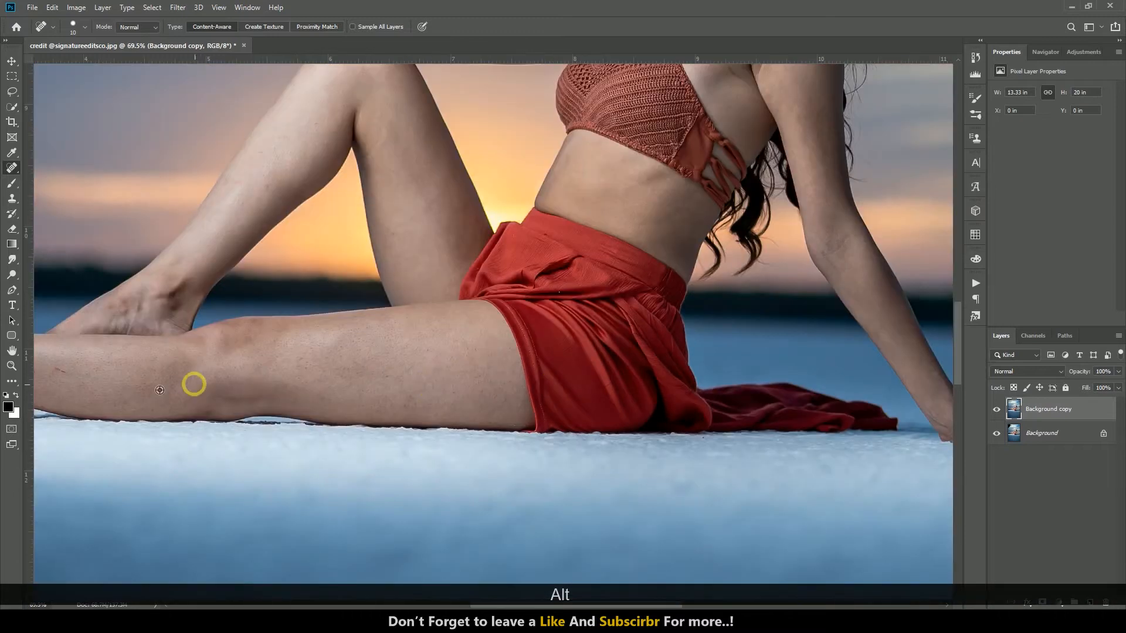
{"action": "scroll", "coordinate": [124, 381], "scroll_direction": "down", "scroll_amount": 1}
{"action": "scroll", "coordinate": [133, 374], "scroll_direction": "up", "scroll_amount": 5}
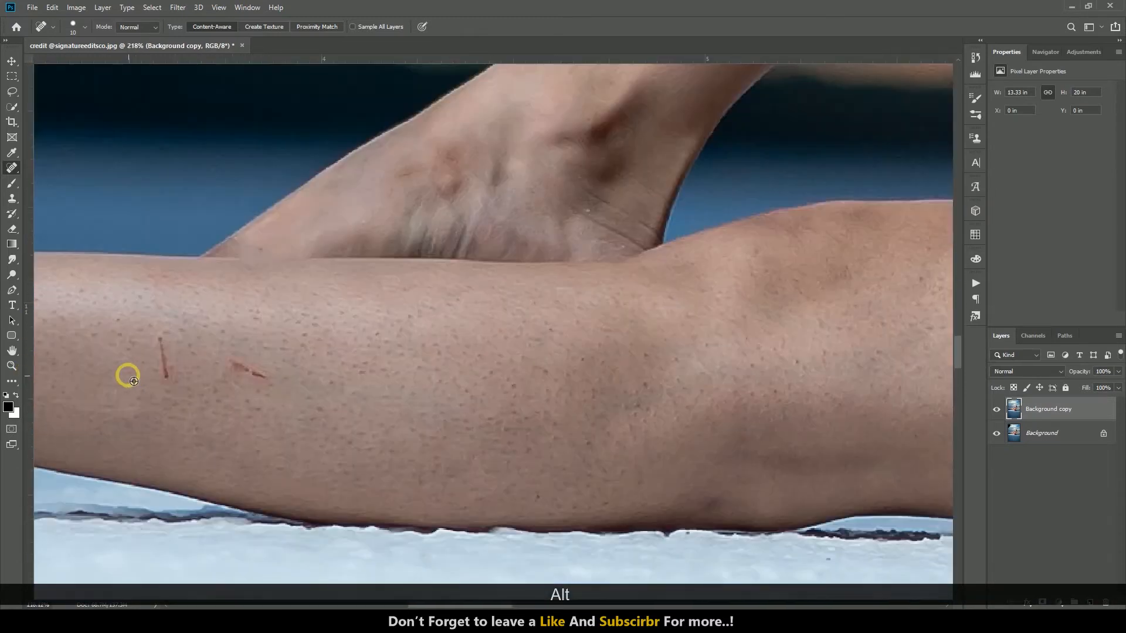
{"action": "left_click_drag", "start_coordinate": [188, 328], "coordinate": [183, 381]}
{"action": "left_click_drag", "start_coordinate": [294, 353], "coordinate": [349, 379]}
{"action": "left_click_drag", "start_coordinate": [186, 346], "coordinate": [189, 355]}
- Heal the bump on the ankle of the outstretched leg with the Spot Healing Brush
{"action": "scroll", "coordinate": [410, 381], "scroll_direction": "down", "scroll_amount": 4}
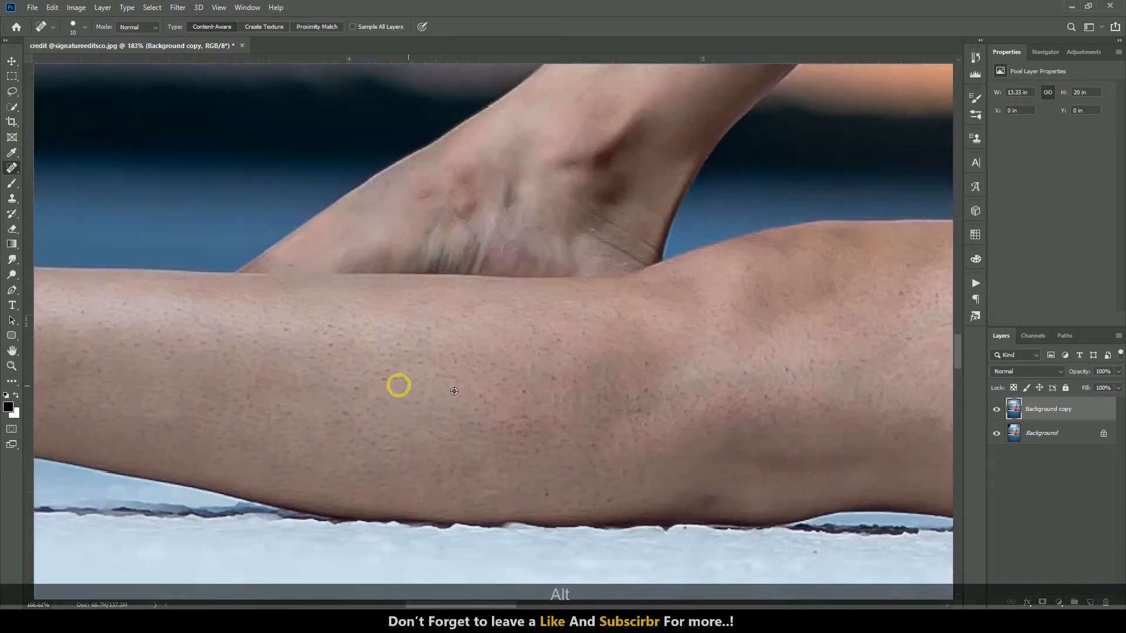
{"action": "scroll", "coordinate": [97, 330], "scroll_direction": "up", "scroll_amount": 5}
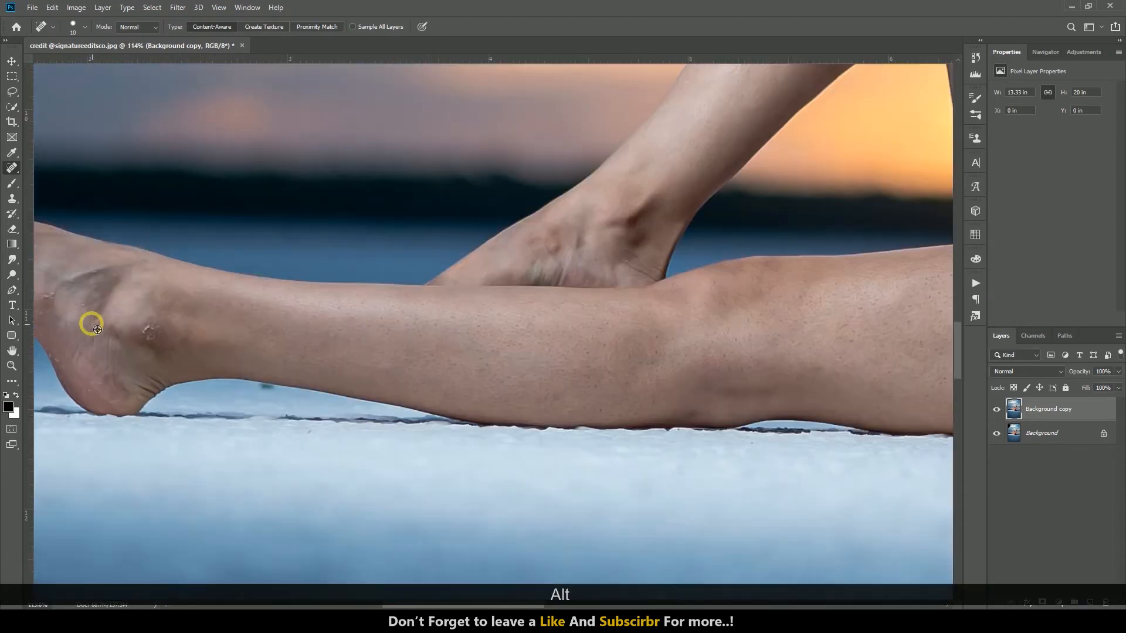
{"action": "mouse_move", "coordinate": [264, 359]}
{"action": "left_mouse_down"}
{"action": "mouse_move", "coordinate": [294, 365]}
{"action": "mouse_move", "coordinate": [298, 378]}
{"action": "mouse_move", "coordinate": [274, 369]}
{"action": "left_mouse_up"}
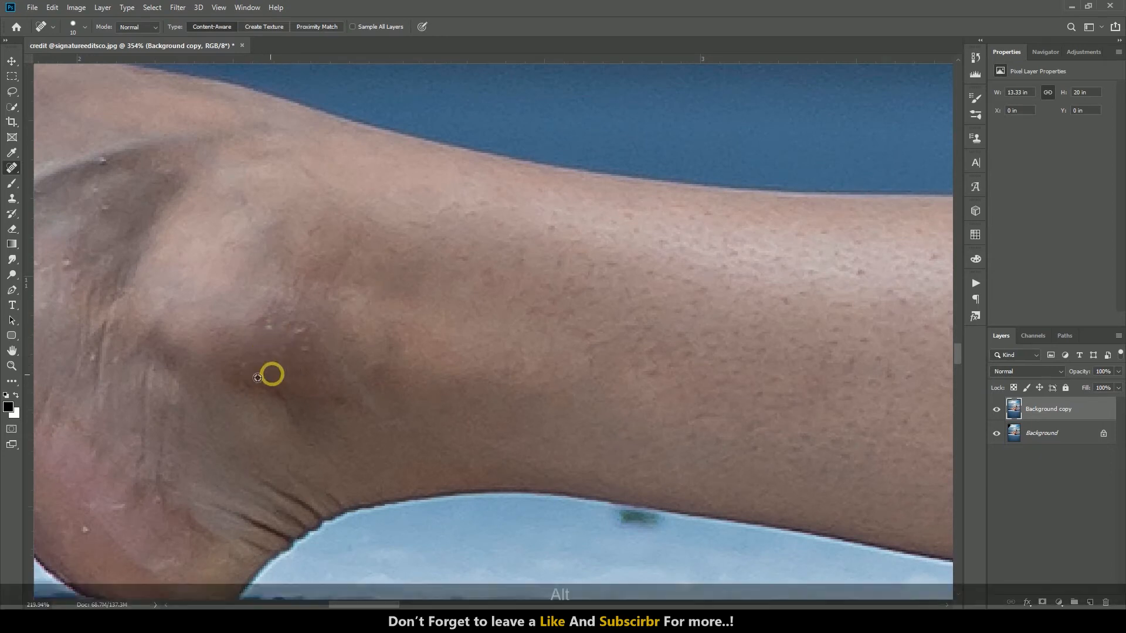
- Heal the small blemishes on the calf and thigh of the bent leg with the Spot Healing Brush
{"action": "scroll", "coordinate": [272, 374], "scroll_direction": "down", "scroll_amount": 3}
{"action": "scroll", "coordinate": [173, 359], "scroll_direction": "down", "scroll_amount": 3}
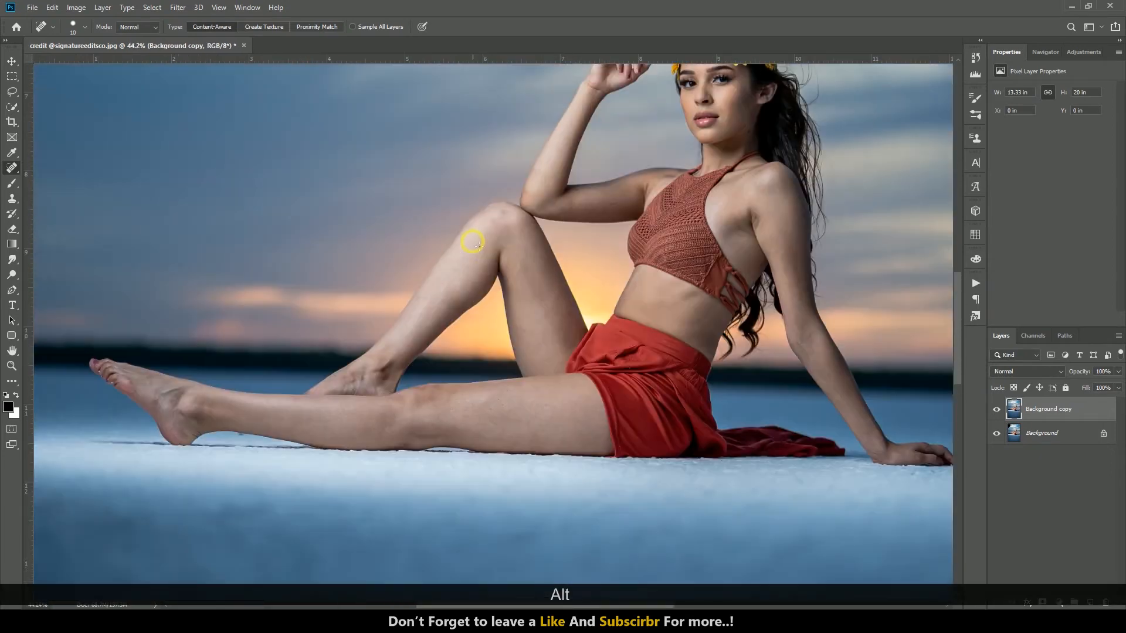
{"action": "scroll", "coordinate": [463, 316], "scroll_direction": "up", "scroll_amount": 5}
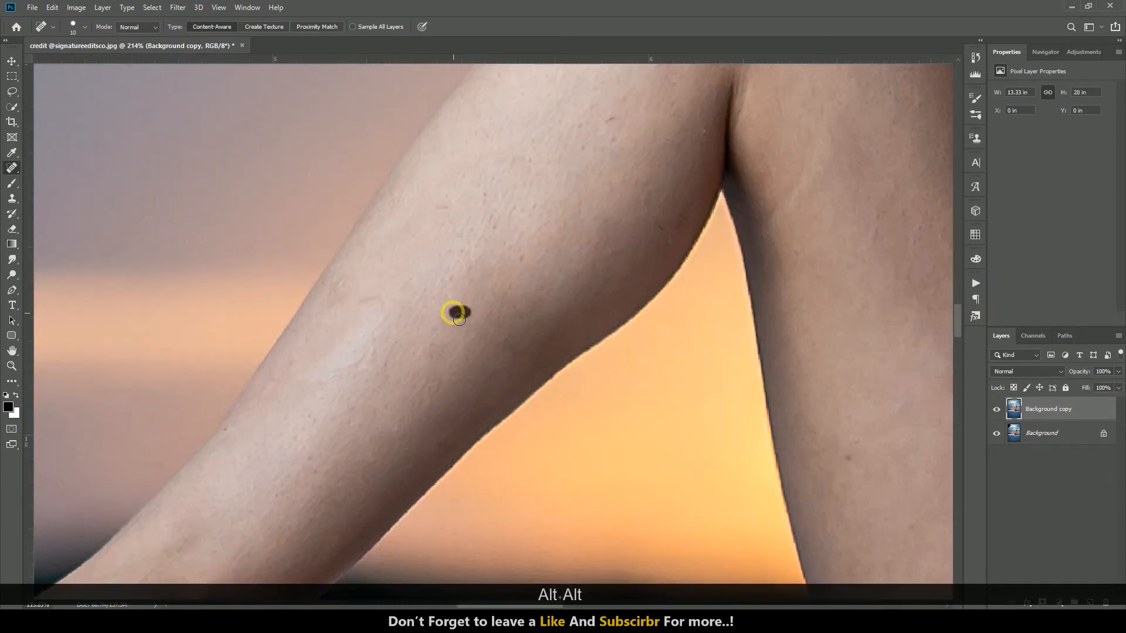
{"action": "left_click", "coordinate": [376, 303]}
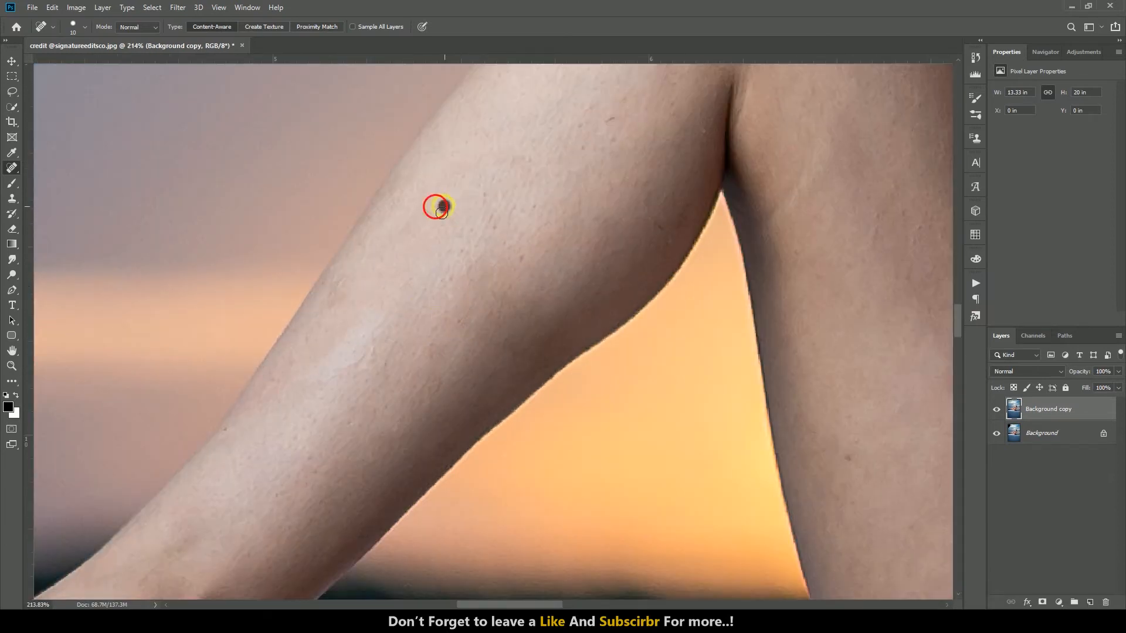
{"action": "left_click_drag", "start_coordinate": [624, 119], "coordinate": [576, 147]}
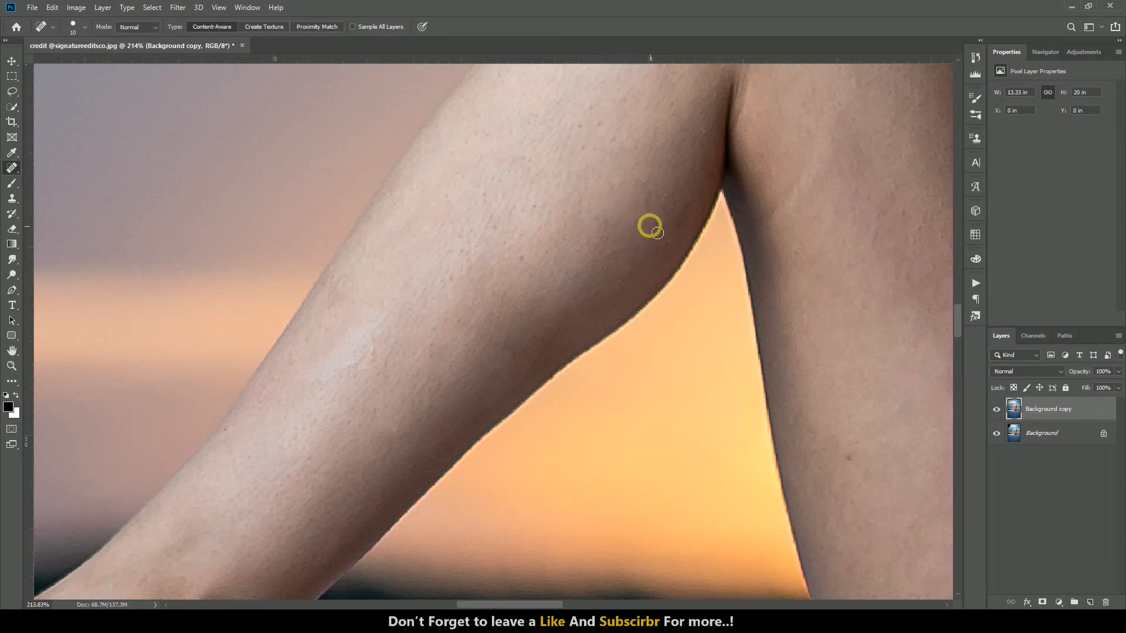
{"action": "scroll", "coordinate": [661, 229], "scroll_direction": "down", "scroll_amount": 4}
{"action": "scroll", "coordinate": [661, 143], "scroll_direction": "up", "scroll_amount": 4}
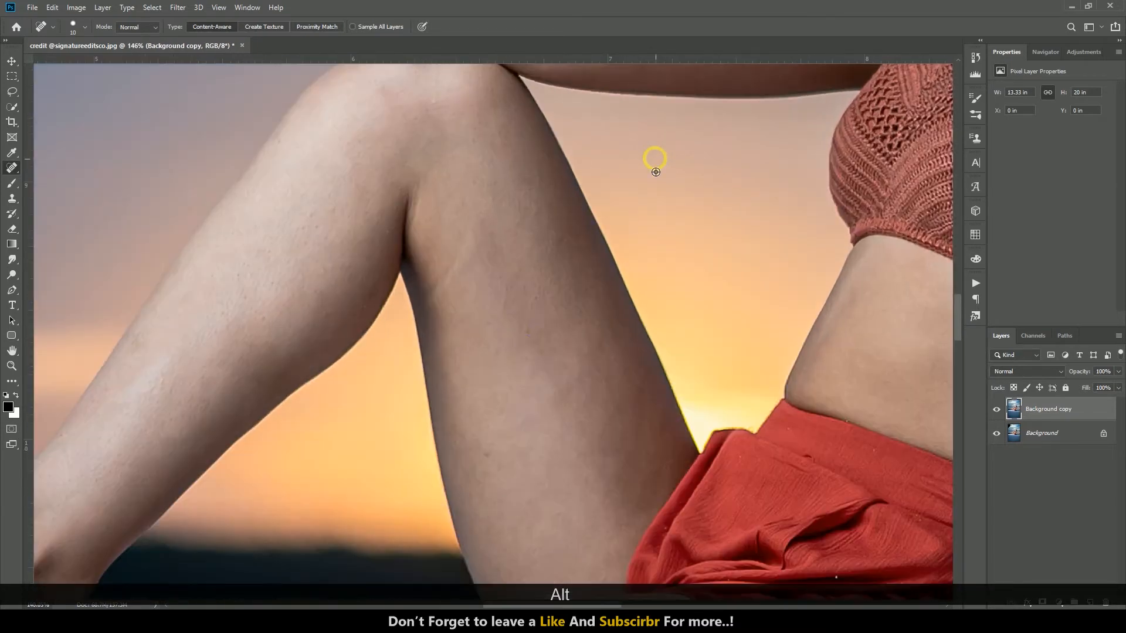
{"action": "scroll", "coordinate": [488, 453], "scroll_direction": "up", "scroll_amount": 2}
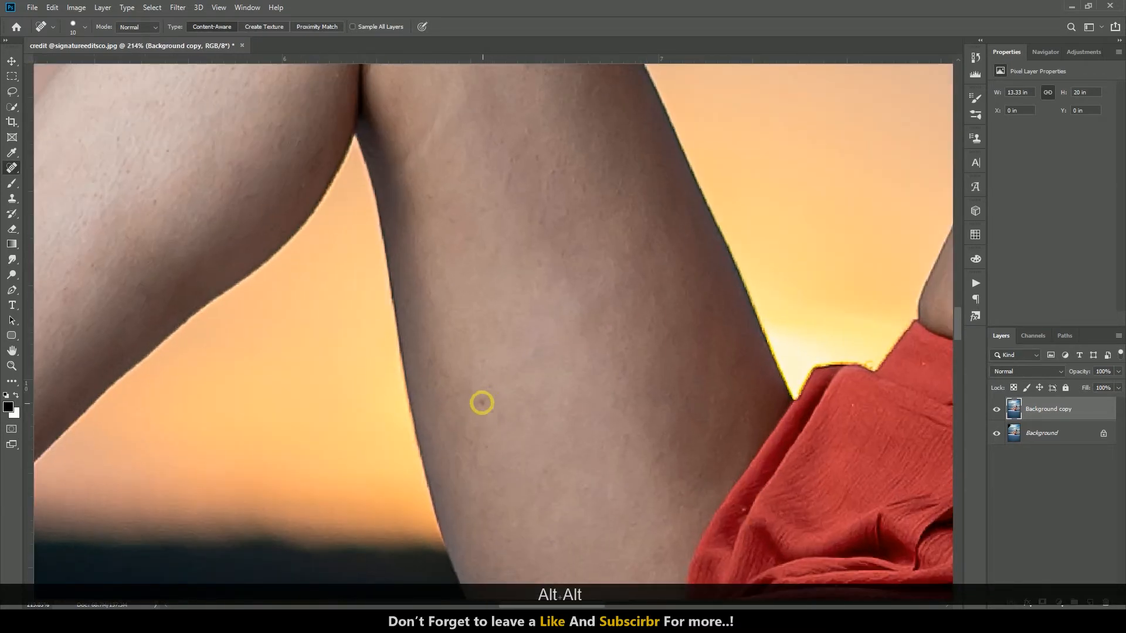
- Remove the three dark moles on the upper part of the raised arm with the Spot Healing Brush
{"action": "scroll", "coordinate": [310, 381], "scroll_direction": "down", "scroll_amount": 3}
{"action": "scroll", "coordinate": [316, 284], "scroll_direction": "up", "scroll_amount": 3}
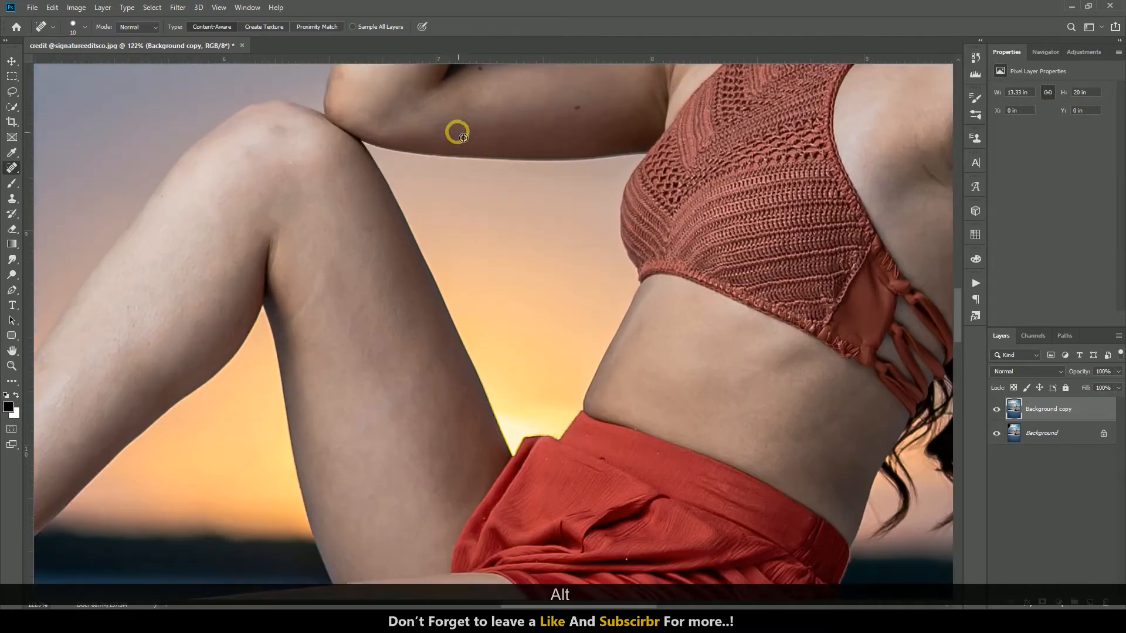
{"action": "scroll", "coordinate": [436, 251], "scroll_direction": "up", "scroll_amount": 4}
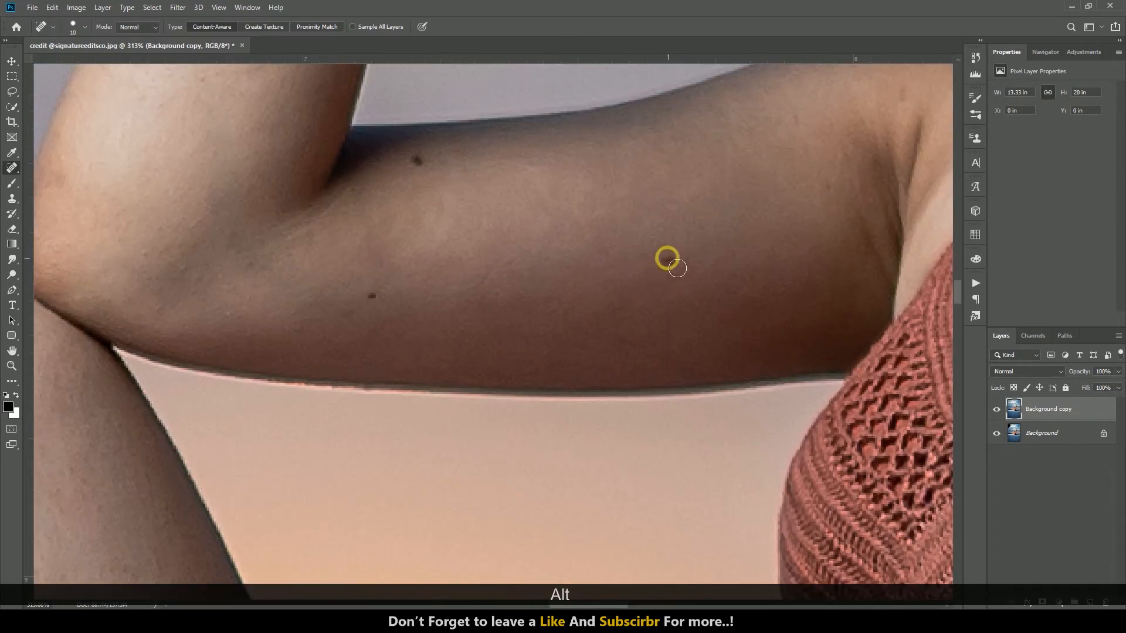
{"action": "left_click", "coordinate": [673, 262]}
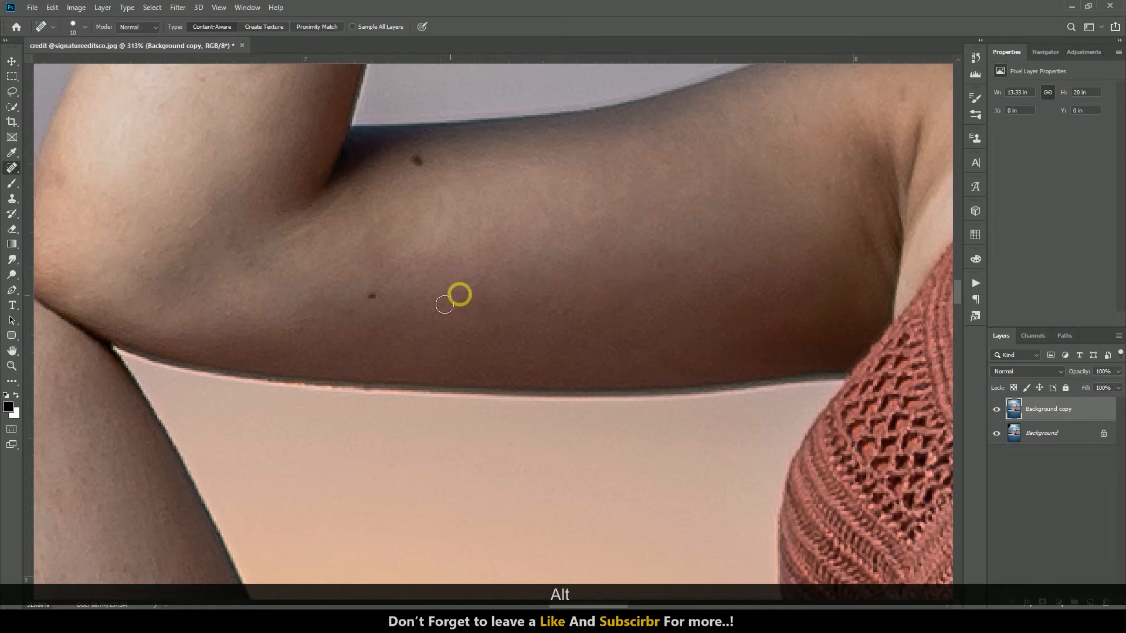
{"action": "left_click", "coordinate": [372, 297]}
{"action": "left_click", "coordinate": [426, 166]}
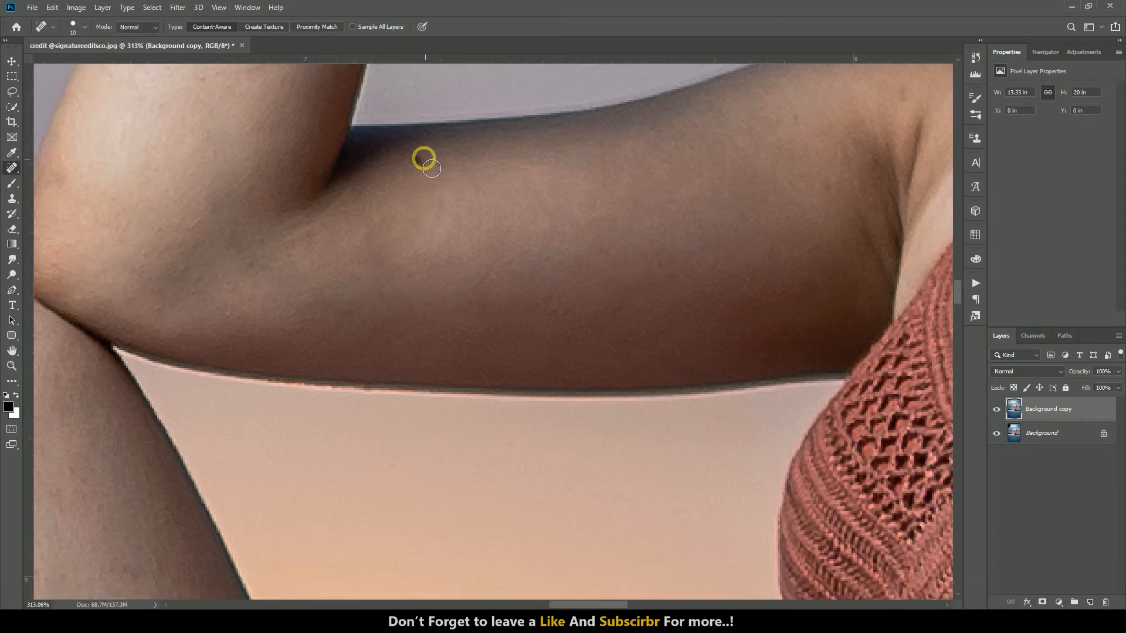
- Heal the creases and marks on the raised forearm just above the elbow with the Spot Healing Brush
{"action": "scroll", "coordinate": [325, 198], "scroll_direction": "down", "scroll_amount": 5}
{"action": "scroll", "coordinate": [269, 221], "scroll_direction": "up", "scroll_amount": 5}
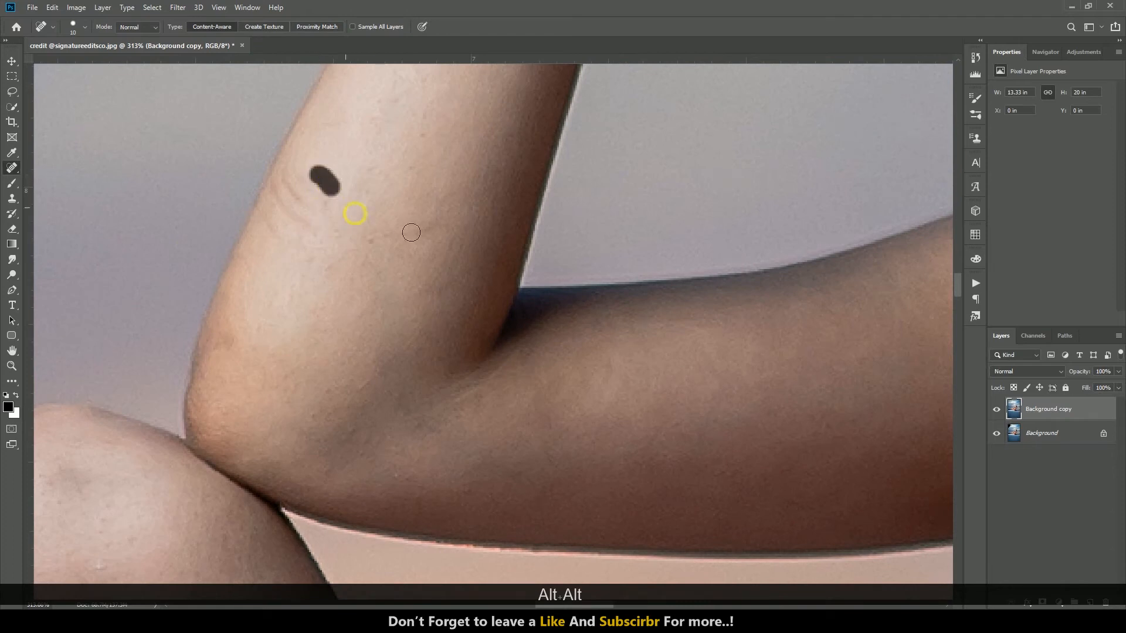
{"action": "left_click_drag", "start_coordinate": [453, 227], "coordinate": [392, 234]}
{"action": "mouse_move", "coordinate": [309, 204]}
{"action": "left_mouse_down"}
{"action": "mouse_move", "coordinate": [318, 212]}
{"action": "mouse_move", "coordinate": [290, 181]}
{"action": "left_mouse_up"}
{"action": "left_click_drag", "start_coordinate": [277, 189], "coordinate": [307, 218]}
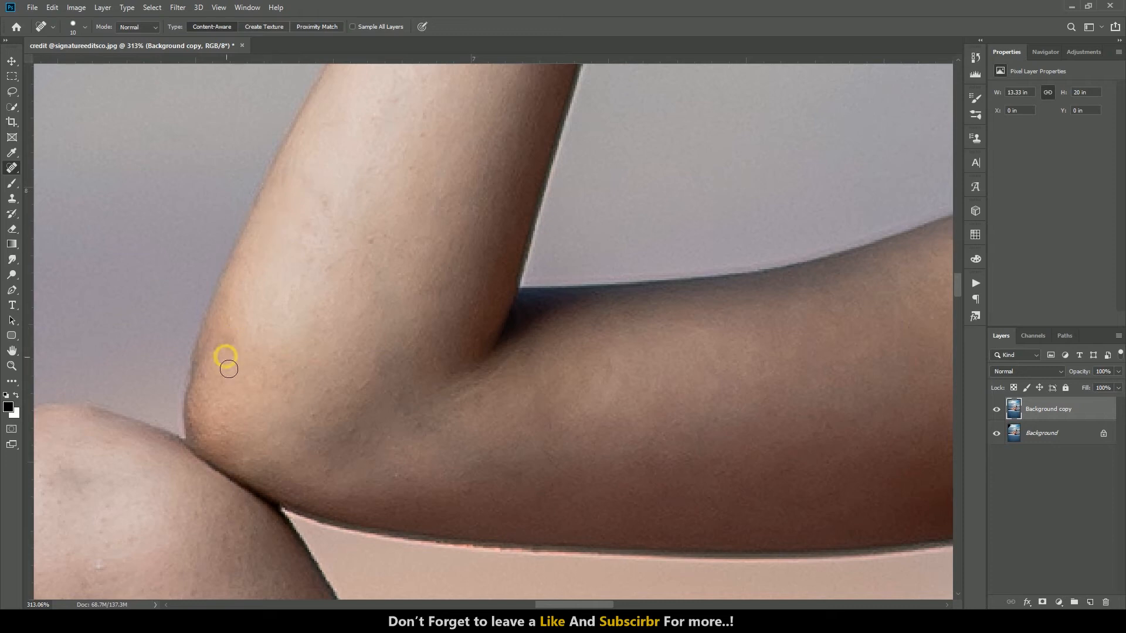
- Heal the fine skin line across the middle of the raised forearm with the Spot Healing Brush
{"action": "scroll", "coordinate": [221, 360], "scroll_direction": "down", "scroll_amount": 4}
{"action": "scroll", "coordinate": [322, 304], "scroll_direction": "up", "scroll_amount": 4}
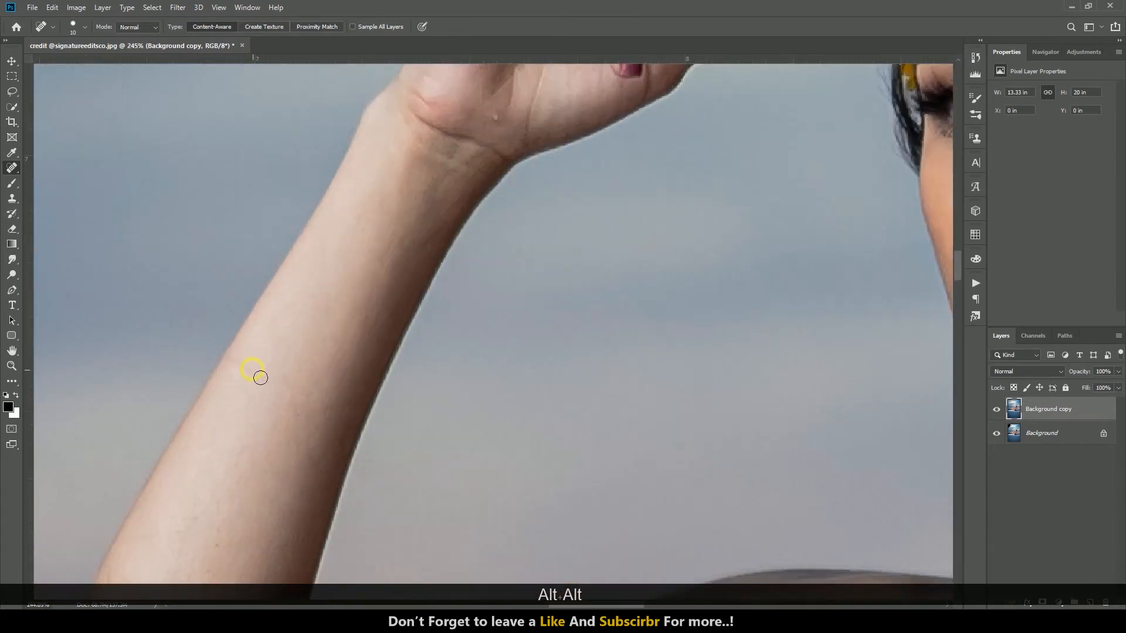
{"action": "left_click", "coordinate": [258, 376], "text": "alt"}
{"action": "left_click", "coordinate": [604, 239]}
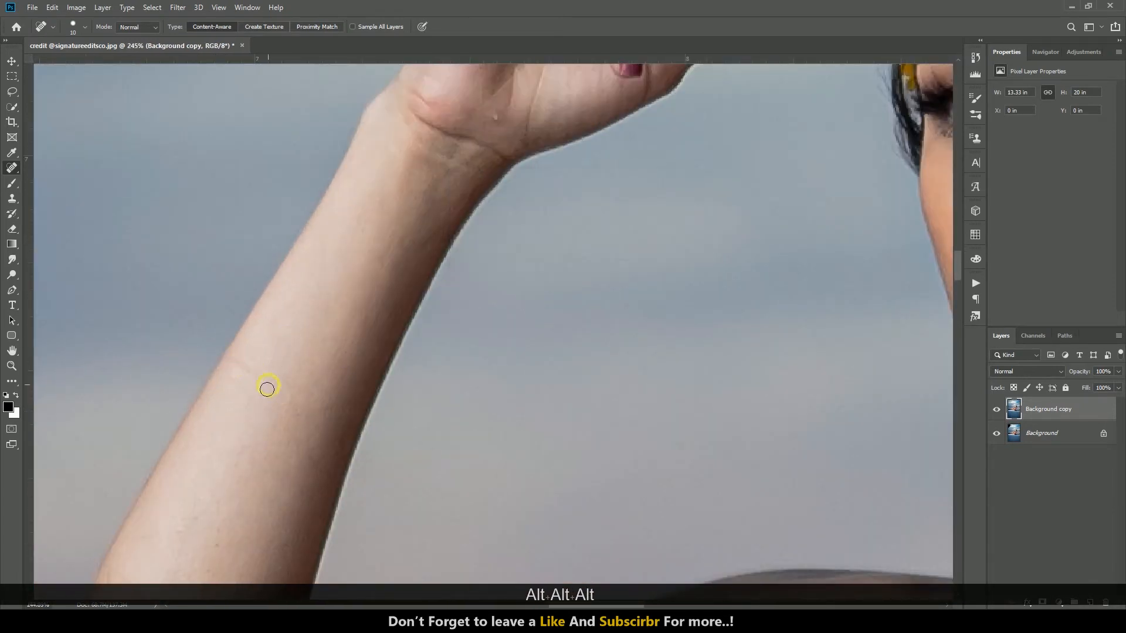
{"action": "left_click_drag", "start_coordinate": [260, 380], "coordinate": [244, 368]}
- Heal the small dark spot below the collarbone and the mark on top of the shoulder with the Spot Healing Brush
{"action": "scroll", "coordinate": [411, 170], "scroll_direction": "down", "scroll_amount": 2}
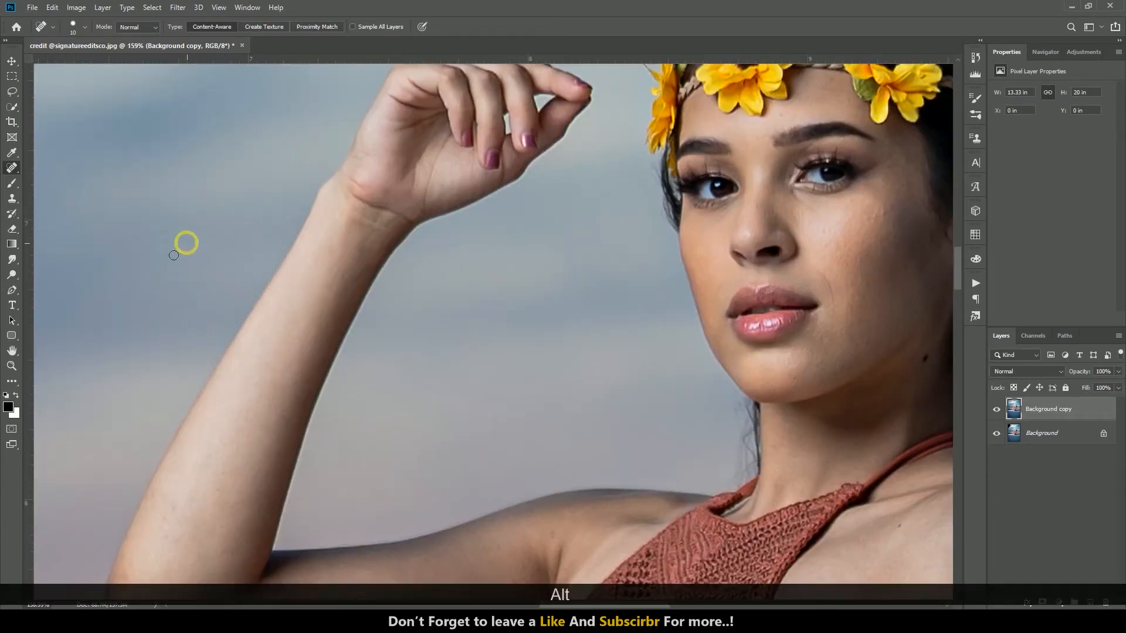
{"action": "scroll", "coordinate": [174, 256], "scroll_direction": "down", "scroll_amount": 2}
{"action": "scroll", "coordinate": [394, 289], "scroll_direction": "up", "scroll_amount": 4}
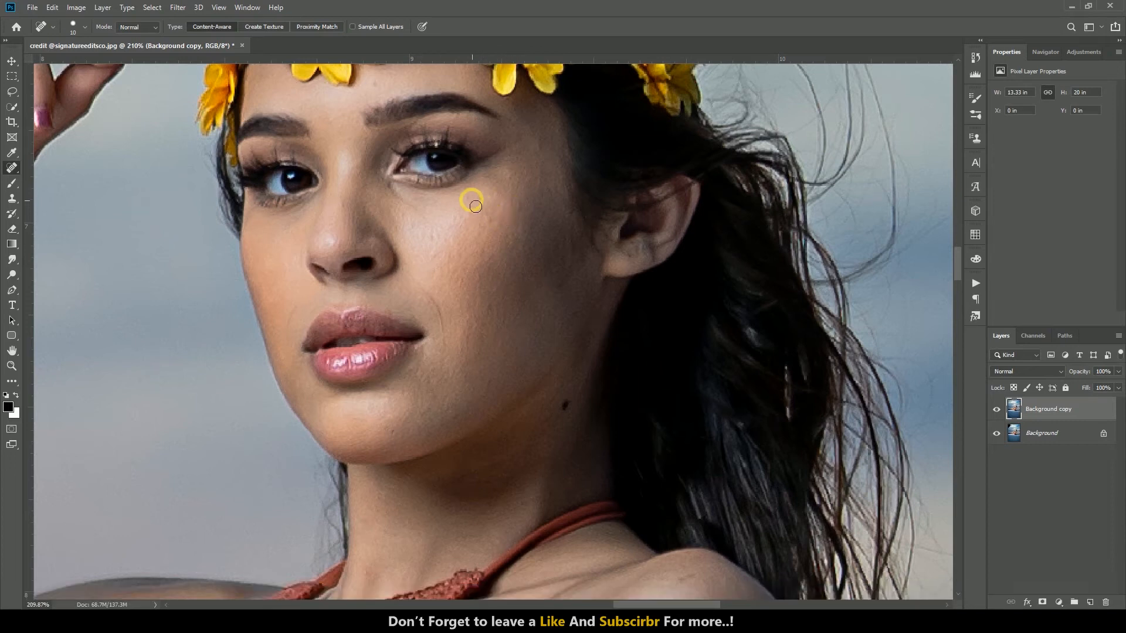
{"action": "scroll", "coordinate": [477, 287], "scroll_direction": "up", "scroll_amount": 2}
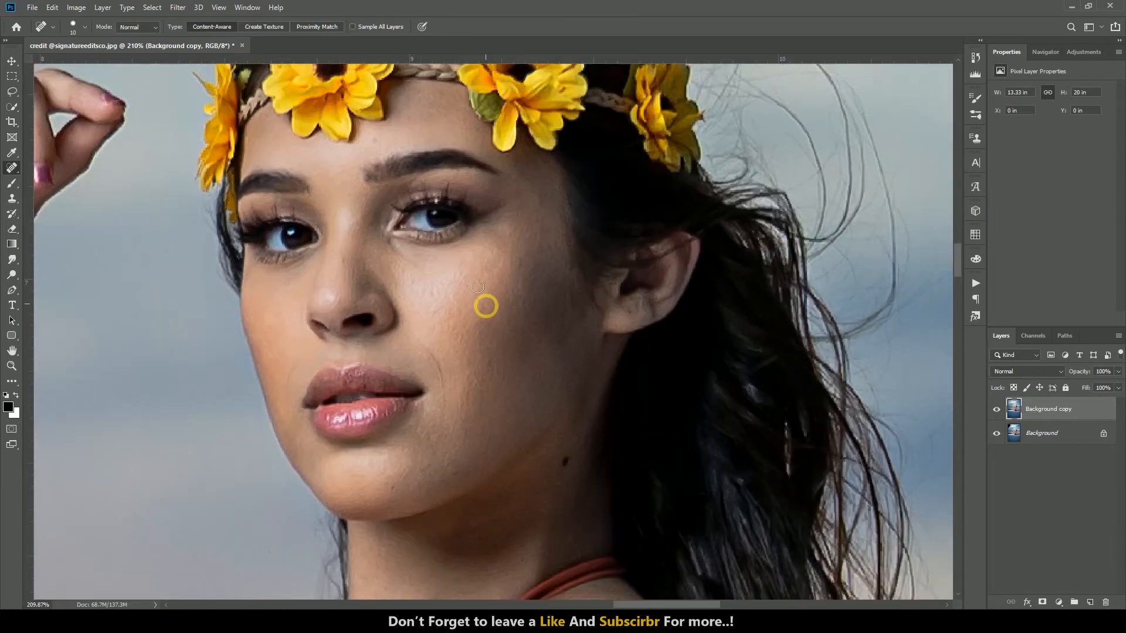
{"action": "scroll", "coordinate": [433, 344], "scroll_direction": "down", "scroll_amount": 8}
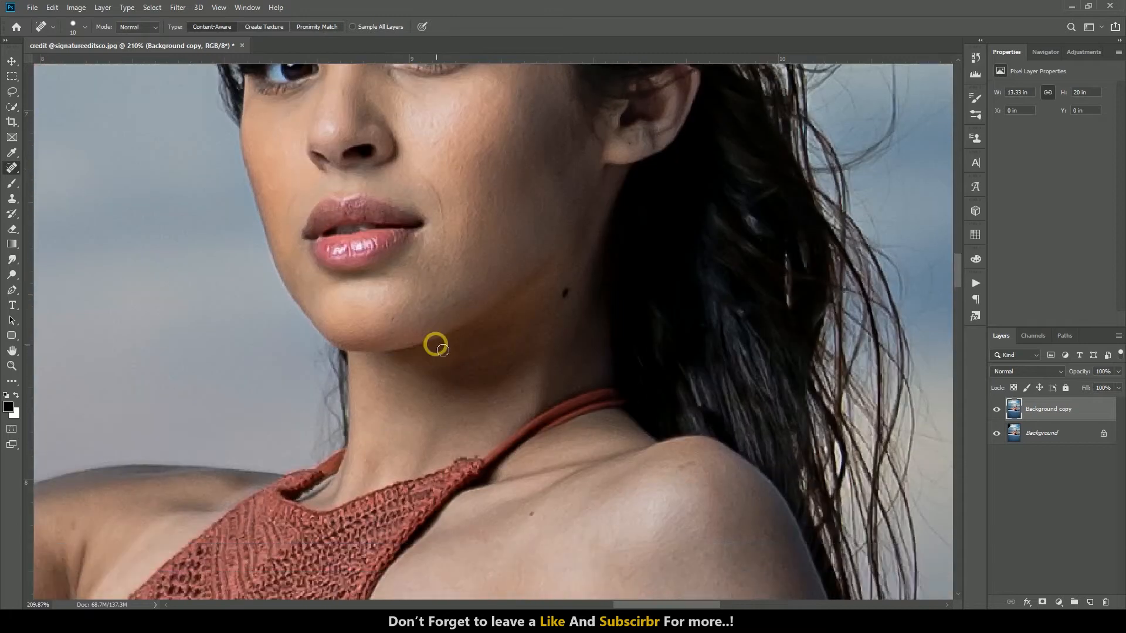
{"action": "scroll", "coordinate": [478, 413], "scroll_direction": "down", "scroll_amount": 3}
{"action": "scroll", "coordinate": [478, 414], "scroll_direction": "up", "scroll_amount": 3}
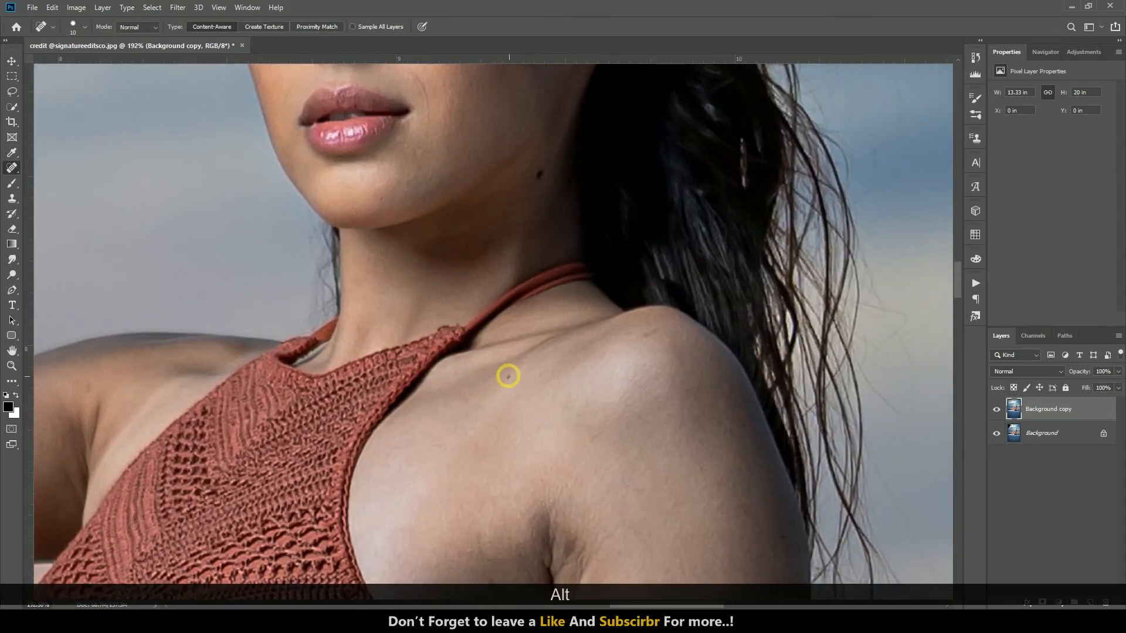
{"action": "left_click", "coordinate": [507, 376]}
{"action": "scroll", "coordinate": [661, 347], "scroll_direction": "up", "scroll_amount": 2}
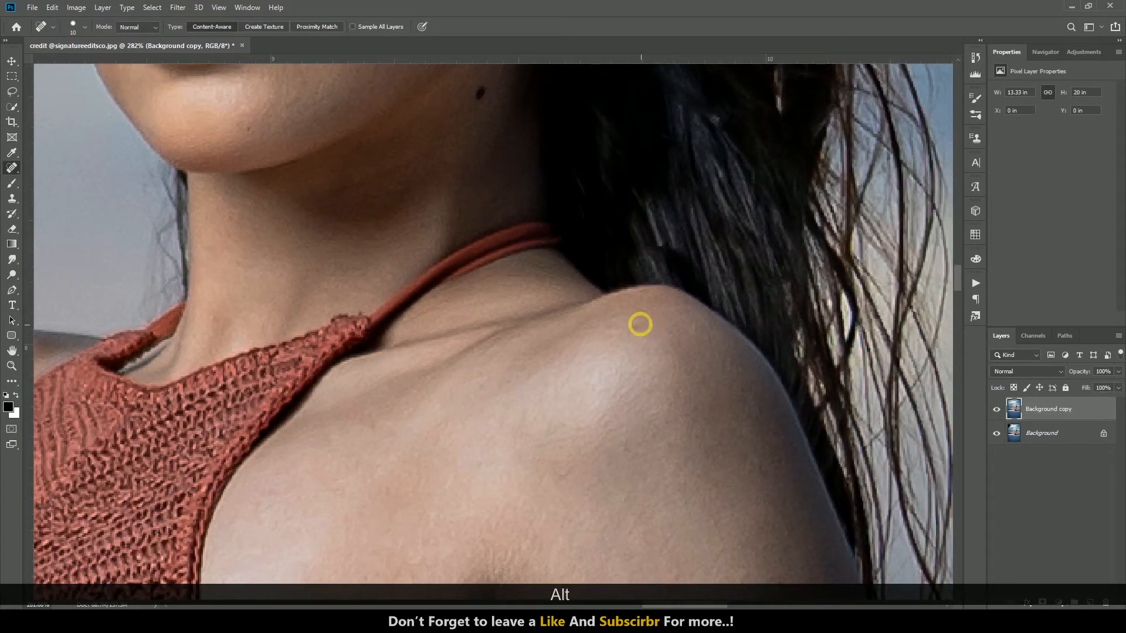
{"action": "left_click", "coordinate": [638, 327]}
- Duplicate the Background copy layer twice and lock the original Background copy layer
{"action": "scroll", "coordinate": [591, 340], "scroll_direction": "down", "scroll_amount": 6}
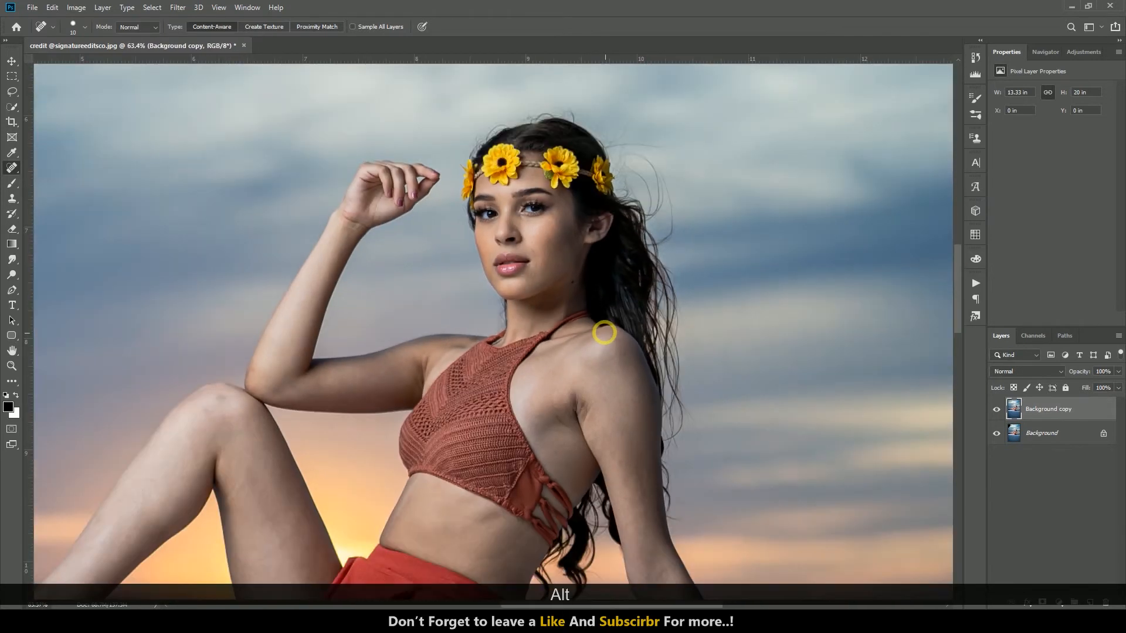
{"action": "scroll", "coordinate": [360, 322], "scroll_direction": "down", "scroll_amount": 5}
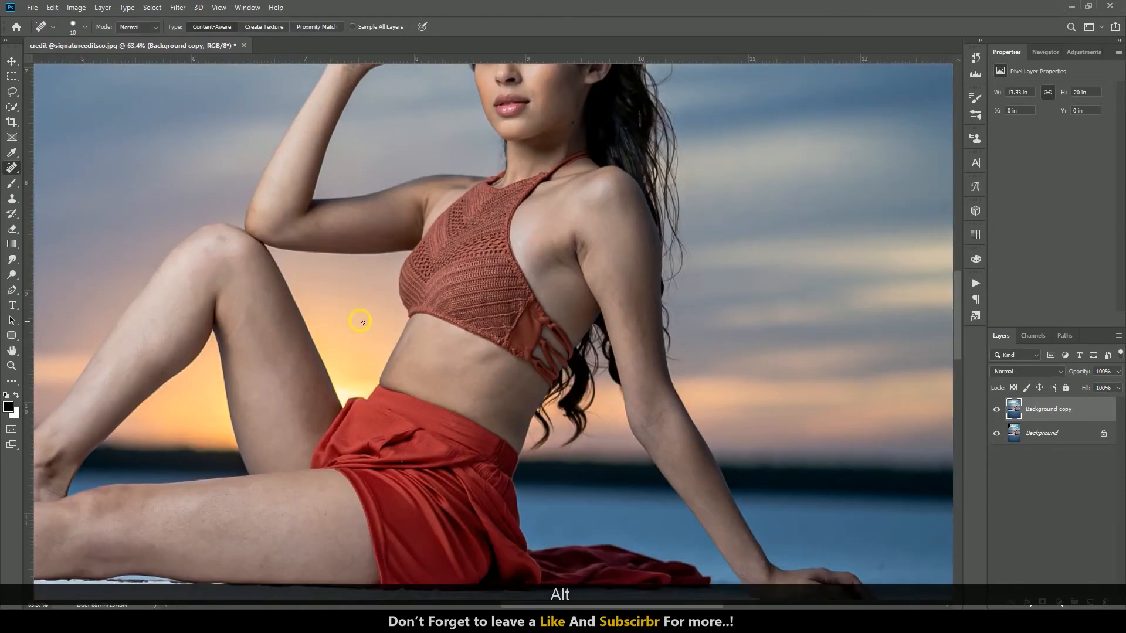
{"action": "scroll", "coordinate": [364, 324], "scroll_direction": "down", "scroll_amount": 2}
{"action": "scroll", "coordinate": [366, 326], "scroll_direction": "down", "scroll_amount": 4}
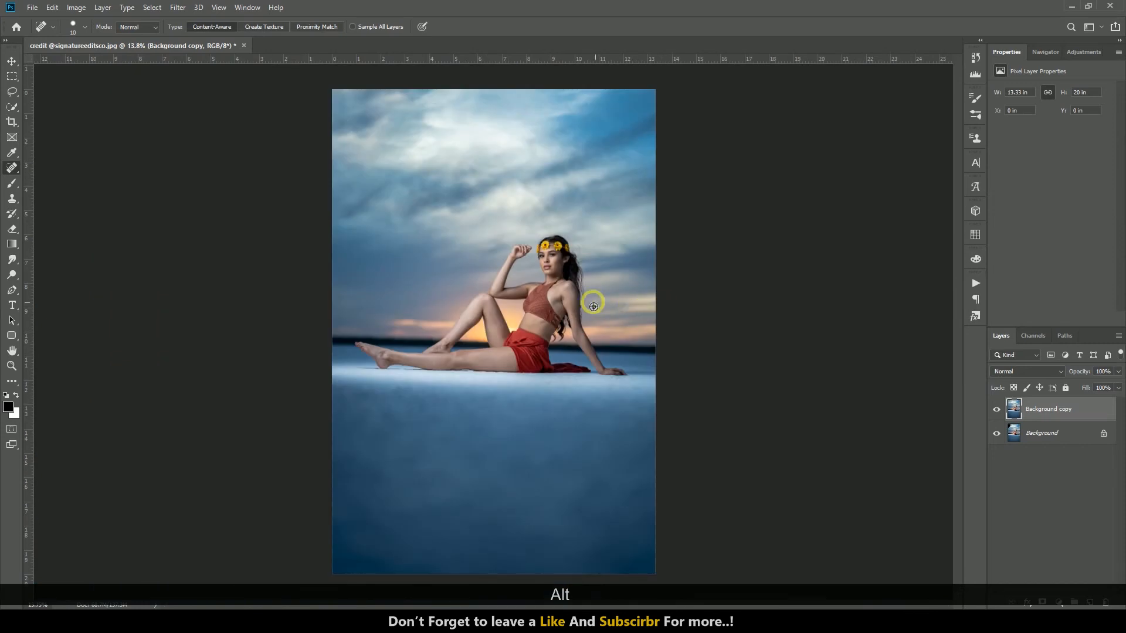
{"action": "scroll", "coordinate": [594, 307], "scroll_direction": "up", "scroll_amount": 1}
{"action": "key", "text": "v"}
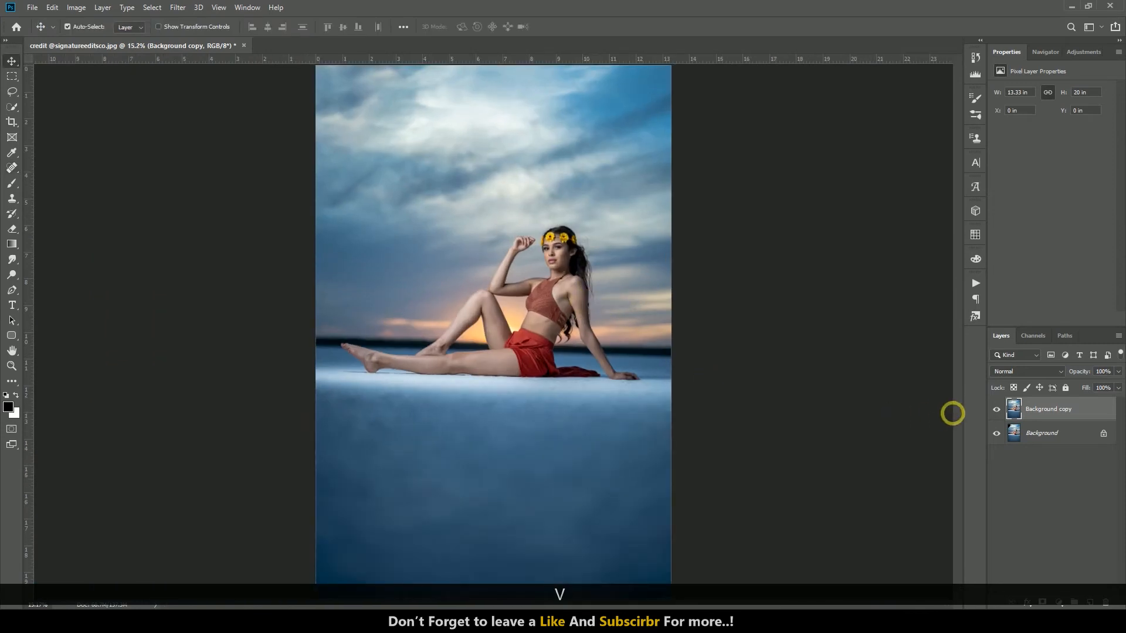
{"action": "left_click_drag", "start_coordinate": [1034, 419], "coordinate": [1090, 603]}
{"action": "left_click", "coordinate": [1072, 458]}
{"action": "left_click", "coordinate": [1071, 387]}
- Rename the lower unlocked duplicate layer as 001 and the topmost duplicate layer as 002
{"action": "left_click", "coordinate": [1053, 437]}
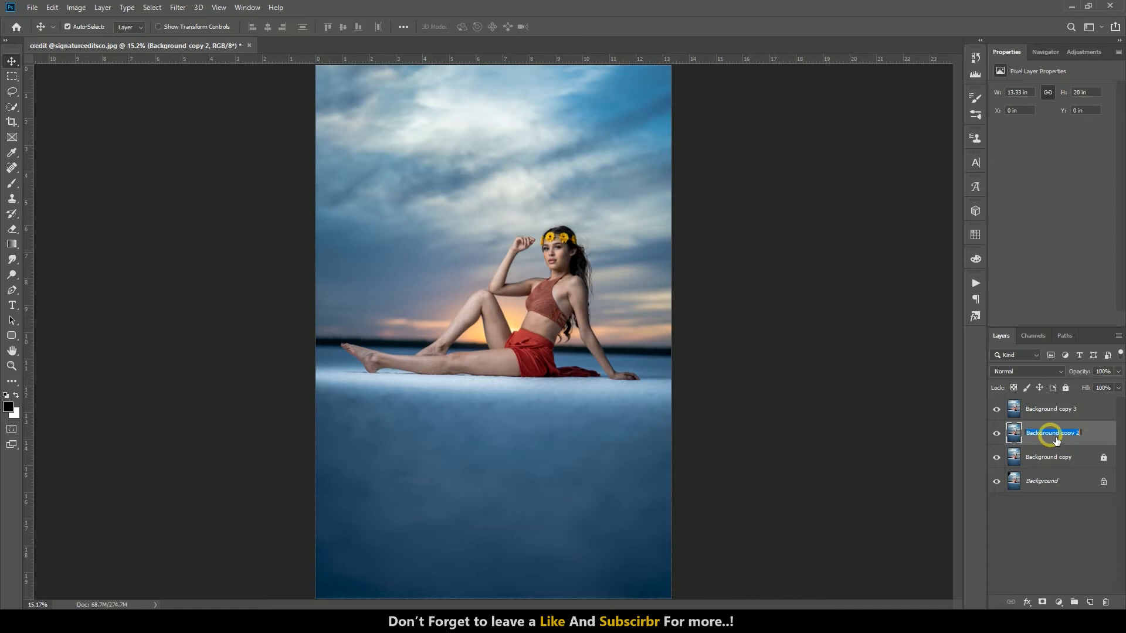
{"action": "type", "text": "001"}
{"action": "left_click", "coordinate": [1055, 416]}
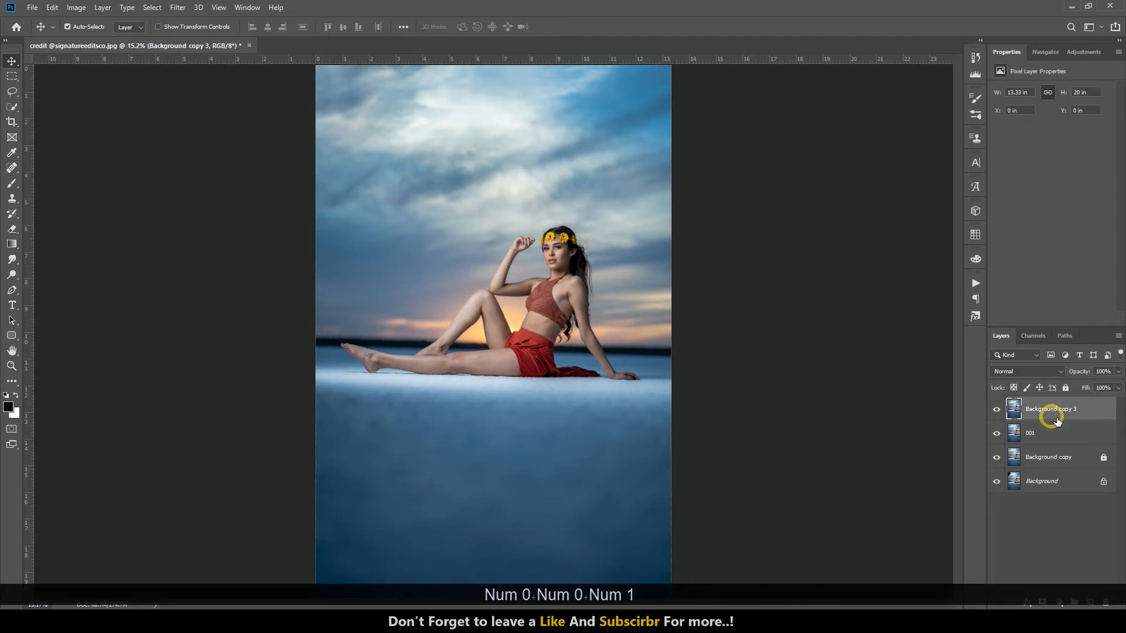
{"action": "double_click", "coordinate": [1056, 411]}
{"action": "type", "text": "002"}
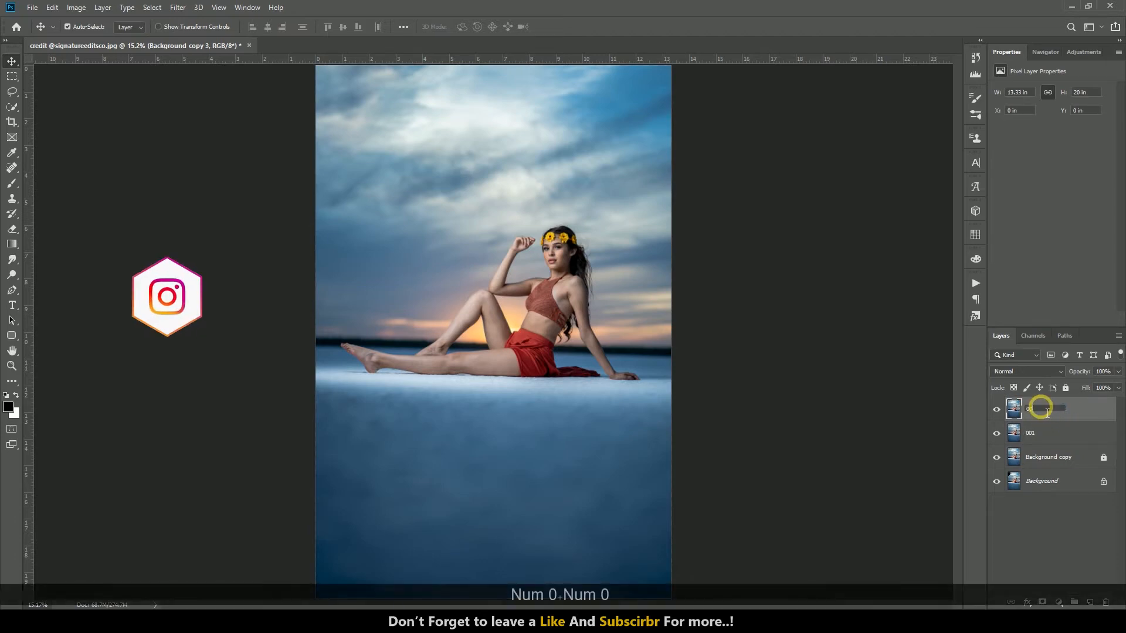
- Hide layer 002 and apply a Gaussian Blur with a 4-pixel radius to layer 001
{"action": "left_click", "coordinate": [1037, 440]}
{"action": "left_click", "coordinate": [997, 409]}
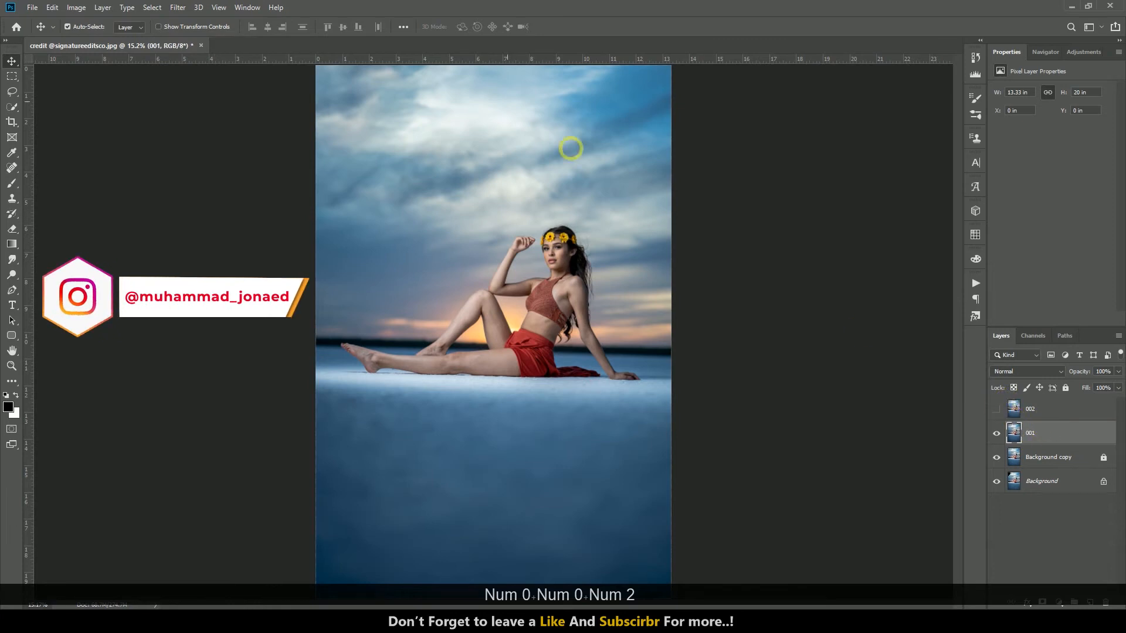
{"action": "left_click", "coordinate": [178, 8]}
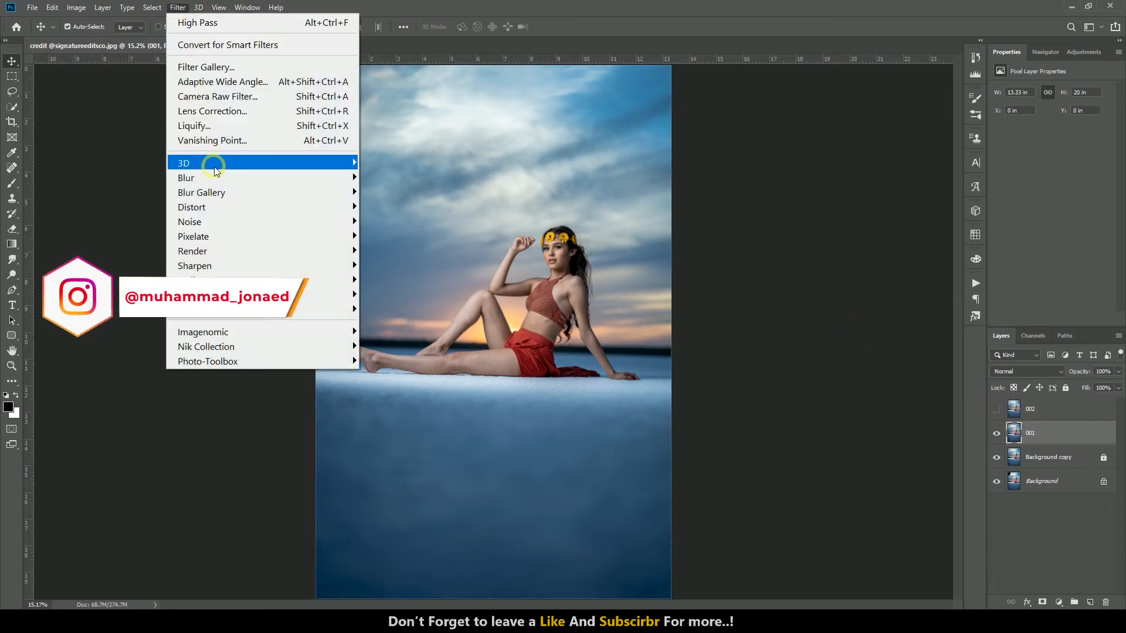
{"action": "mouse_move", "coordinate": [216, 176]}
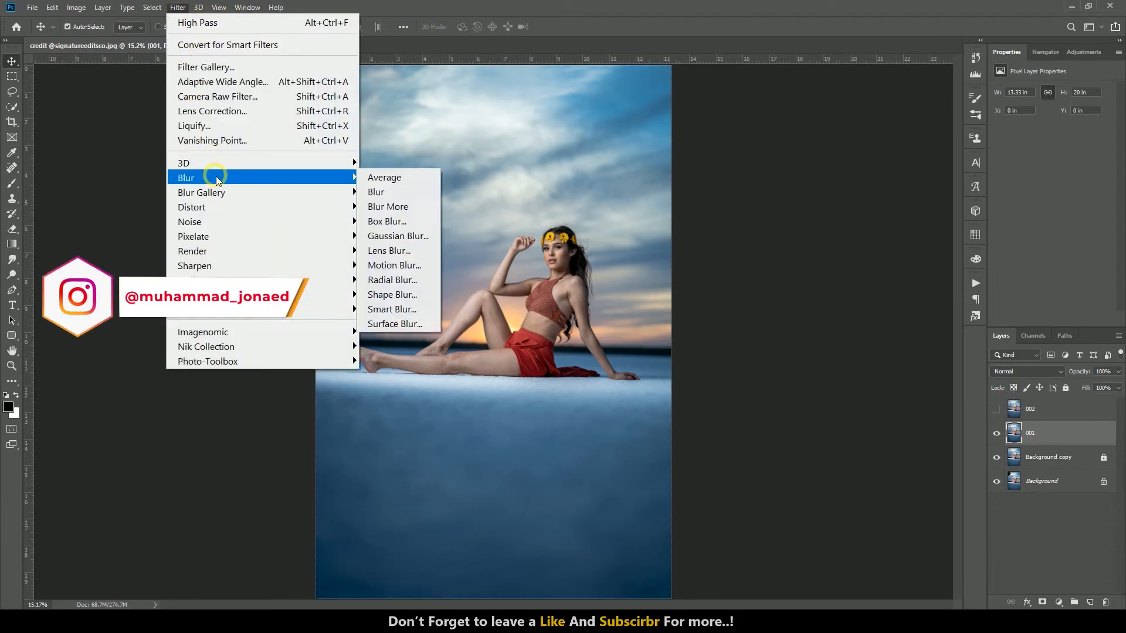
{"action": "left_click", "coordinate": [389, 235]}
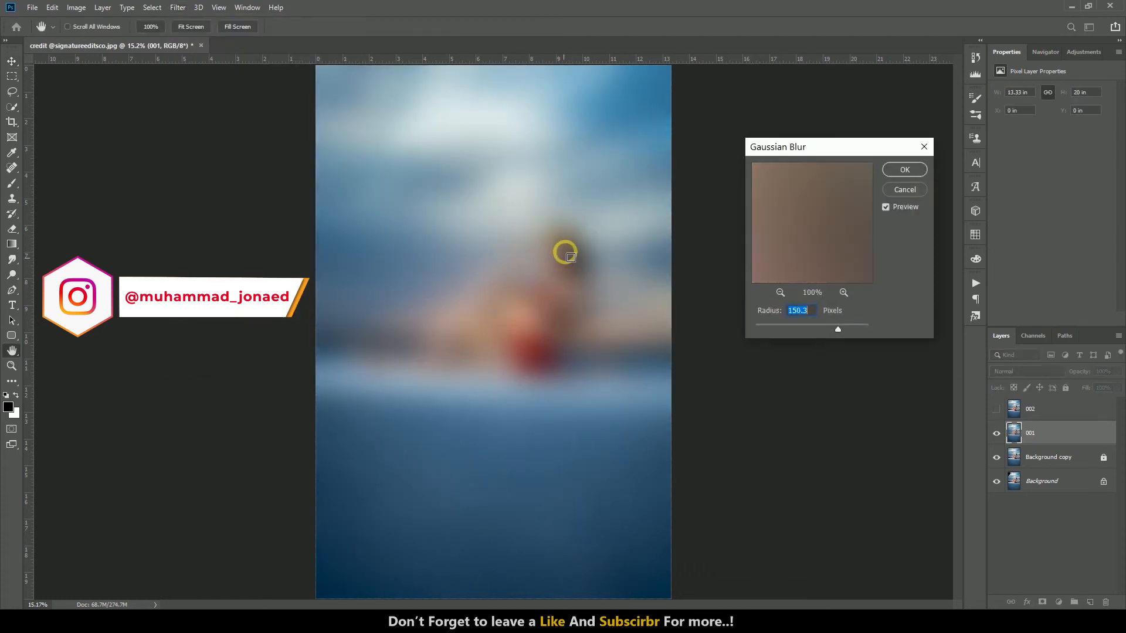
{"action": "type", "text": "04"}
{"action": "left_click", "coordinate": [563, 257]}
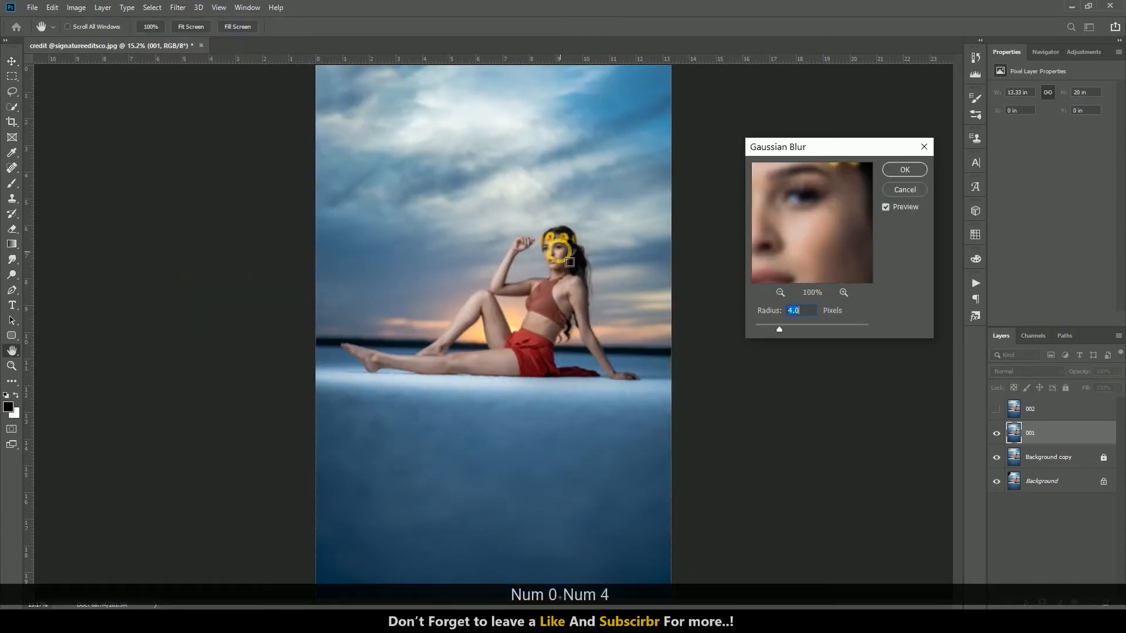
{"action": "left_click", "coordinate": [903, 170]}
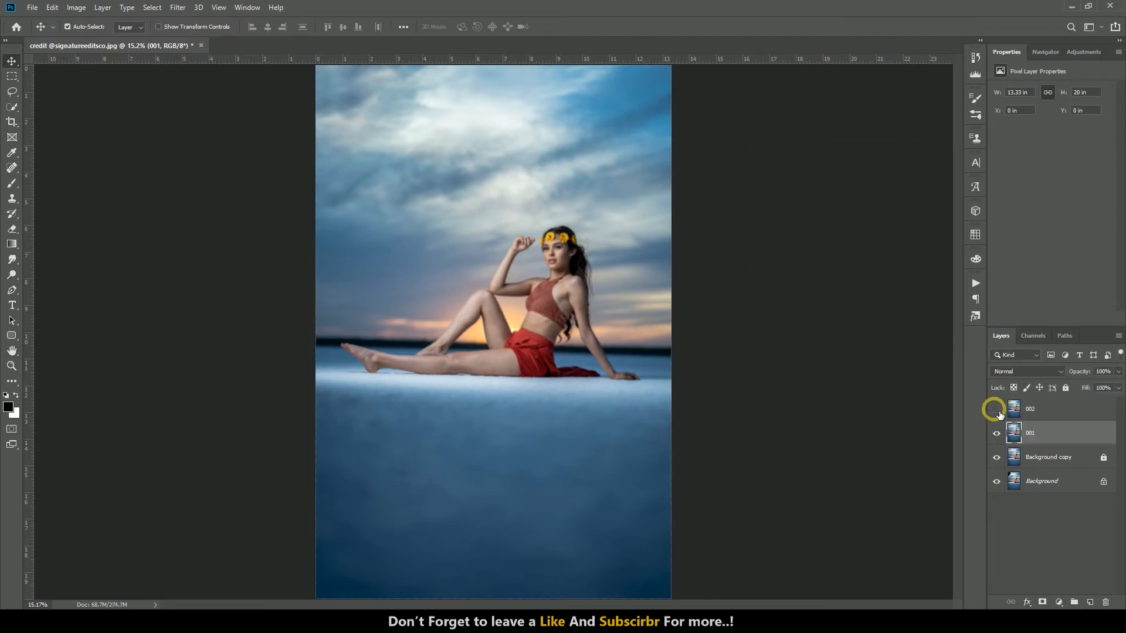
- Apply layer 001 to layer 002 using Subtract blending with scale 2 and offset 128, and change layer 002's blend mode from Normal
{"action": "left_click", "coordinate": [1030, 411]}
{"action": "left_click", "coordinate": [78, 8]}
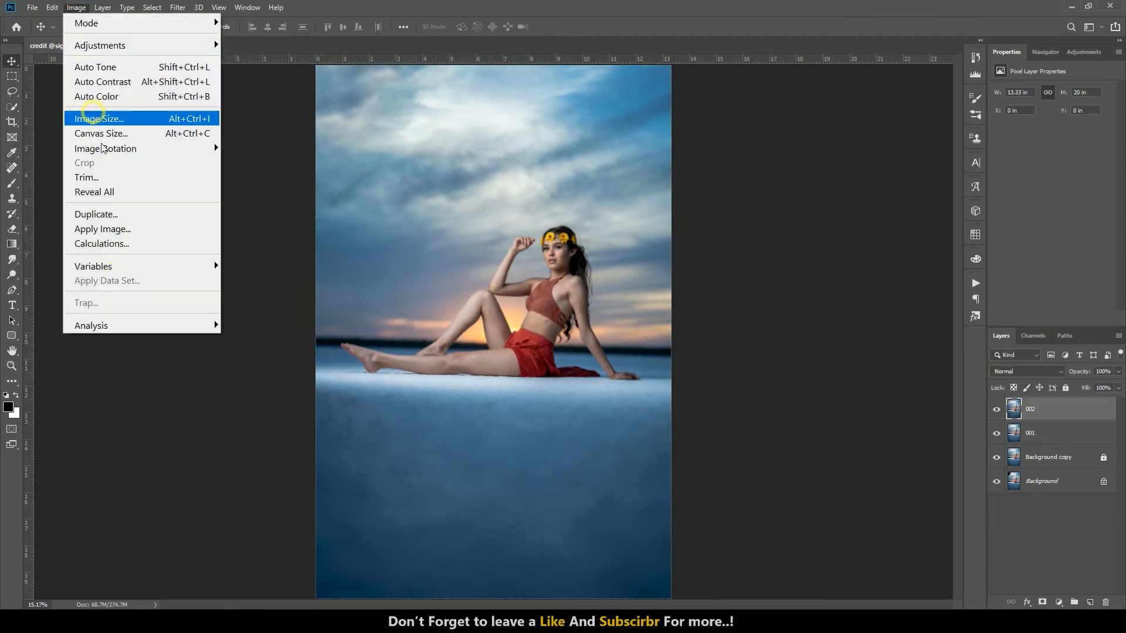
{"action": "left_click", "coordinate": [117, 224]}
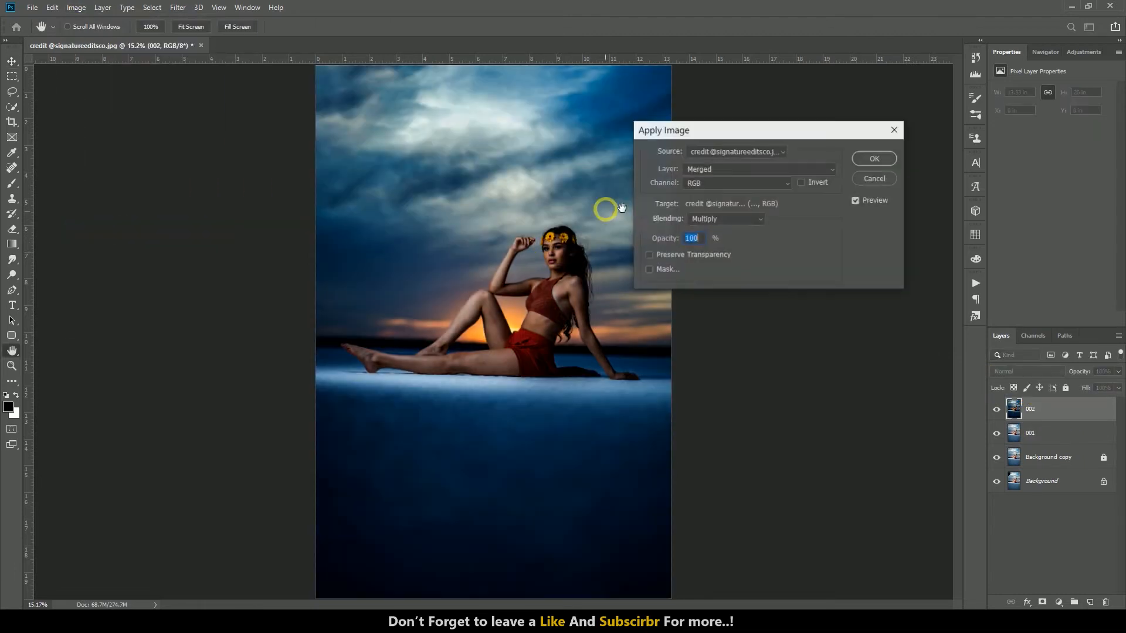
{"action": "left_click", "coordinate": [706, 170]}
{"action": "left_click", "coordinate": [707, 196]}
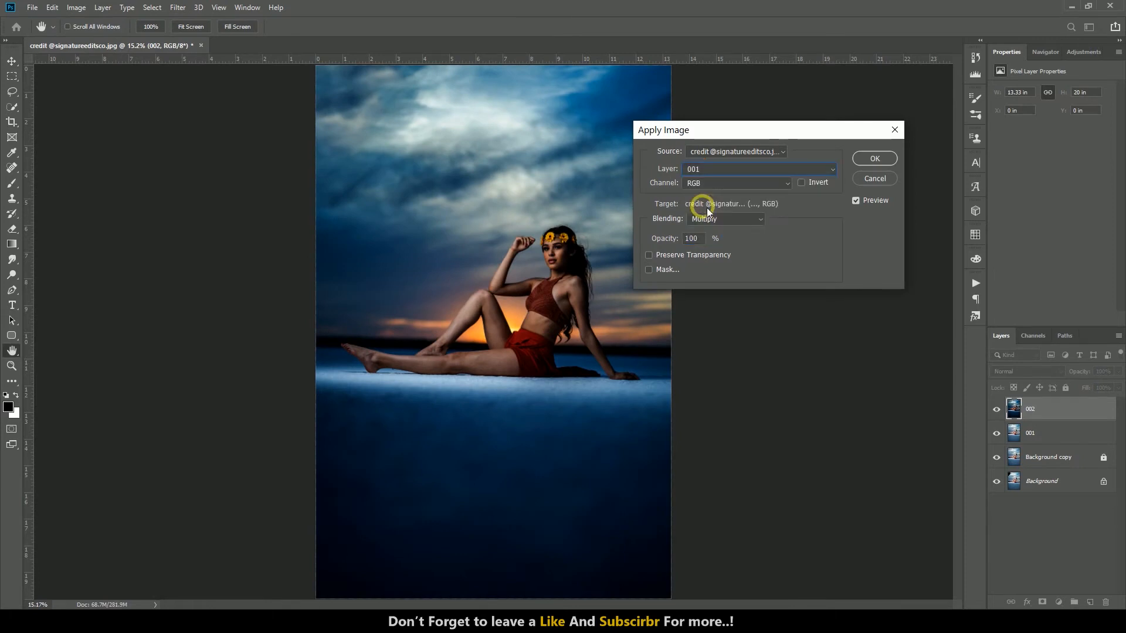
{"action": "left_click", "coordinate": [719, 218]}
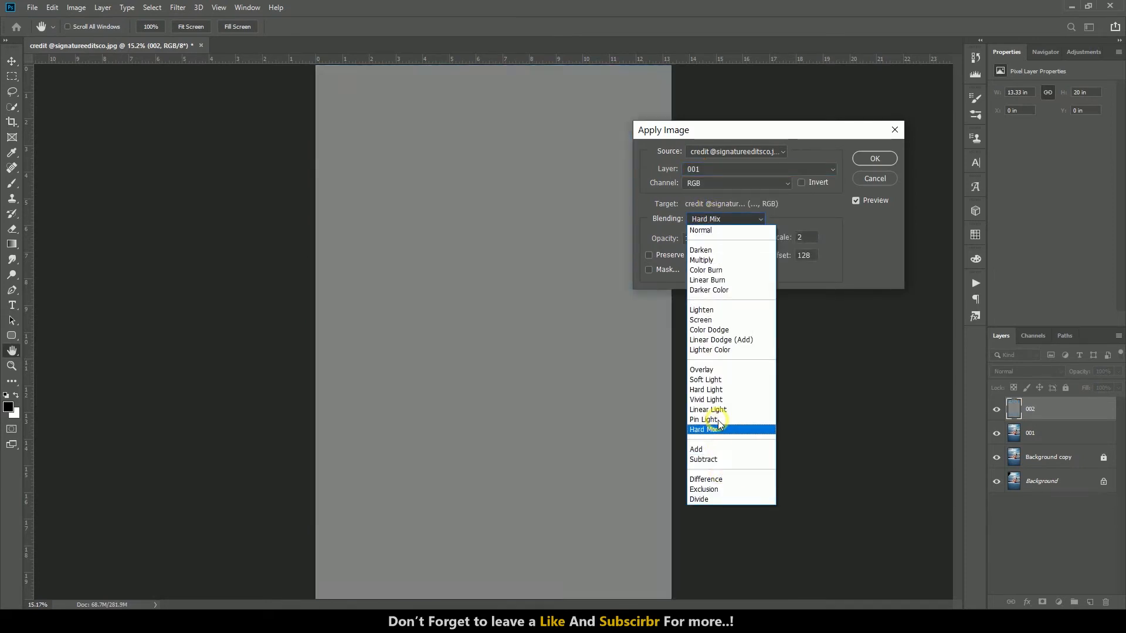
{"action": "left_click", "coordinate": [714, 459]}
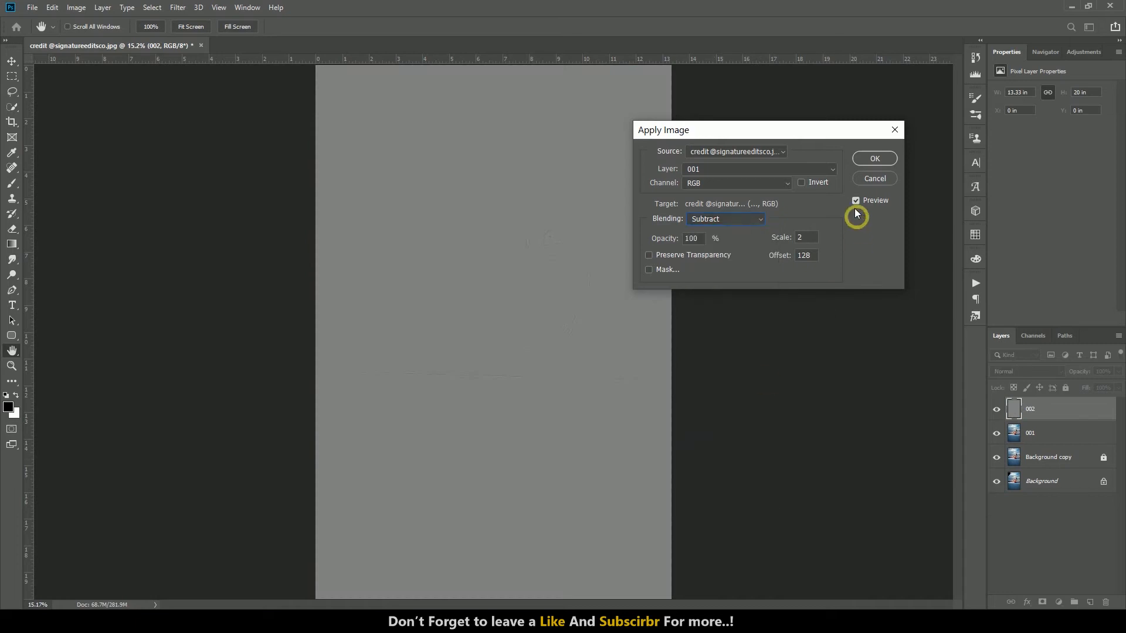
{"action": "left_click", "coordinate": [873, 158]}
{"action": "left_click", "coordinate": [1012, 373]}
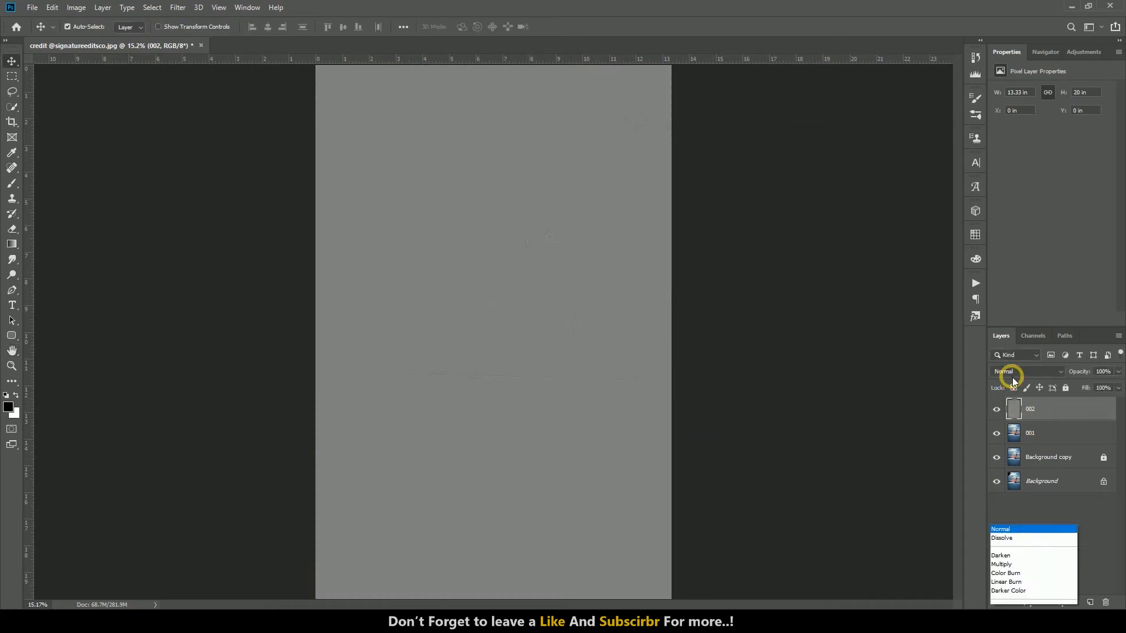
{"action": "left_click", "coordinate": [1006, 494]}
- Select layer 001 and set up the Mixer Brush with 33% flow and a 35-pixel brush for smoothing the face
{"action": "left_click", "coordinate": [1024, 437]}
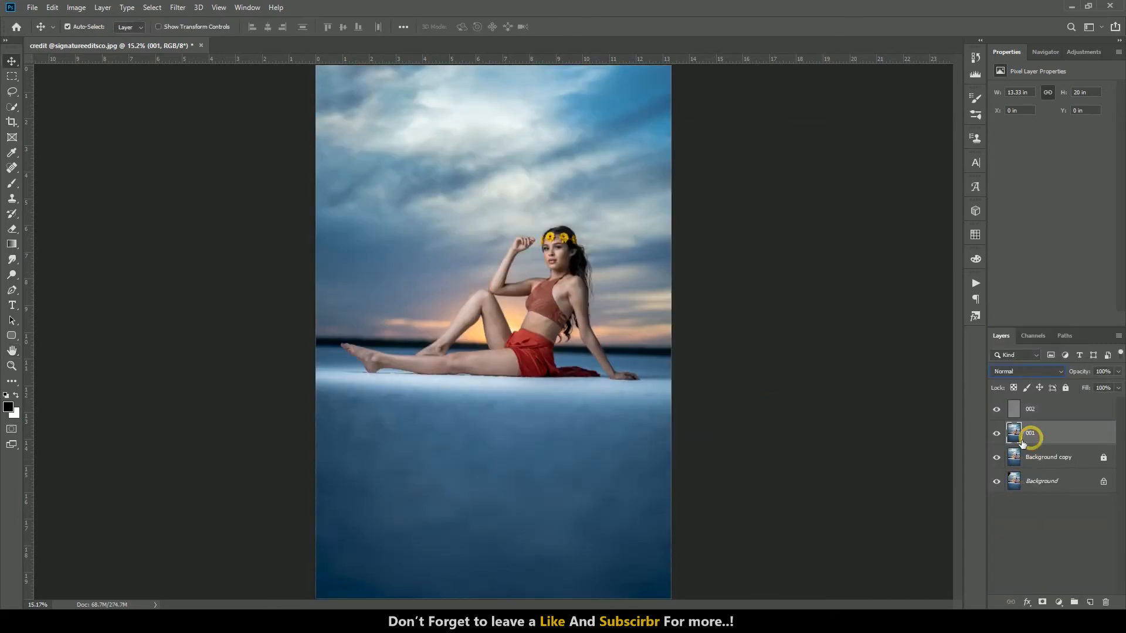
{"action": "right_click", "coordinate": [13, 185]}
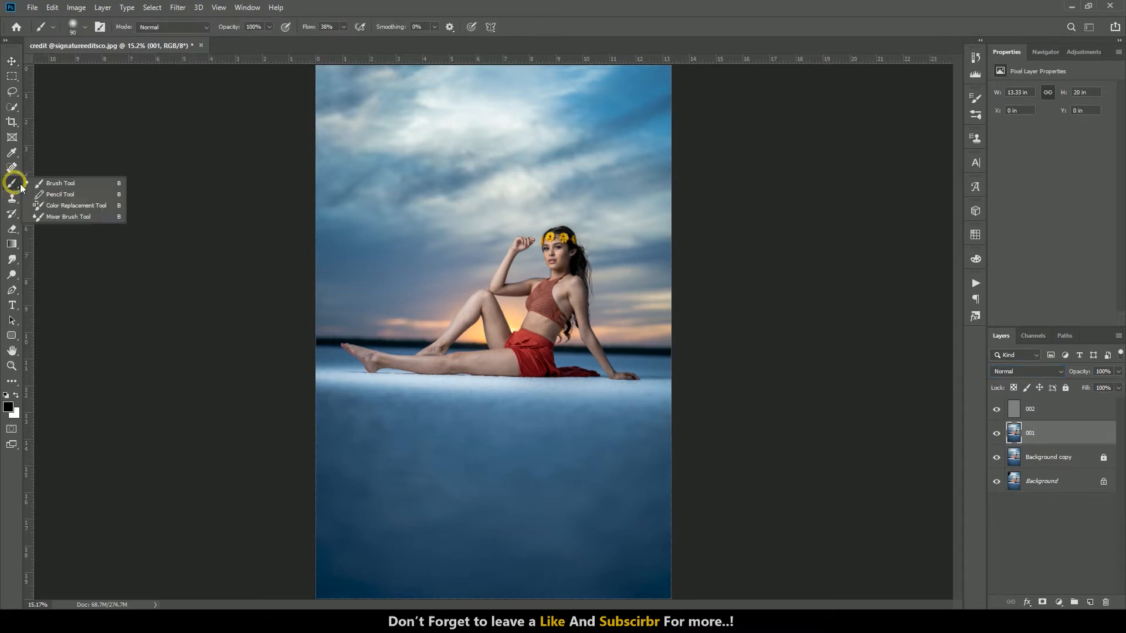
{"action": "left_click", "coordinate": [44, 214]}
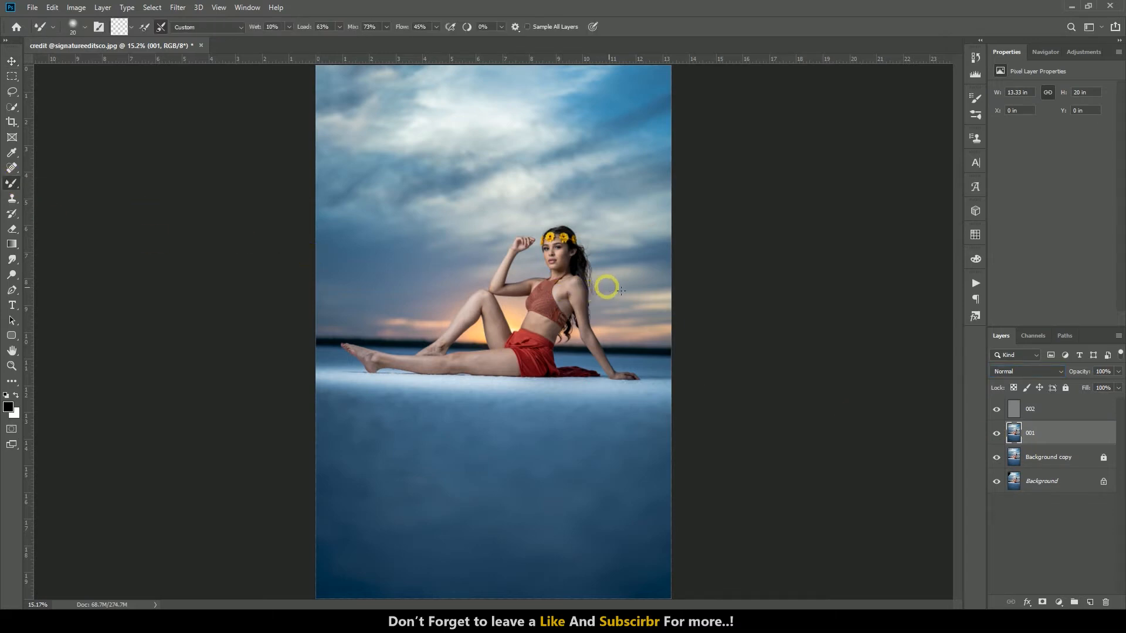
{"action": "scroll", "coordinate": [621, 290], "scroll_direction": "up", "scroll_amount": 8}
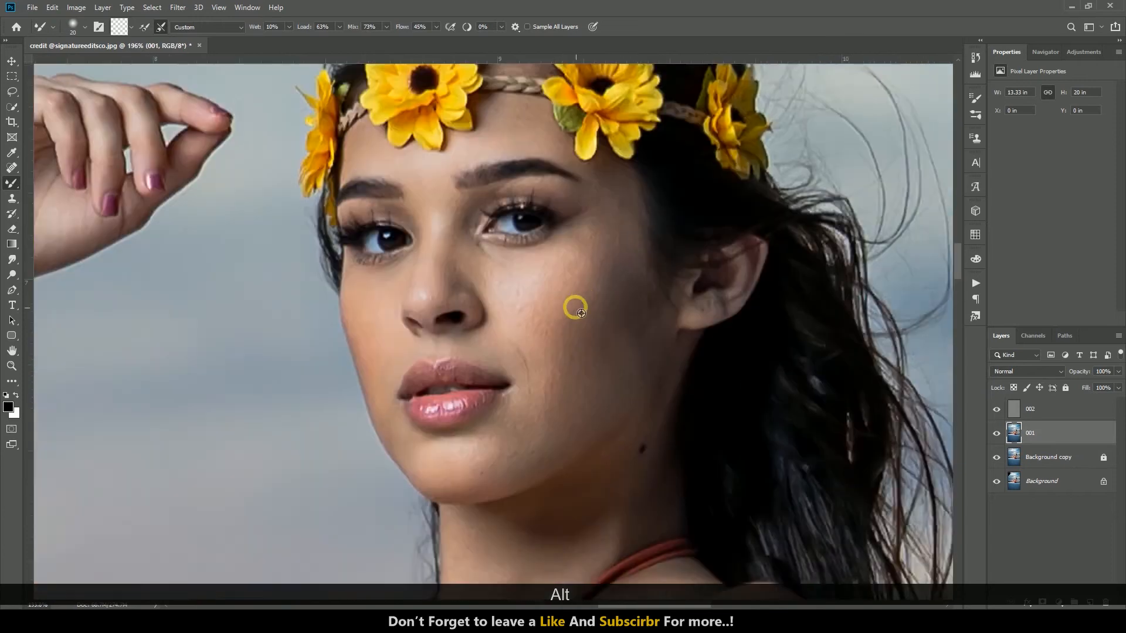
{"action": "scroll", "coordinate": [581, 312], "scroll_direction": "up", "scroll_amount": 5}
{"action": "scroll", "coordinate": [590, 320], "scroll_direction": "up", "scroll_amount": 1}
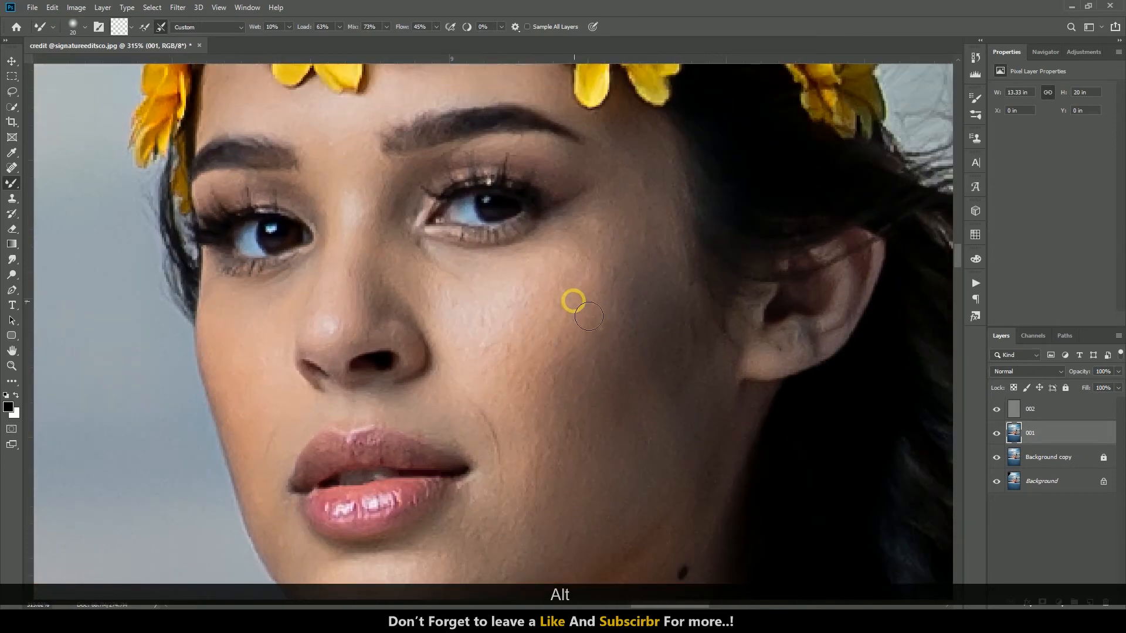
{"action": "key", "text": "bracketright"}
{"action": "key", "text": "bracketright"}
{"action": "key", "text": "bracketright"}
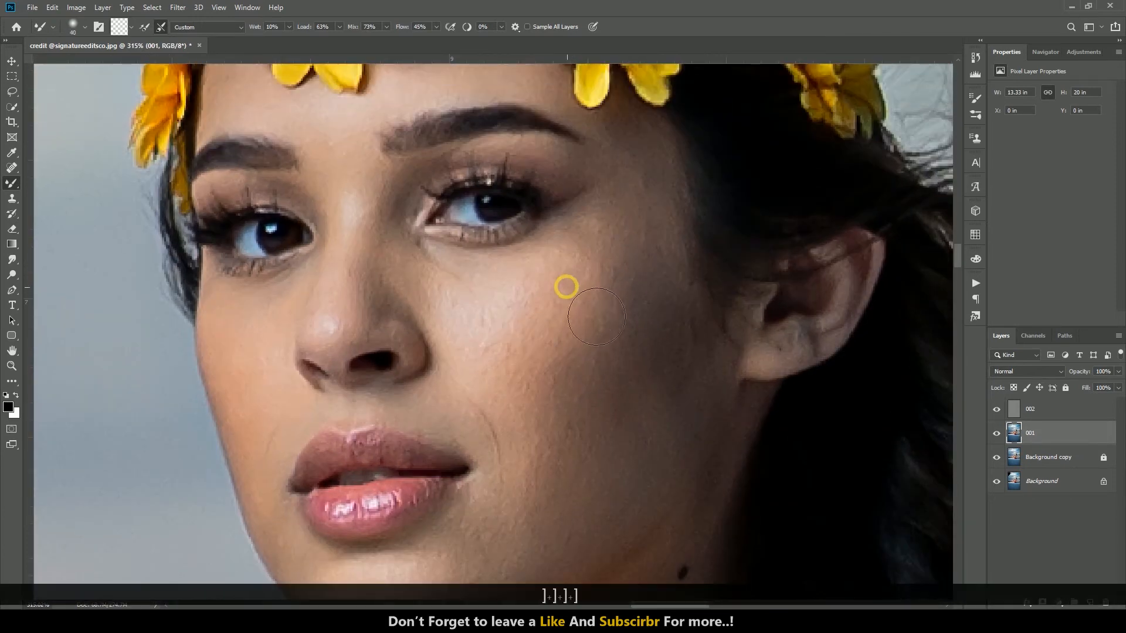
{"action": "key", "text": "bracketleft"}
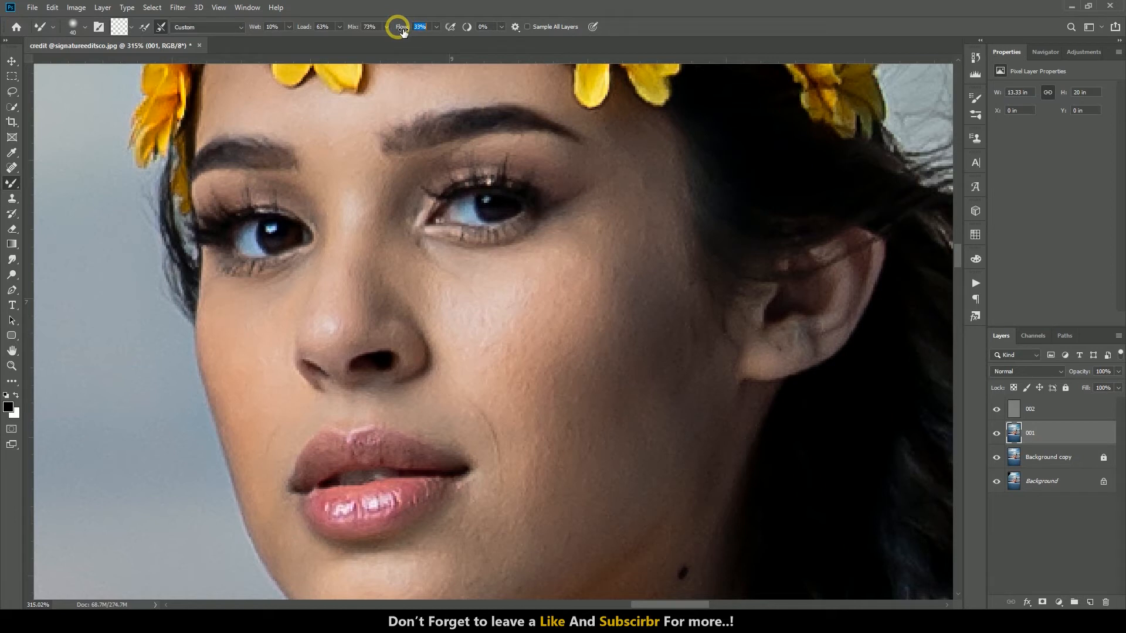
{"action": "key", "text": "bracketleft"}
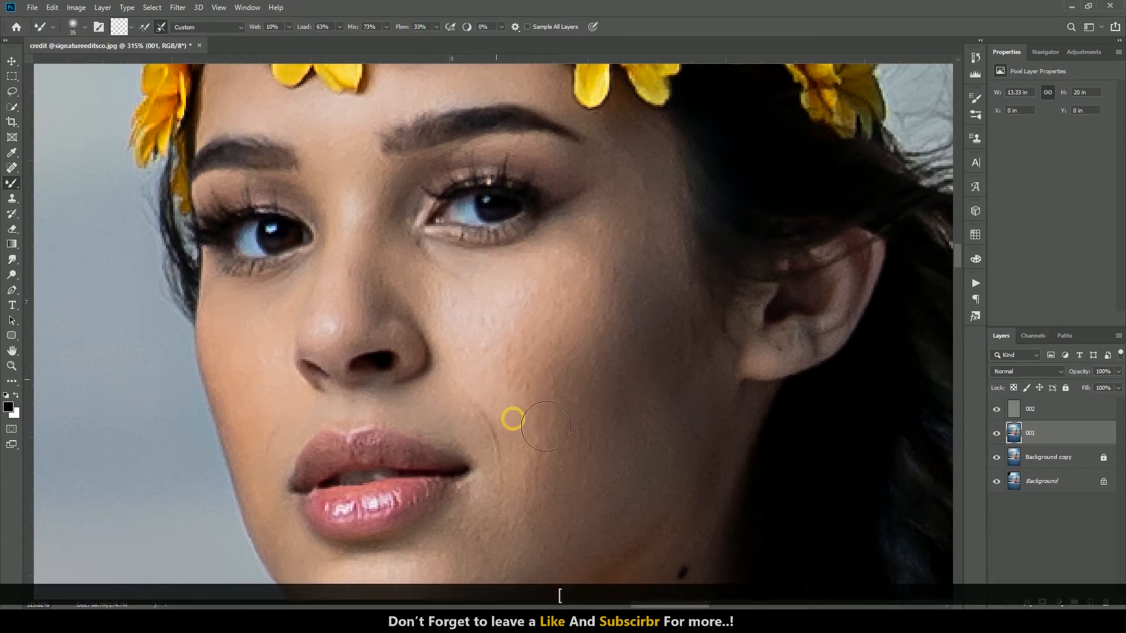
- Smooth the shaded cheek and jawline on layer 001 using the Mixer Brush at 40 pixels
{"action": "scroll", "coordinate": [641, 238], "scroll_direction": "down", "scroll_amount": 4}
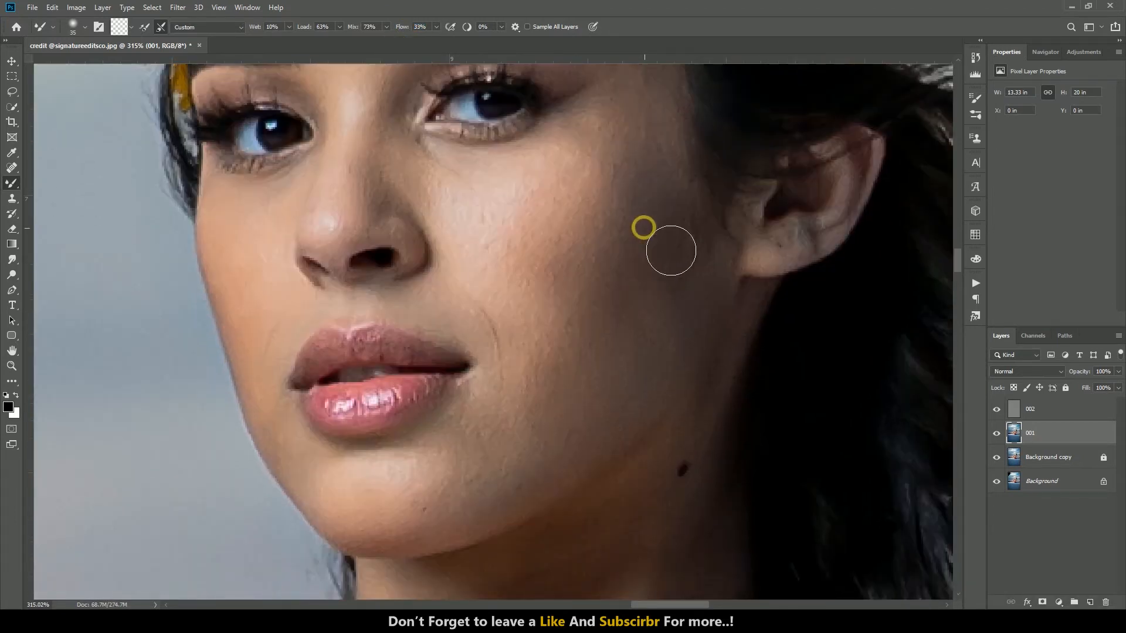
{"action": "key", "text": "bracketright"}
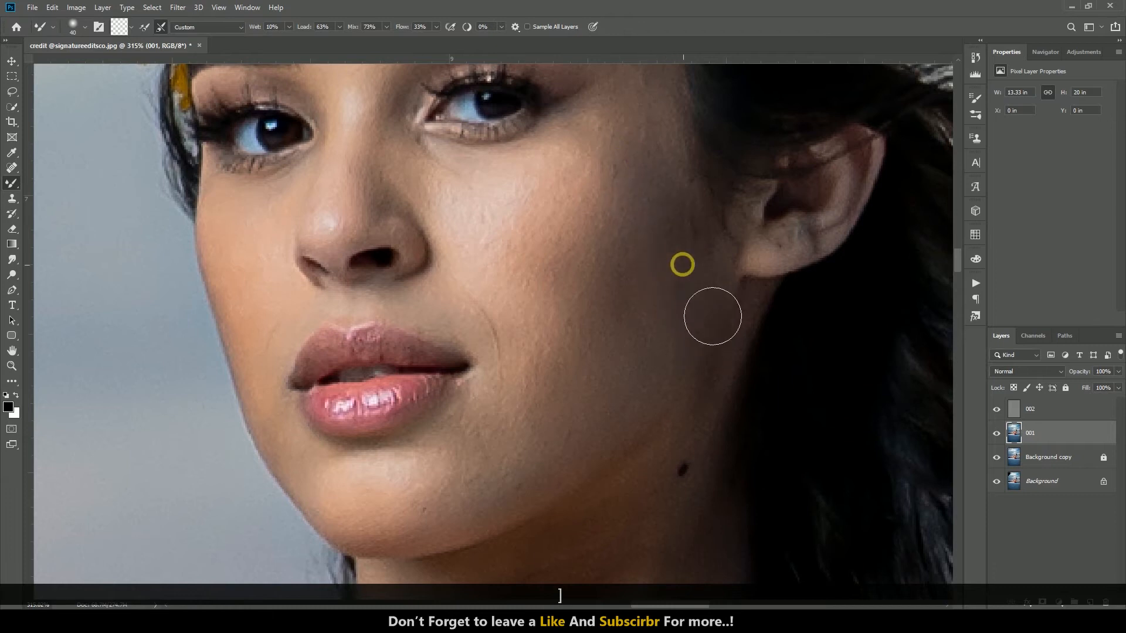
{"action": "mouse_move", "coordinate": [641, 430]}
{"action": "left_mouse_down"}
{"action": "mouse_move", "coordinate": [596, 415]}
{"action": "mouse_move", "coordinate": [587, 430]}
{"action": "mouse_move", "coordinate": [559, 421]}
{"action": "mouse_move", "coordinate": [558, 406]}
{"action": "mouse_move", "coordinate": [607, 394]}
{"action": "mouse_move", "coordinate": [634, 333]}
{"action": "mouse_move", "coordinate": [670, 380]}
{"action": "mouse_move", "coordinate": [643, 434]}
{"action": "mouse_move", "coordinate": [489, 515]}
{"action": "left_mouse_up"}
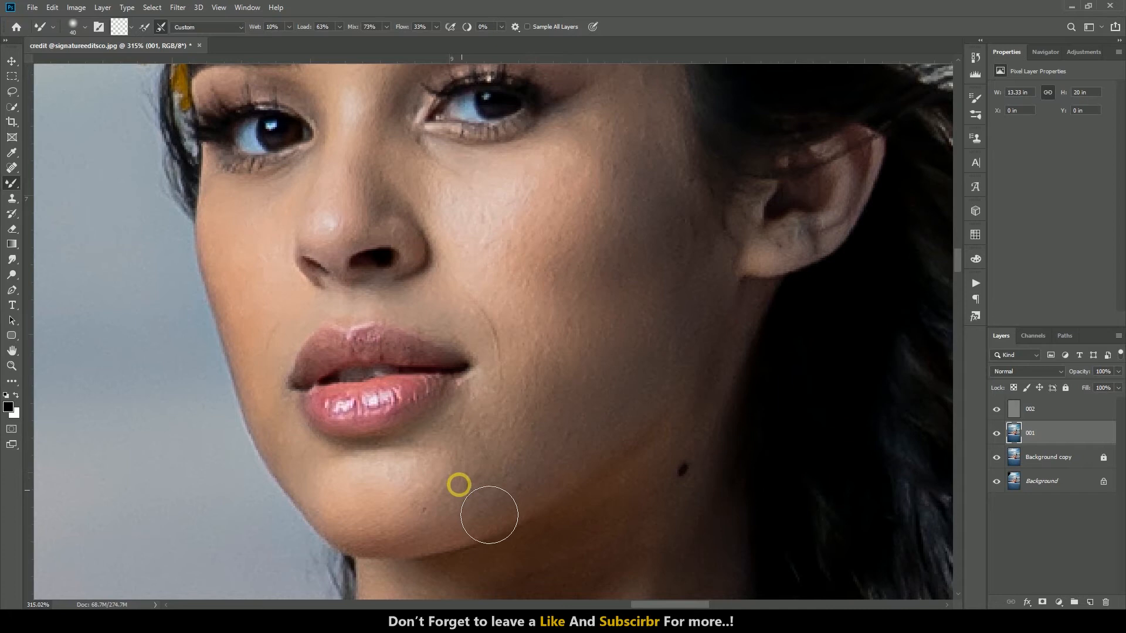
- Smooth the forehead down to the eyebrows on layer 001 using the Mixer Brush at 25 pixels
{"action": "scroll", "coordinate": [684, 416], "scroll_direction": "down", "scroll_amount": 5}
{"action": "scroll", "coordinate": [527, 202], "scroll_direction": "up", "scroll_amount": 5}
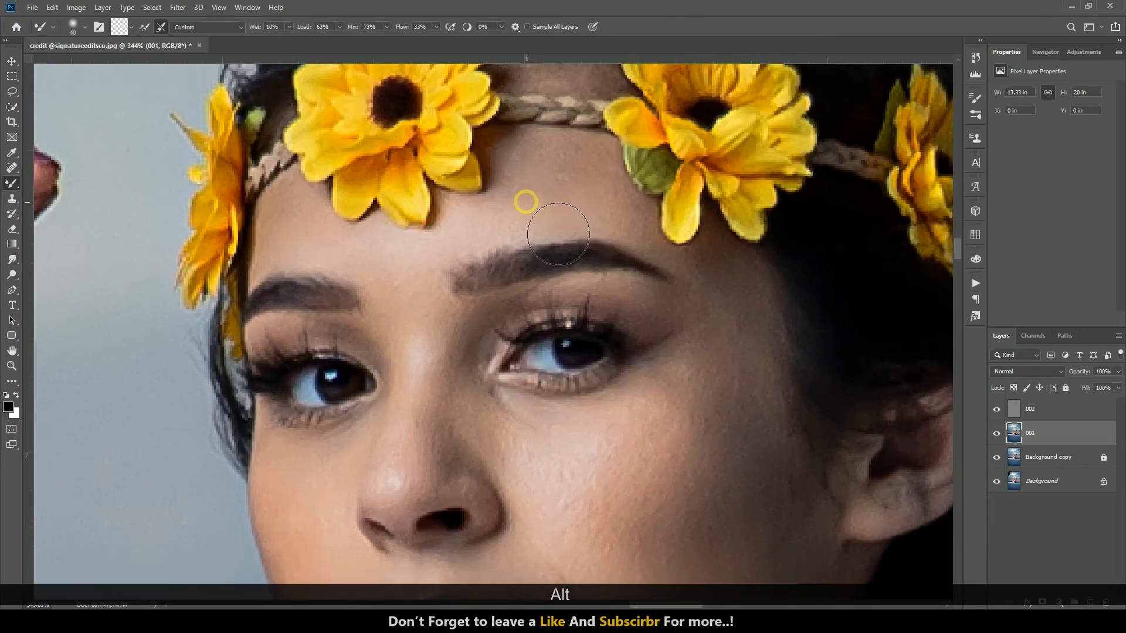
{"action": "scroll", "coordinate": [526, 202], "scroll_direction": "up", "scroll_amount": 1}
{"action": "key", "text": "bracketleft"}
{"action": "key", "text": "bracketleft"}
{"action": "key", "text": "bracketleft"}
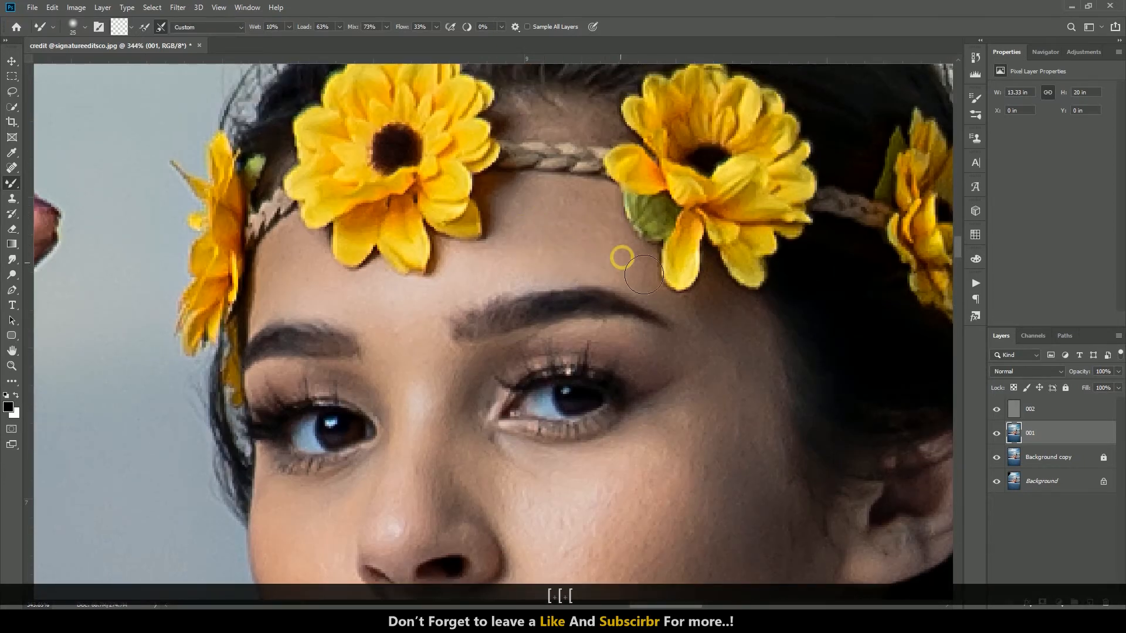
{"action": "left_click_drag", "start_coordinate": [284, 296], "coordinate": [342, 320]}
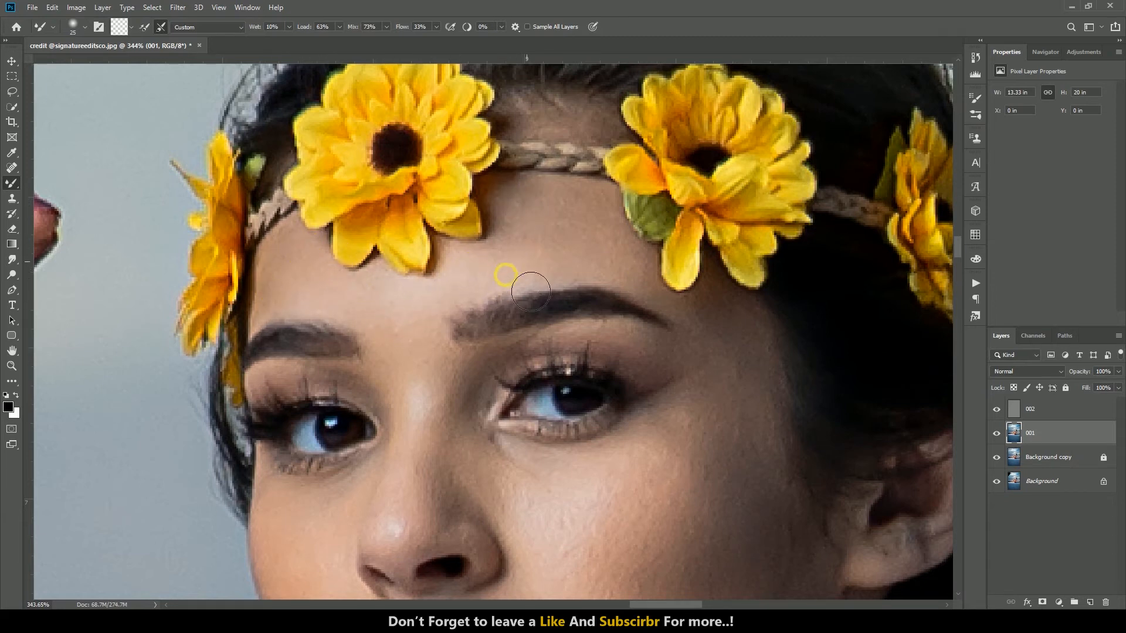
- Smooth the nose, cheeks and under-eye skin on layer 001 using the Mixer Brush at 20 to 25 pixels
{"action": "scroll", "coordinate": [698, 282], "scroll_direction": "down", "scroll_amount": 1}
{"action": "key", "text": "bracketleft"}
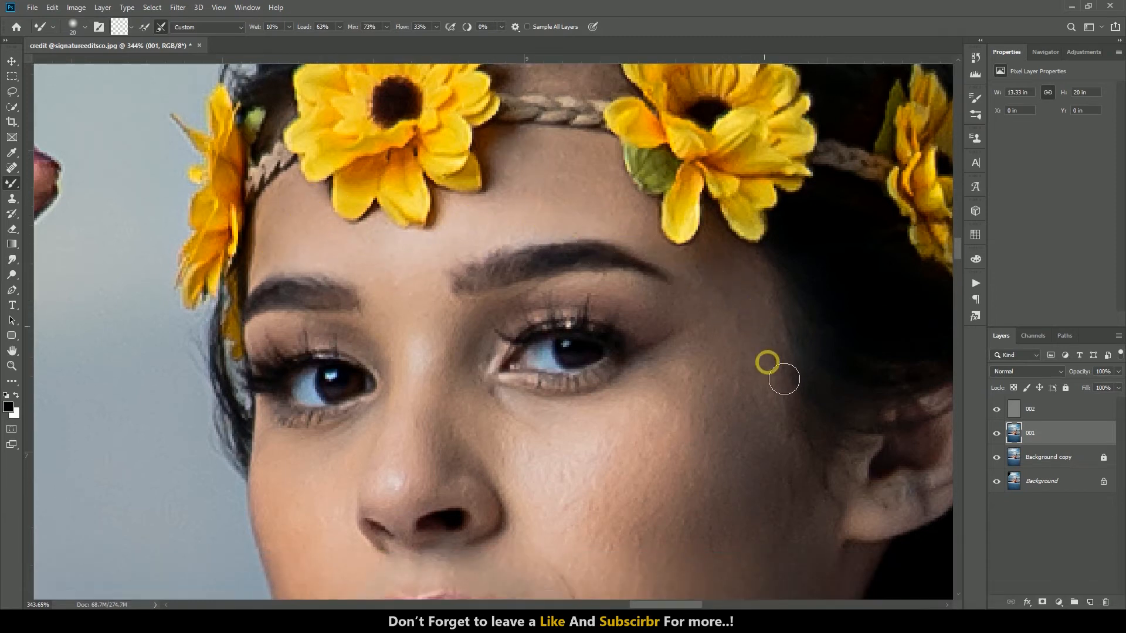
{"action": "scroll", "coordinate": [435, 277], "scroll_direction": "down", "scroll_amount": 1}
{"action": "scroll", "coordinate": [427, 281], "scroll_direction": "down", "scroll_amount": 2}
{"action": "key", "text": "bracketright"}
{"action": "key", "text": "bracketright"}
{"action": "key", "text": "bracketleft"}
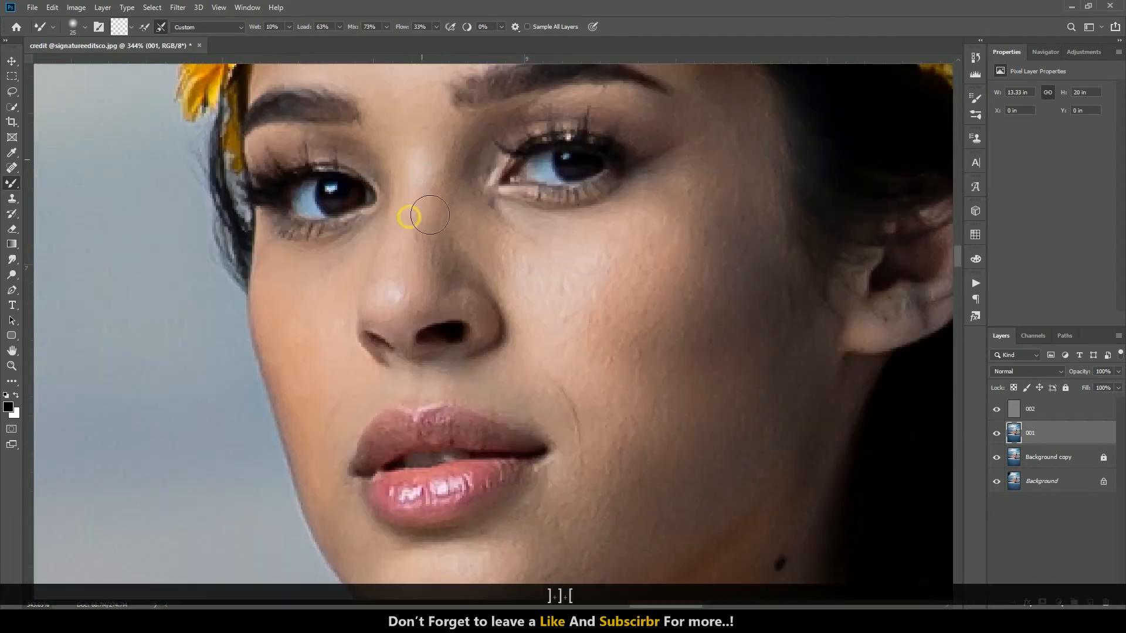
{"action": "mouse_move", "coordinate": [428, 277]}
{"action": "left_mouse_down"}
{"action": "mouse_move", "coordinate": [362, 303]}
{"action": "mouse_move", "coordinate": [318, 304]}
{"action": "left_mouse_up"}
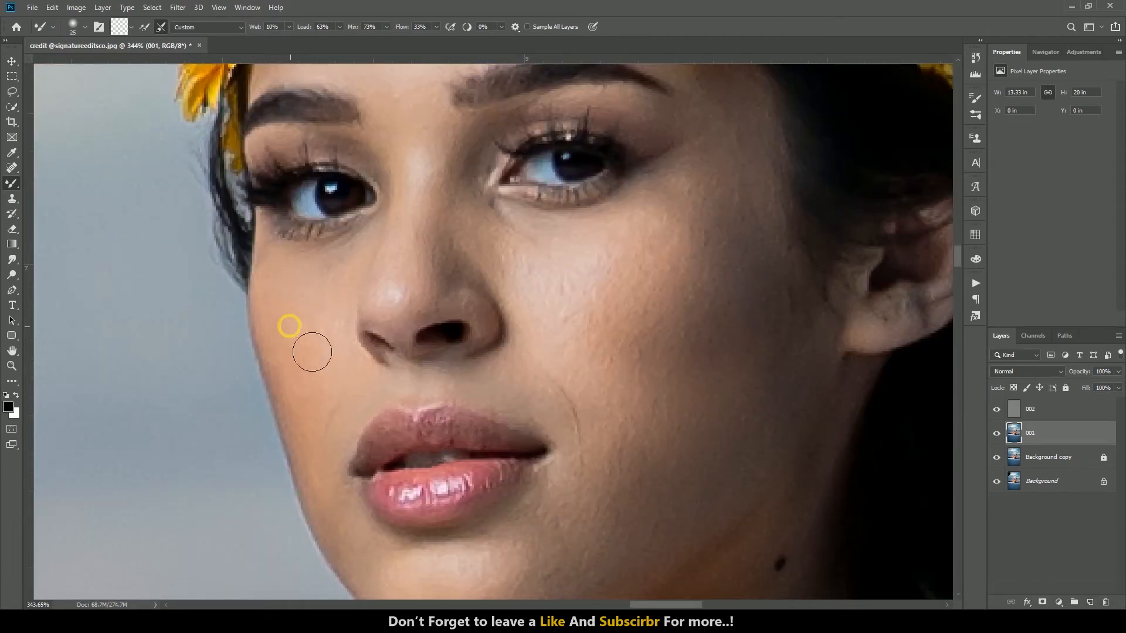
{"action": "scroll", "coordinate": [512, 262], "scroll_direction": "down", "scroll_amount": 1}
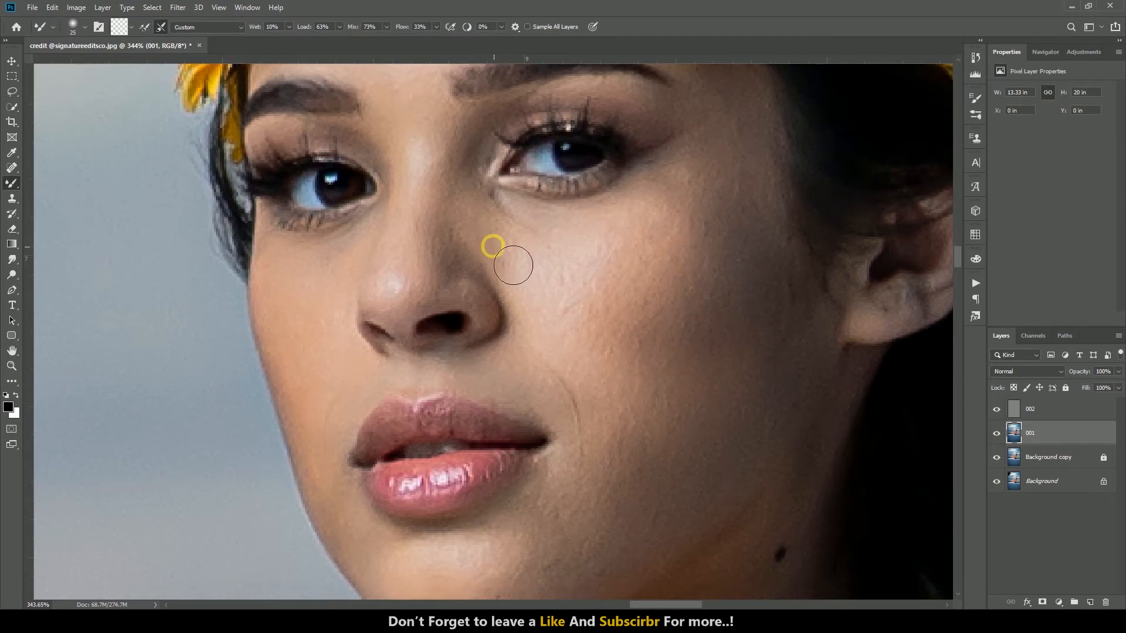
{"action": "key", "text": "bracketleft"}
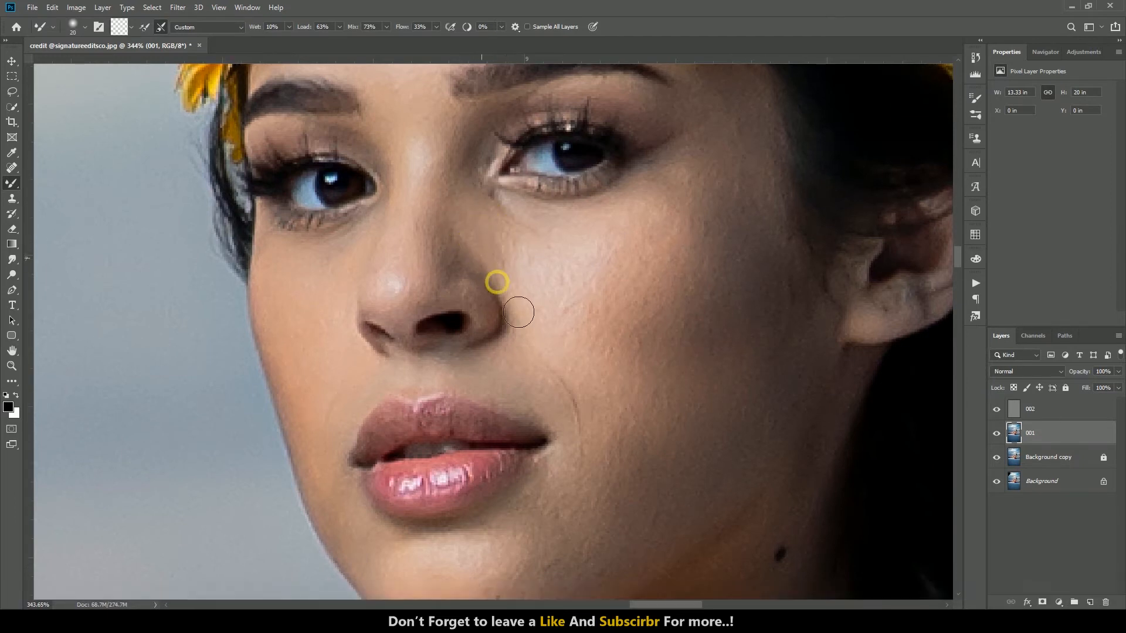
- Smooth the chin and neck on layer 001 using the Mixer Brush at 25 to 35 pixels
{"action": "scroll", "coordinate": [504, 323], "scroll_direction": "down", "scroll_amount": 3}
{"action": "key", "text": "bracketright"}
{"action": "left_click_drag", "start_coordinate": [373, 456], "coordinate": [420, 460]}
{"action": "scroll", "coordinate": [487, 487], "scroll_direction": "down", "scroll_amount": 1}
{"action": "key", "text": "bracketright"}
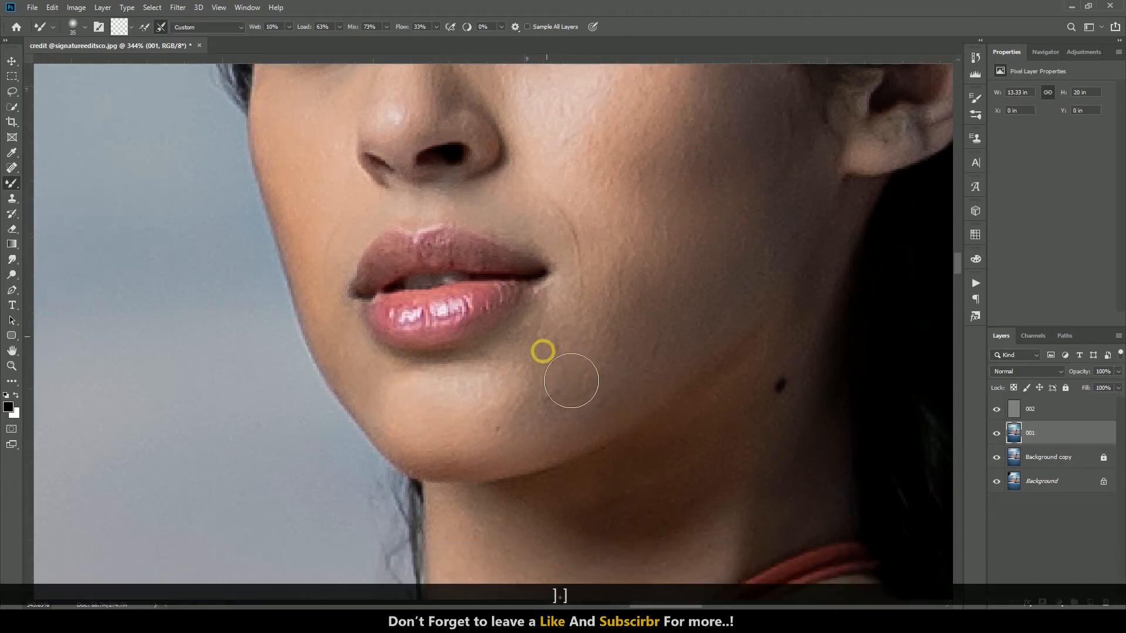
{"action": "scroll", "coordinate": [593, 402], "scroll_direction": "down", "scroll_amount": 4}
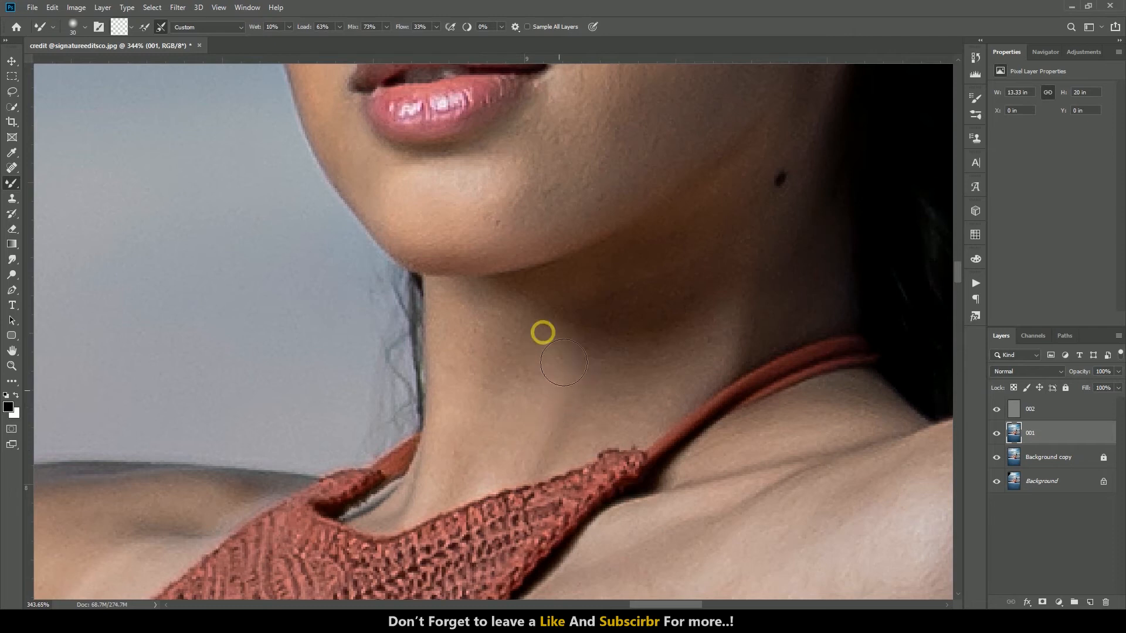
{"action": "key", "text": "bracketleft"}
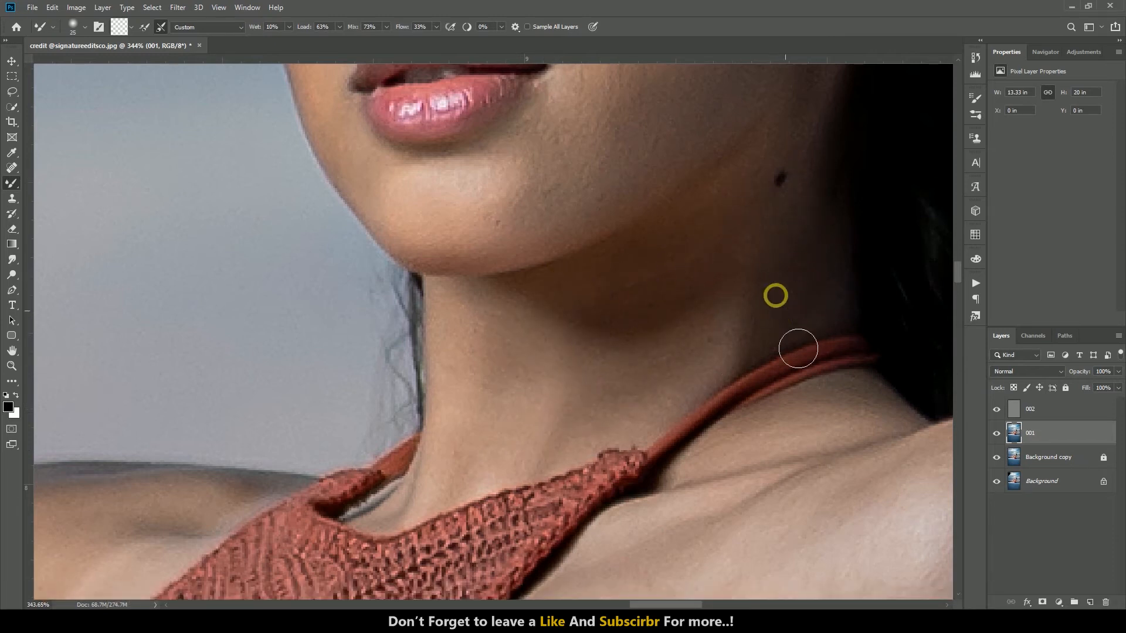
- Smooth the raised forearm on layer 001 using the Mixer Brush at 40 pixels
{"action": "scroll", "coordinate": [891, 269], "scroll_direction": "down", "scroll_amount": 3}
{"action": "scroll", "coordinate": [123, 459], "scroll_direction": "down", "scroll_amount": 2}
{"action": "scroll", "coordinate": [181, 239], "scroll_direction": "up", "scroll_amount": 2}
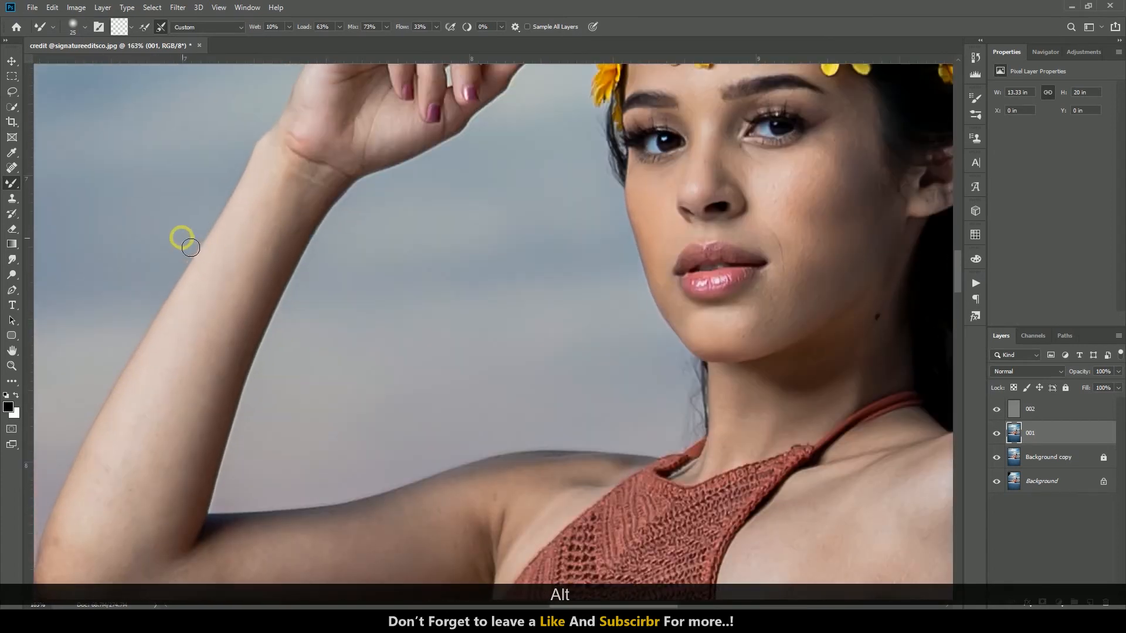
{"action": "scroll", "coordinate": [360, 221], "scroll_direction": "up", "scroll_amount": 3}
{"action": "key", "text": "bracketright"}
{"action": "mouse_move", "coordinate": [324, 213]}
{"action": "left_mouse_down"}
{"action": "mouse_move", "coordinate": [301, 233]}
{"action": "mouse_move", "coordinate": [353, 254]}
{"action": "mouse_move", "coordinate": [400, 225]}
{"action": "mouse_move", "coordinate": [322, 320]}
{"action": "left_mouse_up"}
{"action": "scroll", "coordinate": [332, 349], "scroll_direction": "down", "scroll_amount": 2}
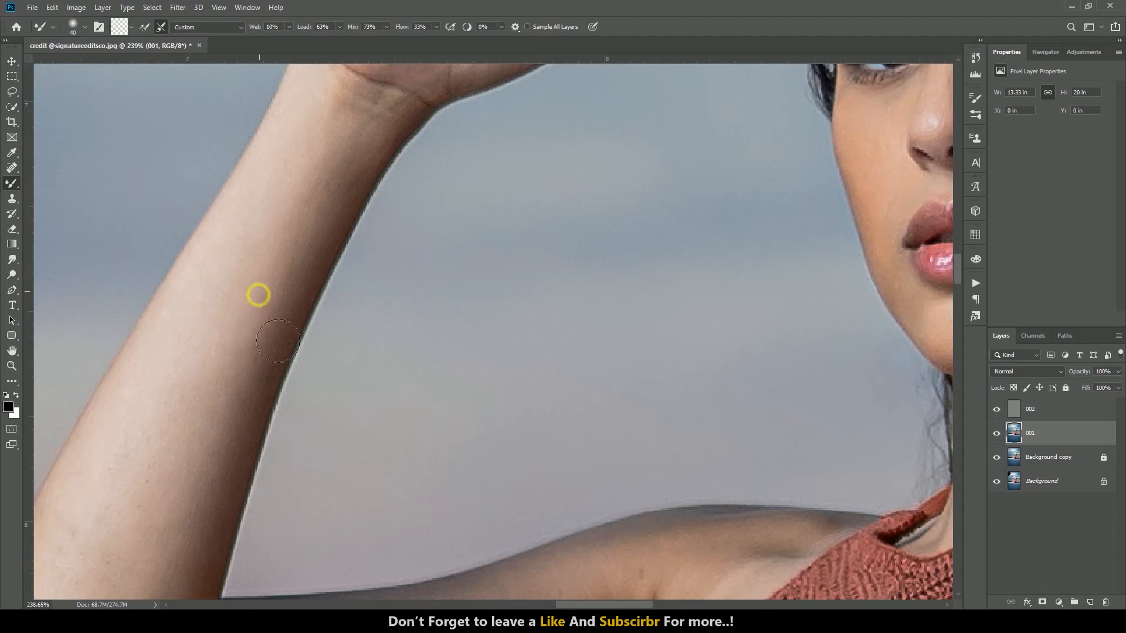
- Smooth the elbow and upper arm of the raised arm on layer 001 using the Mixer Brush at 50 to 60 pixels
{"action": "scroll", "coordinate": [237, 464], "scroll_direction": "down", "scroll_amount": 4}
{"action": "scroll", "coordinate": [395, 335], "scroll_direction": "up", "scroll_amount": 3}
{"action": "key", "text": "bracketright"}
{"action": "key", "text": "bracketright"}
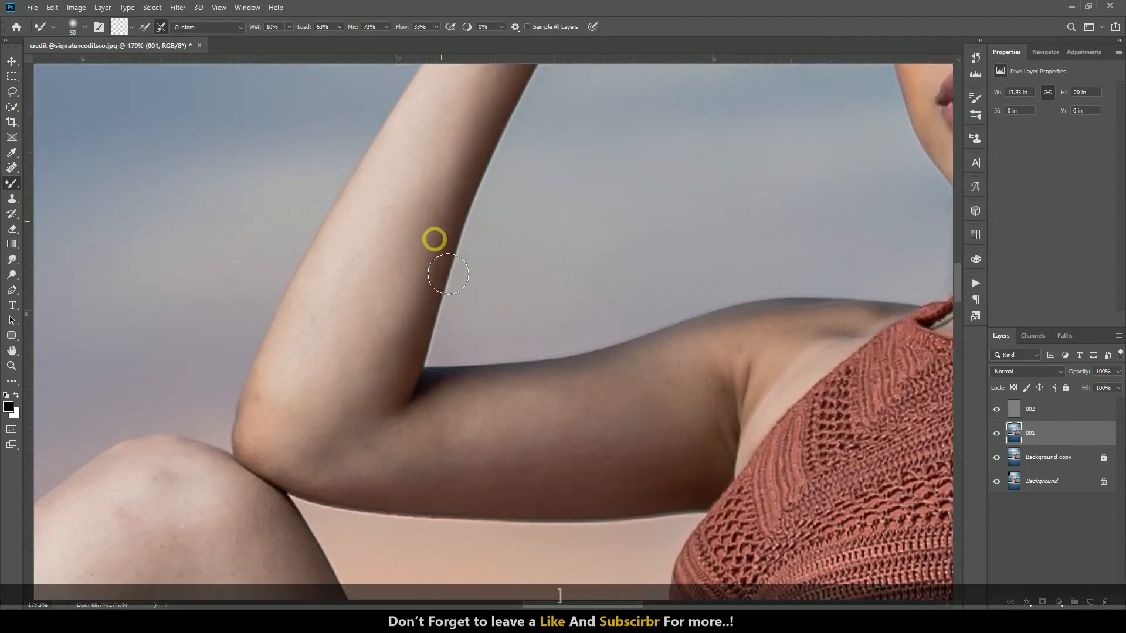
{"action": "scroll", "coordinate": [328, 364], "scroll_direction": "down", "scroll_amount": 2}
{"action": "mouse_move", "coordinate": [355, 373]}
{"action": "left_mouse_down"}
{"action": "mouse_move", "coordinate": [656, 329]}
{"action": "mouse_move", "coordinate": [686, 312]}
{"action": "left_mouse_up"}
{"action": "mouse_move", "coordinate": [614, 367]}
{"action": "left_mouse_down"}
{"action": "mouse_move", "coordinate": [526, 400]}
{"action": "mouse_move", "coordinate": [421, 393]}
{"action": "mouse_move", "coordinate": [402, 419]}
{"action": "mouse_move", "coordinate": [344, 413]}
{"action": "mouse_move", "coordinate": [595, 437]}
{"action": "mouse_move", "coordinate": [713, 393]}
{"action": "left_mouse_up"}
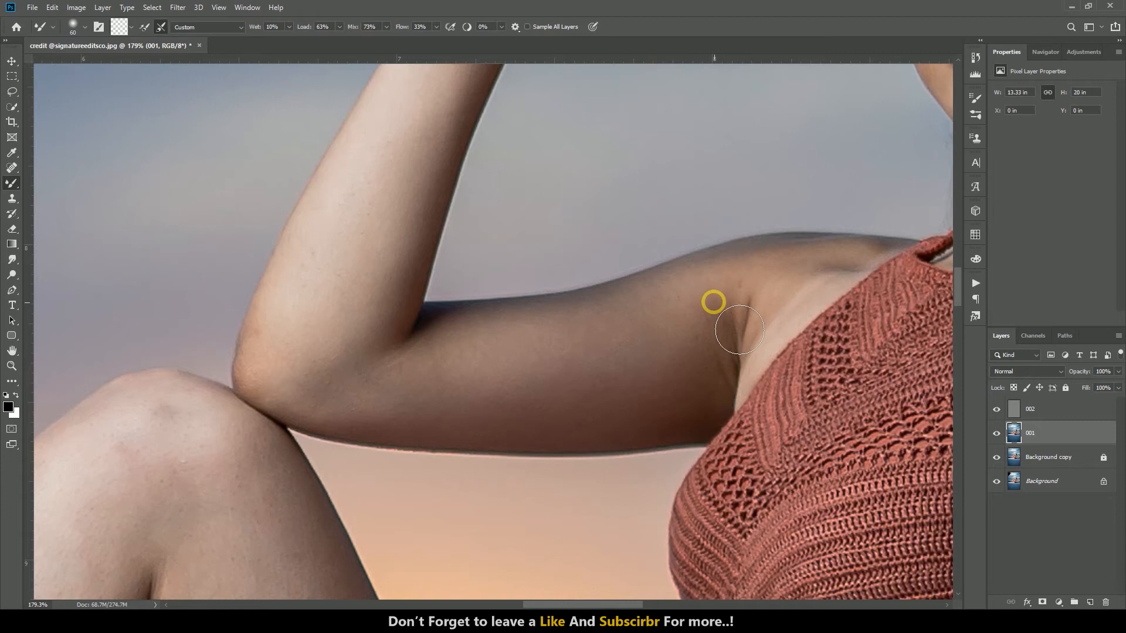
- Smooth the skin around the raised arm's shoulder and underarm on layer 001 using the Mixer Brush at 40 pixels
{"action": "scroll", "coordinate": [727, 316], "scroll_direction": "up", "scroll_amount": 2}
{"action": "key", "text": "bracketleft"}
{"action": "key", "text": "bracketleft"}
{"action": "key", "text": "bracketleft"}
{"action": "mouse_move", "coordinate": [855, 358]}
{"action": "left_mouse_down"}
{"action": "mouse_move", "coordinate": [766, 436]}
{"action": "mouse_move", "coordinate": [862, 348]}
{"action": "mouse_move", "coordinate": [688, 370]}
{"action": "mouse_move", "coordinate": [684, 416]}
{"action": "left_mouse_up"}
- Smooth the thigh and knee of the bent leg on layer 001 using the Mixer Brush at 80 pixels
{"action": "scroll", "coordinate": [617, 405], "scroll_direction": "down", "scroll_amount": 2}
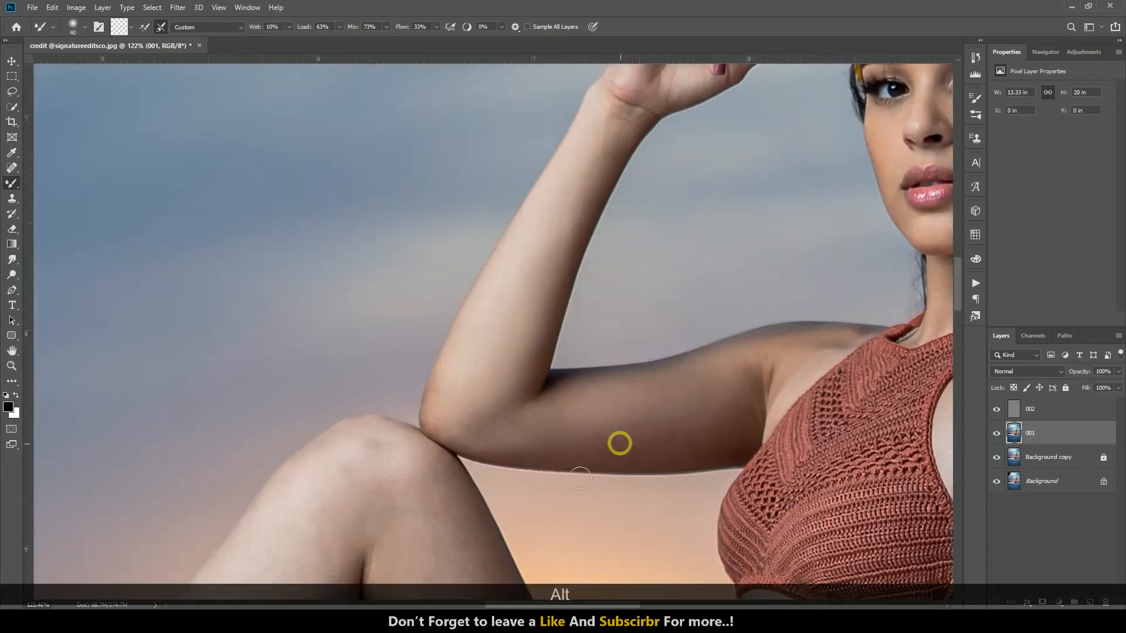
{"action": "scroll", "coordinate": [618, 446], "scroll_direction": "down", "scroll_amount": 6}
{"action": "scroll", "coordinate": [489, 397], "scroll_direction": "down", "scroll_amount": 1}
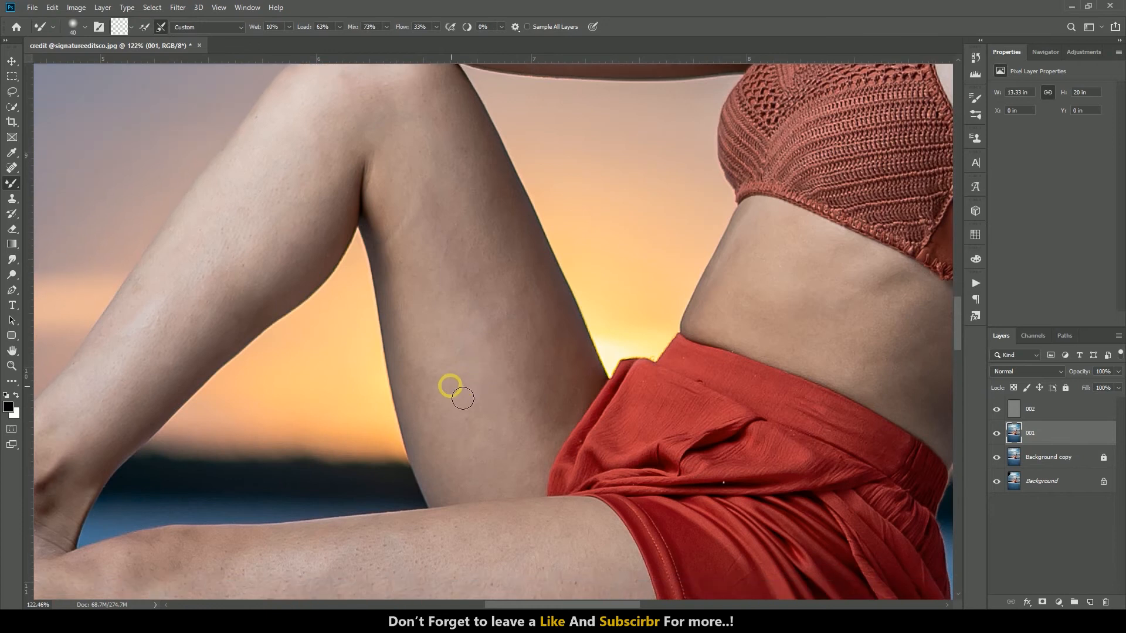
{"action": "key", "text": "bracketright"}
{"action": "key", "text": "bracketright"}
{"action": "key", "text": "bracketright"}
{"action": "key", "text": "bracketright"}
{"action": "mouse_move", "coordinate": [496, 287]}
{"action": "left_mouse_down"}
{"action": "mouse_move", "coordinate": [510, 322]}
{"action": "mouse_move", "coordinate": [455, 397]}
{"action": "mouse_move", "coordinate": [435, 394]}
{"action": "mouse_move", "coordinate": [414, 263]}
{"action": "mouse_move", "coordinate": [452, 475]}
{"action": "mouse_move", "coordinate": [531, 478]}
{"action": "mouse_move", "coordinate": [594, 400]}
{"action": "left_mouse_up"}
{"action": "scroll", "coordinate": [520, 233], "scroll_direction": "up", "scroll_amount": 4}
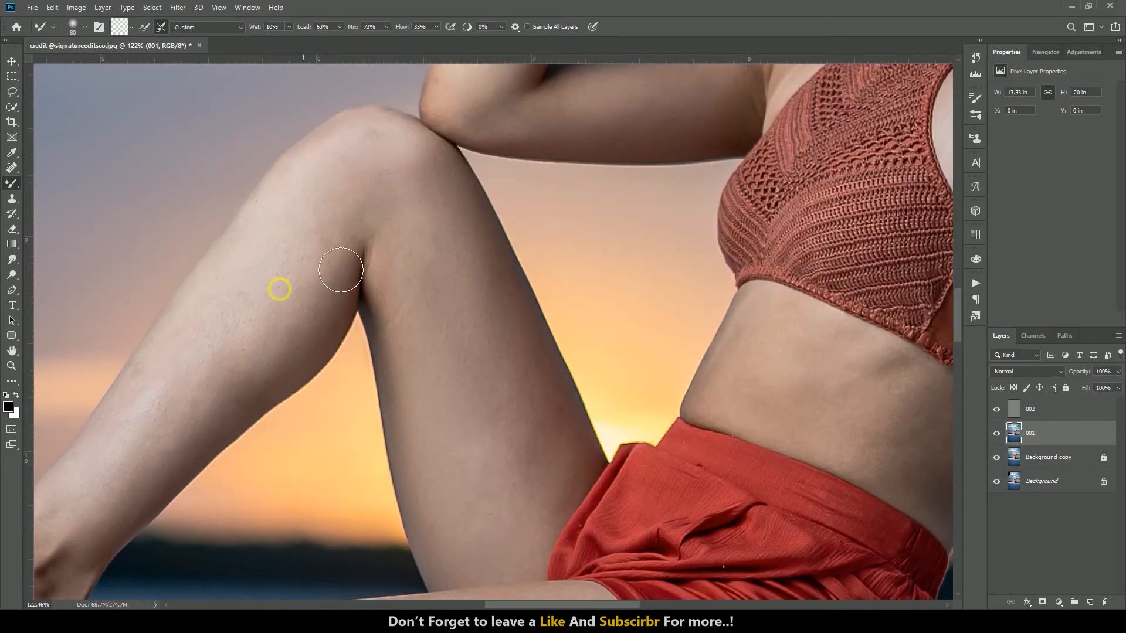
- Smooth the shin and calf of the bent leg on layer 001 using the Mixer Brush at 70 pixels
{"action": "scroll", "coordinate": [469, 329], "scroll_direction": "down", "scroll_amount": 5}
{"action": "scroll", "coordinate": [520, 348], "scroll_direction": "up", "scroll_amount": 1}
{"action": "mouse_move", "coordinate": [591, 237]}
{"action": "left_mouse_down"}
{"action": "mouse_move", "coordinate": [493, 247]}
{"action": "mouse_move", "coordinate": [420, 344]}
{"action": "mouse_move", "coordinate": [533, 306]}
{"action": "left_mouse_up"}
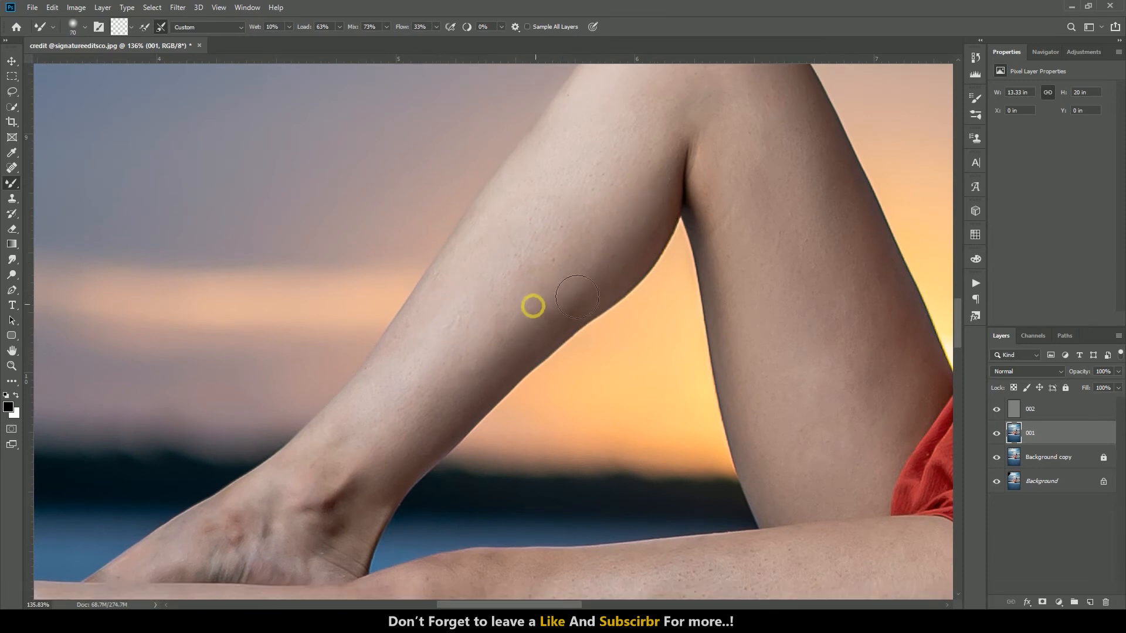
{"action": "scroll", "coordinate": [533, 288], "scroll_direction": "down", "scroll_amount": 3}
{"action": "mouse_move", "coordinate": [535, 266]}
{"action": "left_mouse_down"}
{"action": "mouse_move", "coordinate": [344, 346]}
{"action": "mouse_move", "coordinate": [436, 322]}
{"action": "left_mouse_up"}
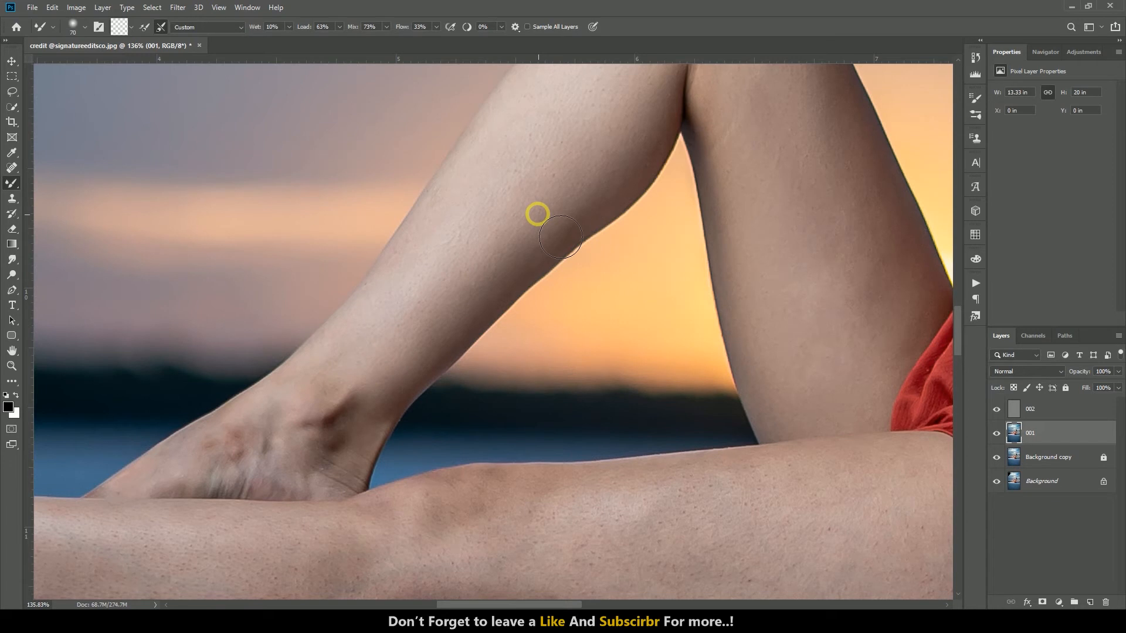
- Smooth the ankle and foot of the bent leg on layer 001 using a smaller Mixer Brush
{"action": "scroll", "coordinate": [212, 469], "scroll_direction": "up", "scroll_amount": 2}
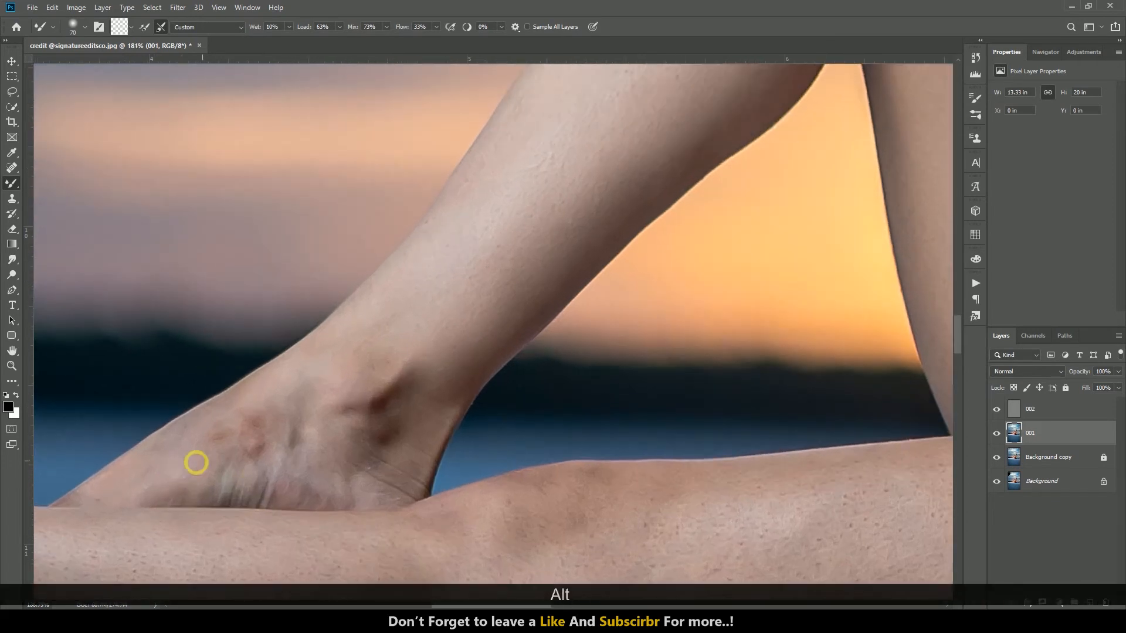
{"action": "key", "text": "bracketleft"}
{"action": "key", "text": "bracketleft"}
{"action": "mouse_move", "coordinate": [167, 432]}
{"action": "left_mouse_down"}
{"action": "mouse_move", "coordinate": [268, 396]}
{"action": "mouse_move", "coordinate": [275, 371]}
{"action": "mouse_move", "coordinate": [338, 395]}
{"action": "mouse_move", "coordinate": [302, 397]}
{"action": "mouse_move", "coordinate": [281, 421]}
{"action": "mouse_move", "coordinate": [232, 440]}
{"action": "mouse_move", "coordinate": [392, 436]}
{"action": "mouse_move", "coordinate": [444, 396]}
{"action": "left_mouse_up"}
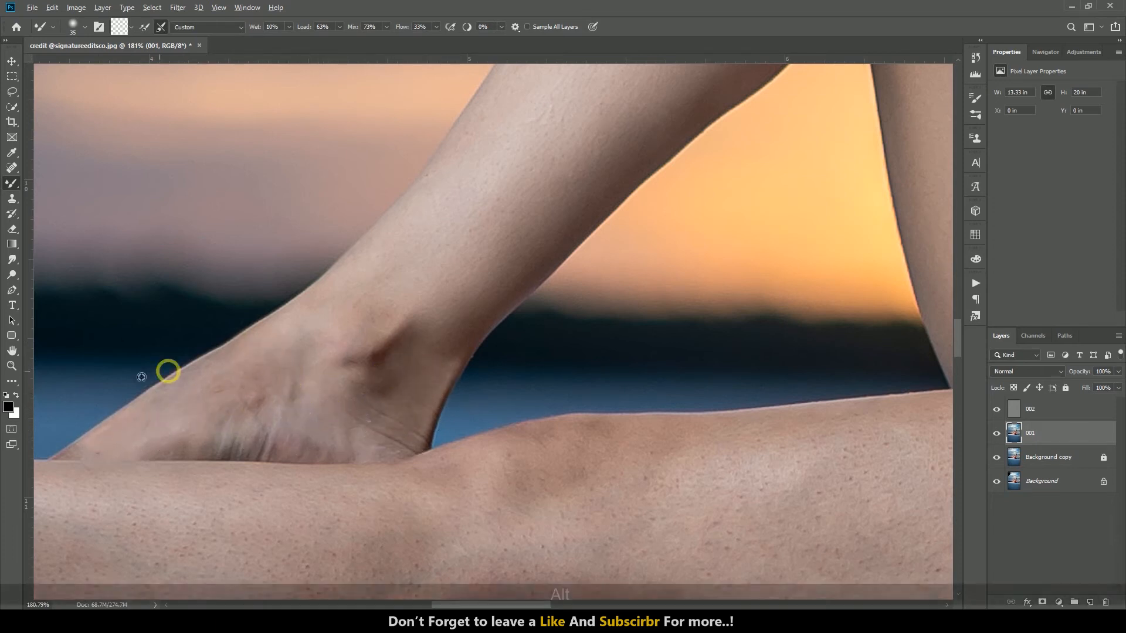
- Enlarge the Mixer Brush to 60 pixels and smooth the abdomen and waist on layer 001
{"action": "scroll", "coordinate": [181, 381], "scroll_direction": "down", "scroll_amount": 3}
{"action": "scroll", "coordinate": [569, 335], "scroll_direction": "up", "scroll_amount": 3}
{"action": "key", "text": "bracketright"}
{"action": "key", "text": "bracketright"}
{"action": "mouse_move", "coordinate": [566, 304]}
{"action": "left_mouse_down"}
{"action": "mouse_move", "coordinate": [628, 294]}
{"action": "mouse_move", "coordinate": [678, 229]}
{"action": "mouse_move", "coordinate": [771, 264]}
{"action": "mouse_move", "coordinate": [774, 290]}
{"action": "mouse_move", "coordinate": [740, 288]}
{"action": "mouse_move", "coordinate": [728, 331]}
{"action": "mouse_move", "coordinate": [658, 360]}
{"action": "mouse_move", "coordinate": [688, 386]}
{"action": "mouse_move", "coordinate": [810, 344]}
{"action": "mouse_move", "coordinate": [837, 324]}
{"action": "mouse_move", "coordinate": [822, 293]}
{"action": "mouse_move", "coordinate": [791, 395]}
{"action": "mouse_move", "coordinate": [751, 403]}
{"action": "mouse_move", "coordinate": [876, 374]}
{"action": "mouse_move", "coordinate": [822, 450]}
{"action": "mouse_move", "coordinate": [725, 406]}
{"action": "left_mouse_up"}
- Smooth the shoulder and upper arm of the supporting arm on layer 001 using the Mixer Brush at 70 to 90 pixels
{"action": "scroll", "coordinate": [229, 314], "scroll_direction": "down", "scroll_amount": 4}
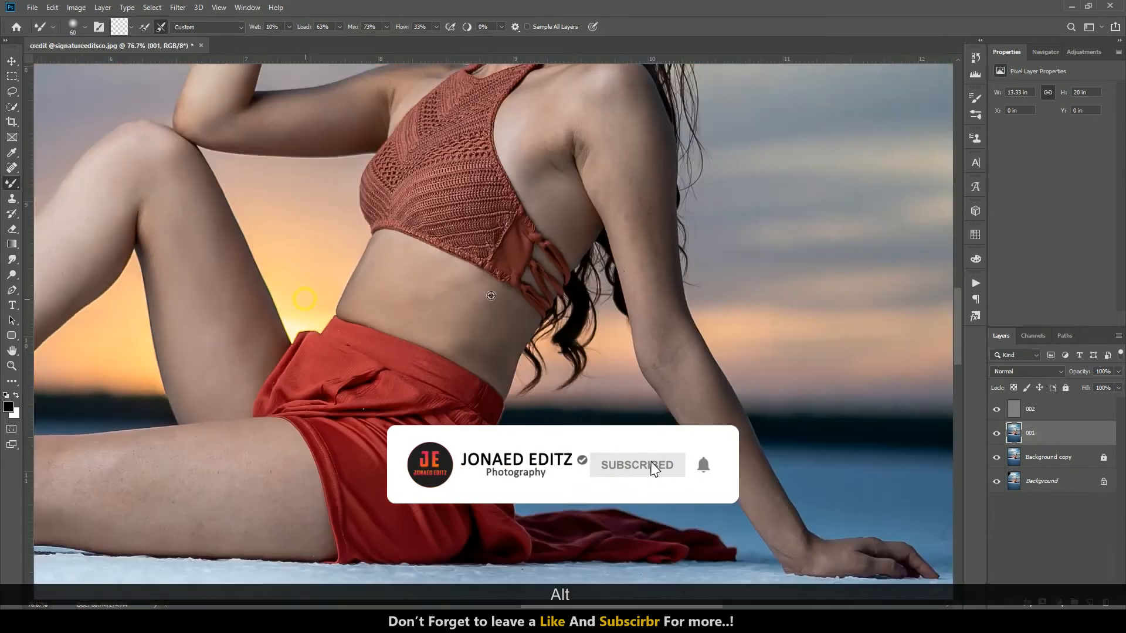
{"action": "scroll", "coordinate": [491, 295], "scroll_direction": "up", "scroll_amount": 5}
{"action": "key", "text": "bracketright"}
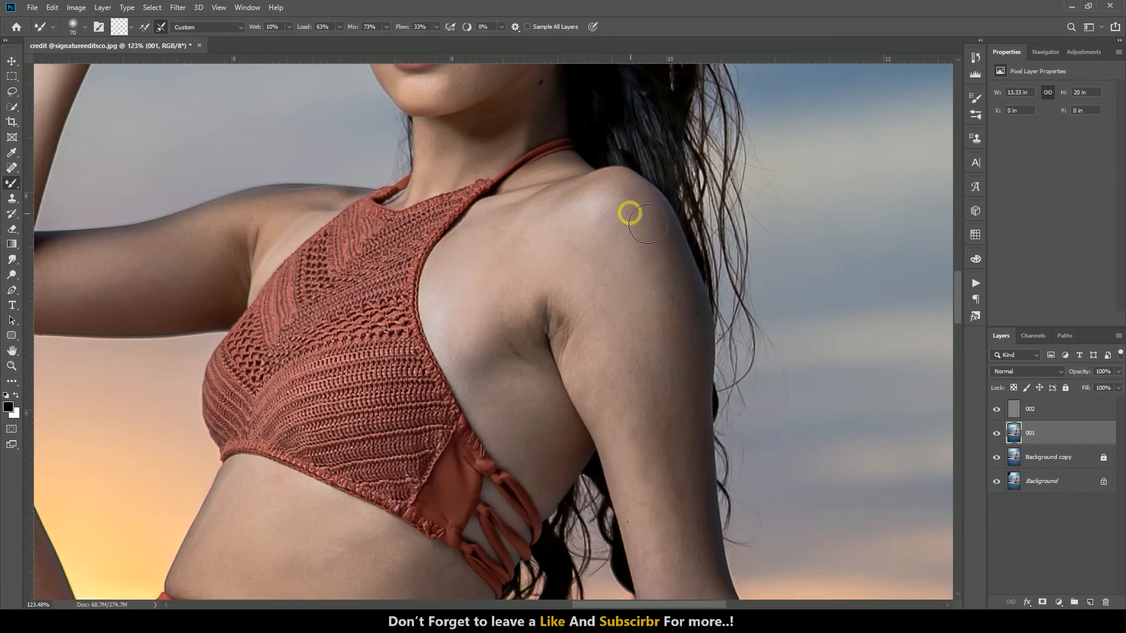
{"action": "scroll", "coordinate": [551, 229], "scroll_direction": "down", "scroll_amount": 3}
{"action": "scroll", "coordinate": [634, 214], "scroll_direction": "down", "scroll_amount": 2}
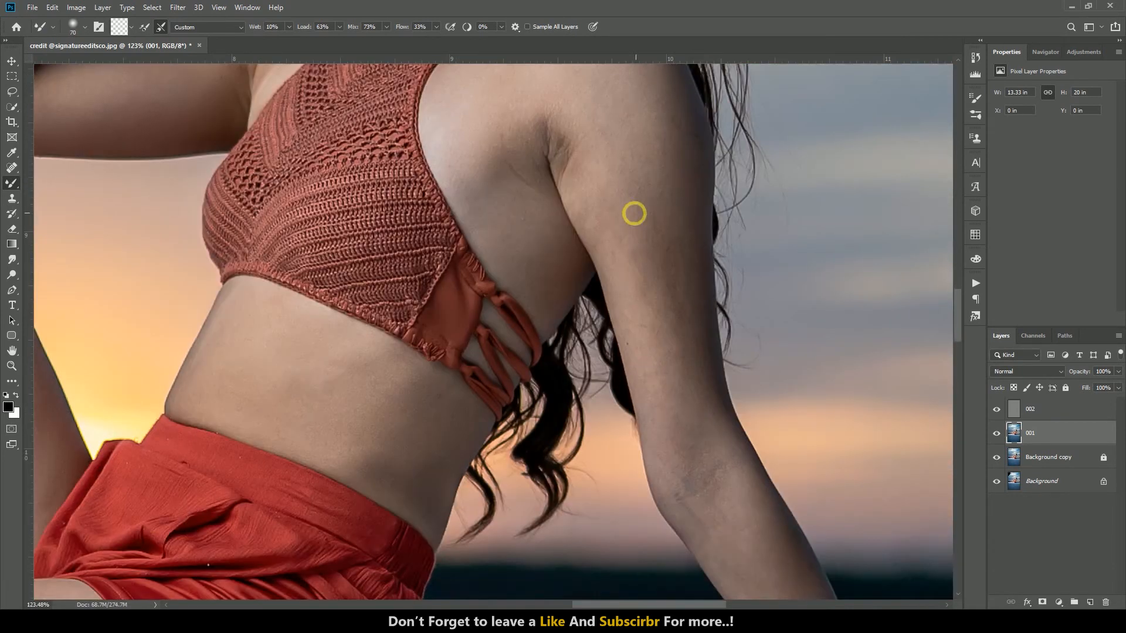
{"action": "scroll", "coordinate": [634, 213], "scroll_direction": "up", "scroll_amount": 1}
{"action": "key", "text": "bracketright"}
{"action": "key", "text": "bracketright"}
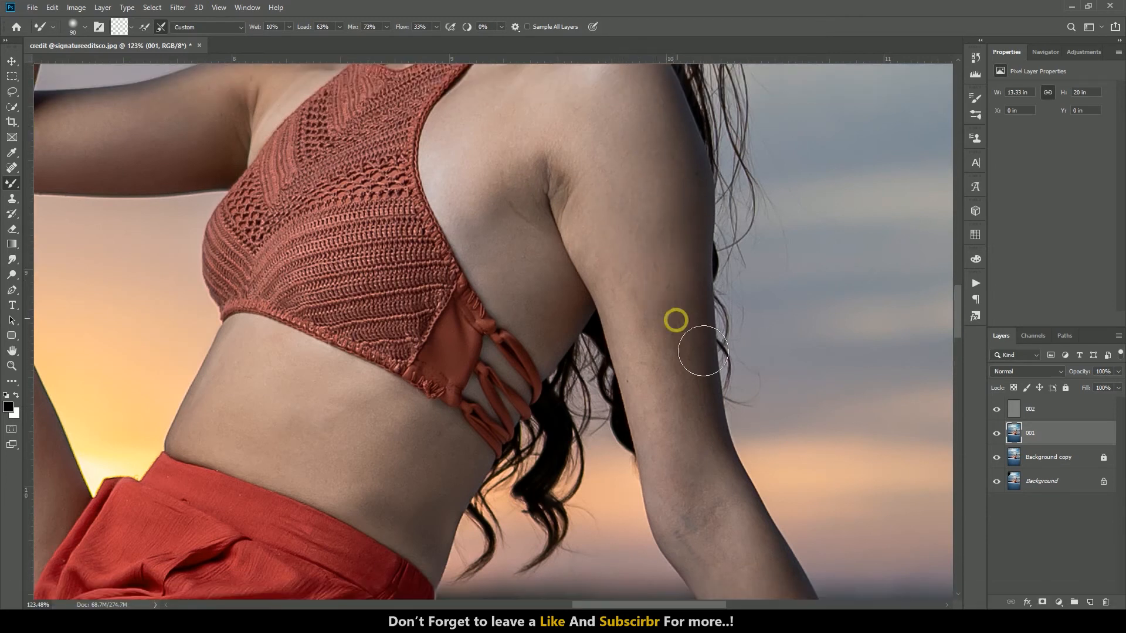
- Smooth the elbow, forearm and wrist of the supporting arm on layer 001 using the Mixer Brush at 70 pixels
{"action": "scroll", "coordinate": [553, 297], "scroll_direction": "down", "scroll_amount": 5}
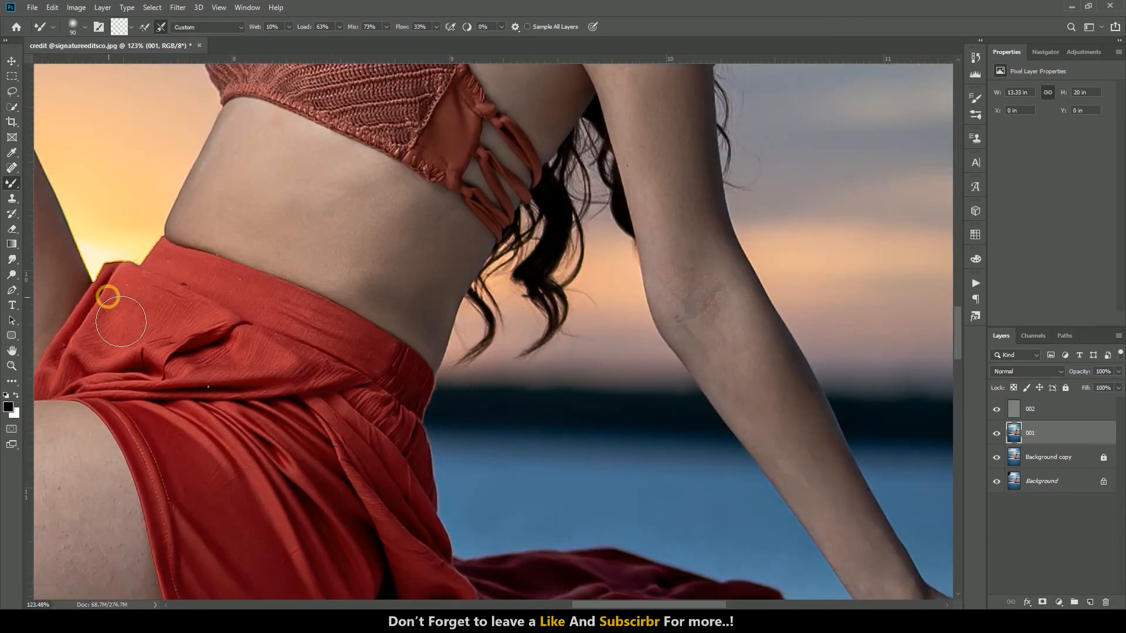
{"action": "scroll", "coordinate": [548, 372], "scroll_direction": "down", "scroll_amount": 2, "text": "alt"}
{"action": "scroll", "coordinate": [596, 315], "scroll_direction": "up", "scroll_amount": 1}
{"action": "key", "text": "bracketleft"}
{"action": "key", "text": "bracketleft"}
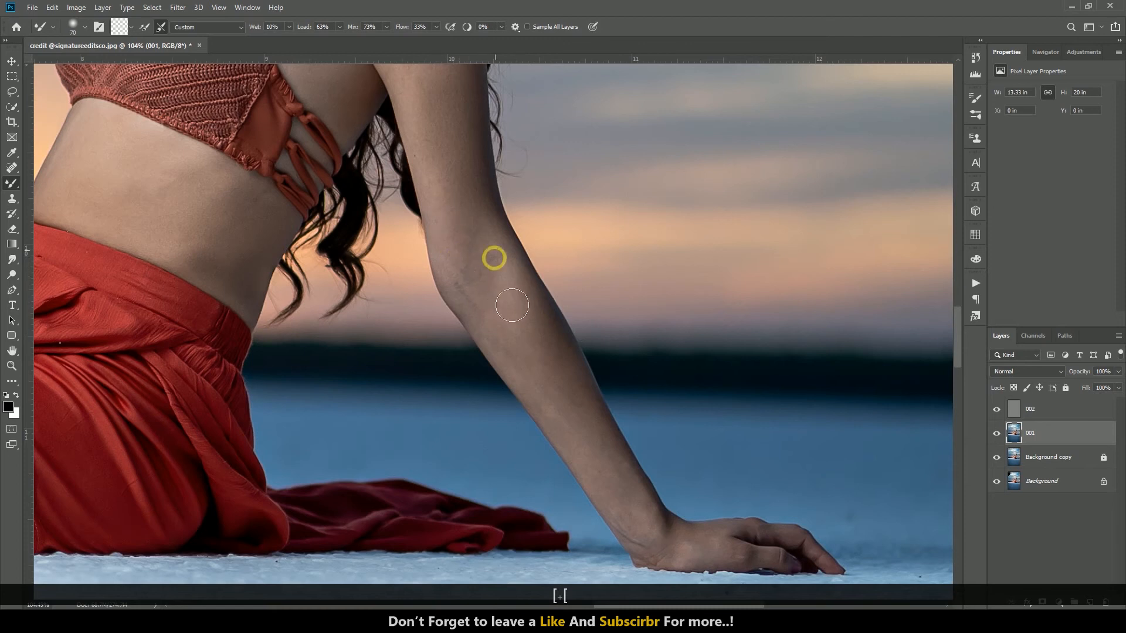
{"action": "scroll", "coordinate": [572, 378], "scroll_direction": "down", "scroll_amount": 1}
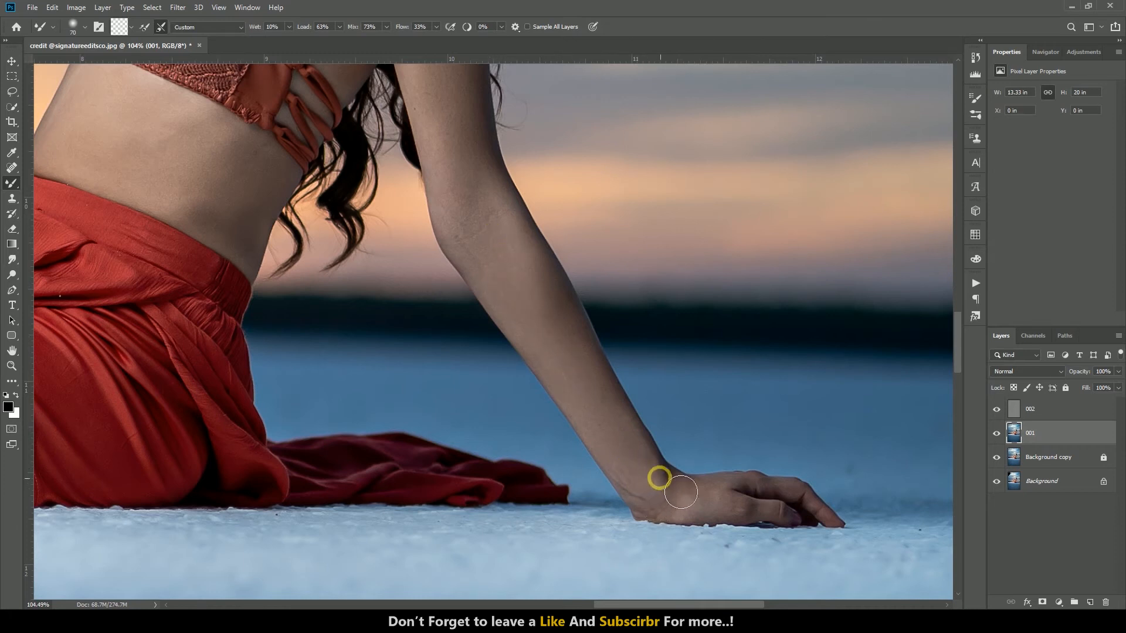
- Smooth the thigh of the extended leg on layer 001 using the Mixer Brush at 70 to 80 pixels
{"action": "scroll", "coordinate": [727, 416], "scroll_direction": "down", "scroll_amount": 7}
{"action": "scroll", "coordinate": [293, 393], "scroll_direction": "up", "scroll_amount": 11}
{"action": "scroll", "coordinate": [522, 370], "scroll_direction": "down", "scroll_amount": 1}
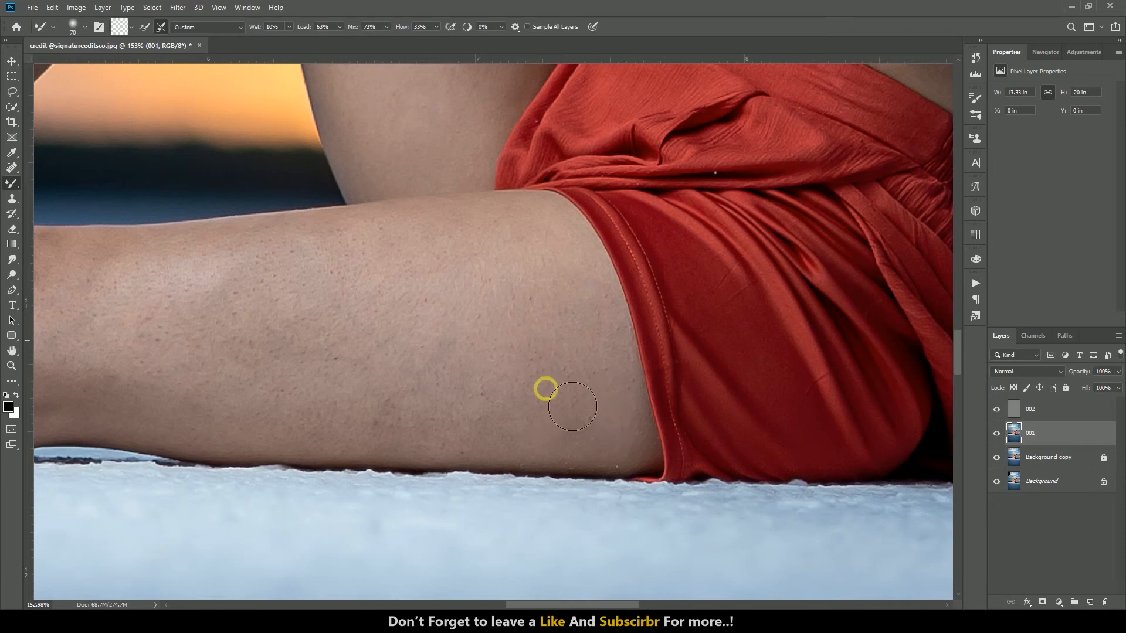
{"action": "scroll", "coordinate": [249, 284], "scroll_direction": "down", "scroll_amount": 3}
{"action": "scroll", "coordinate": [249, 284], "scroll_direction": "up", "scroll_amount": 1}
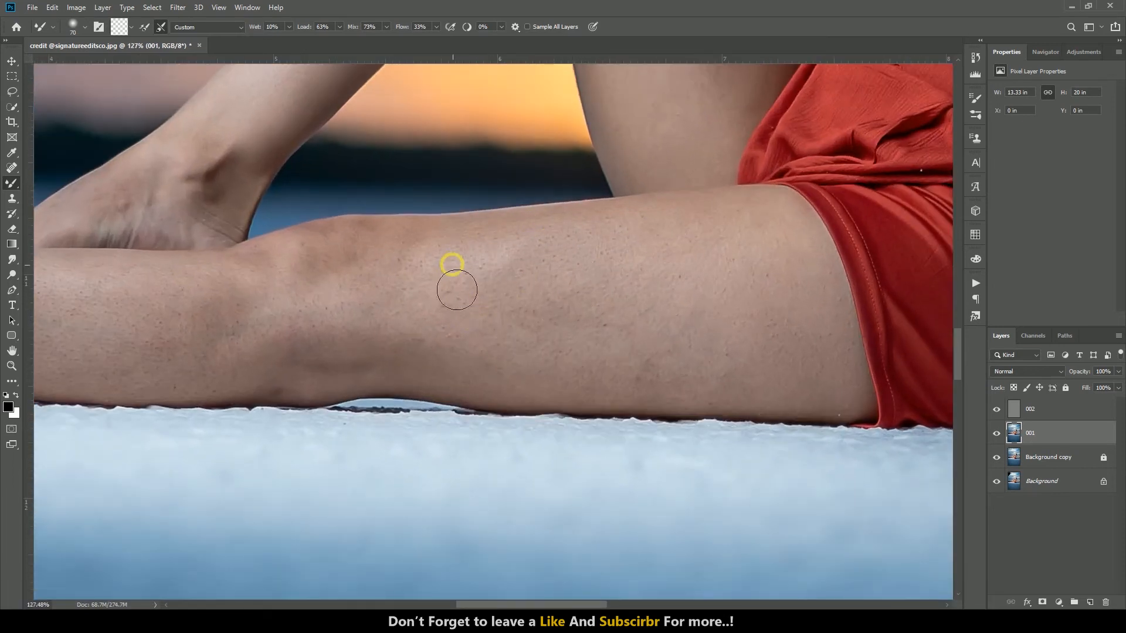
{"action": "scroll", "coordinate": [608, 372], "scroll_direction": "down", "scroll_amount": 1}
{"action": "key", "text": "bracketright"}
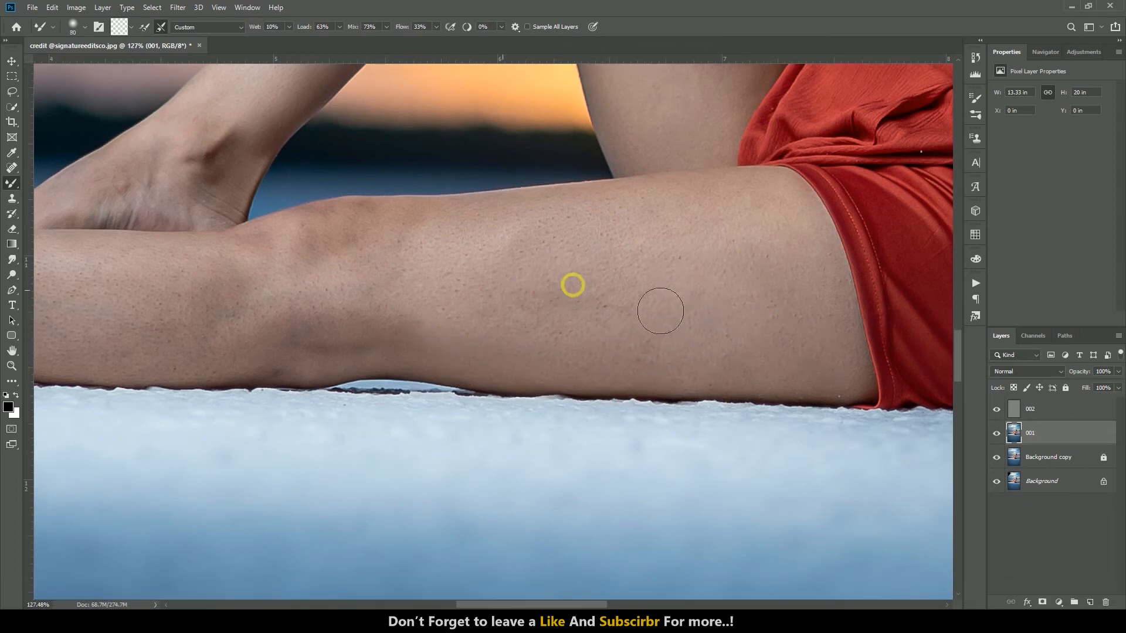
- Smooth the knee area of the extended leg on layer 001 using the Mixer Brush at 70 pixels
{"action": "scroll", "coordinate": [739, 311], "scroll_direction": "down", "scroll_amount": 3}
{"action": "scroll", "coordinate": [495, 307], "scroll_direction": "up", "scroll_amount": 2}
{"action": "key", "text": "bracketleft"}
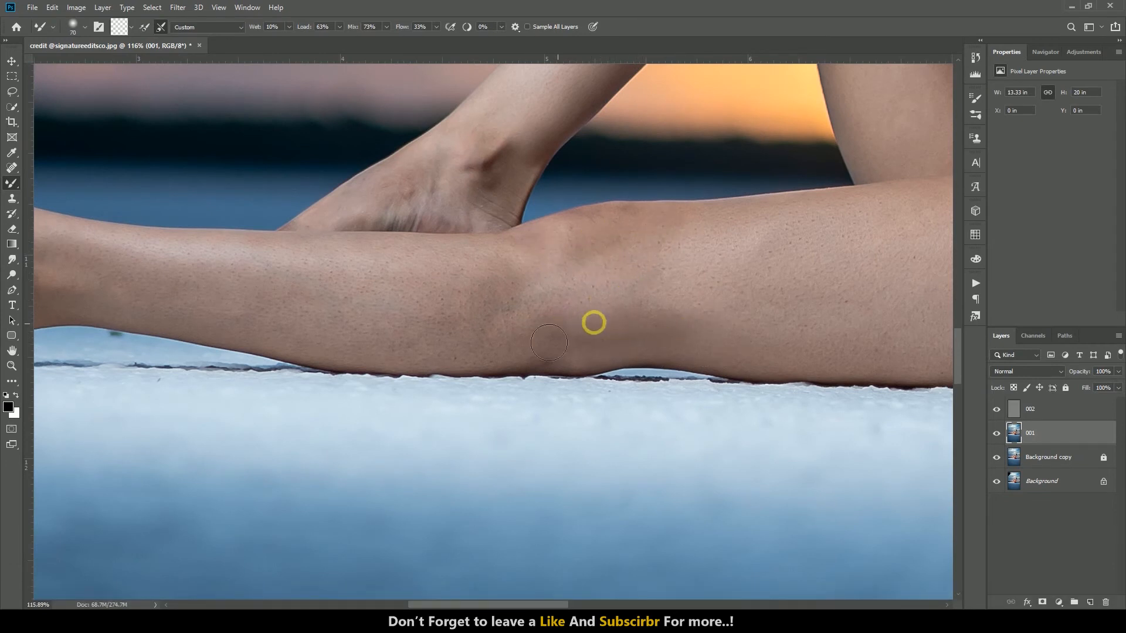
- Smooth the calf and shin of the extended leg on layer 001 using the Mixer Brush at 60 to 70 pixels
{"action": "scroll", "coordinate": [833, 305], "scroll_direction": "down", "scroll_amount": 3}
{"action": "scroll", "coordinate": [675, 300], "scroll_direction": "up", "scroll_amount": 4}
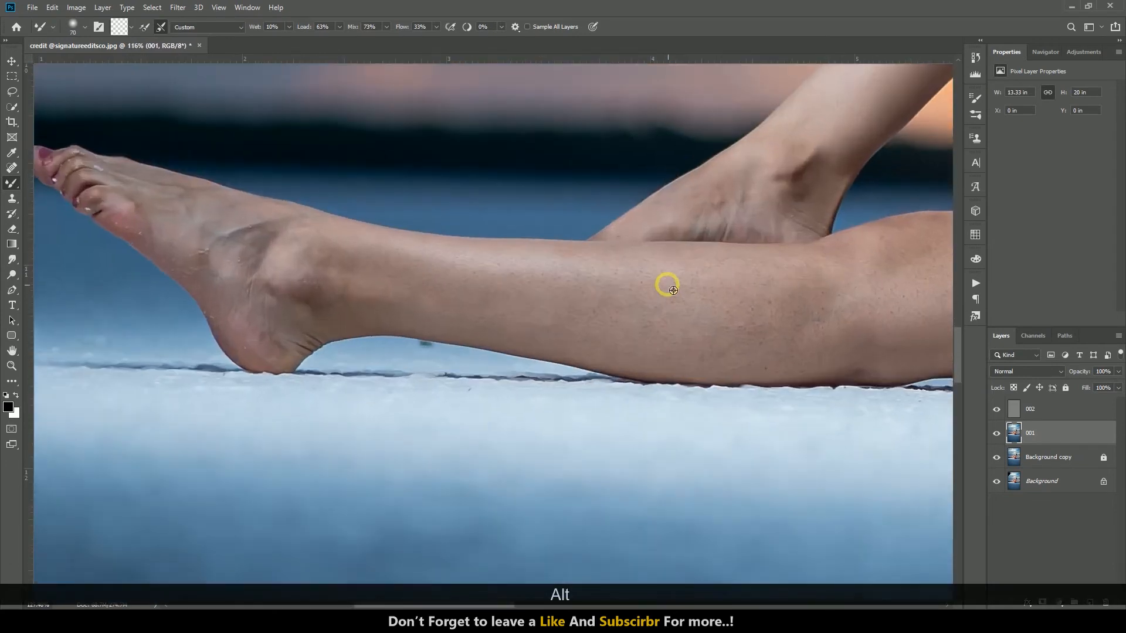
{"action": "key", "text": "bracketleft"}
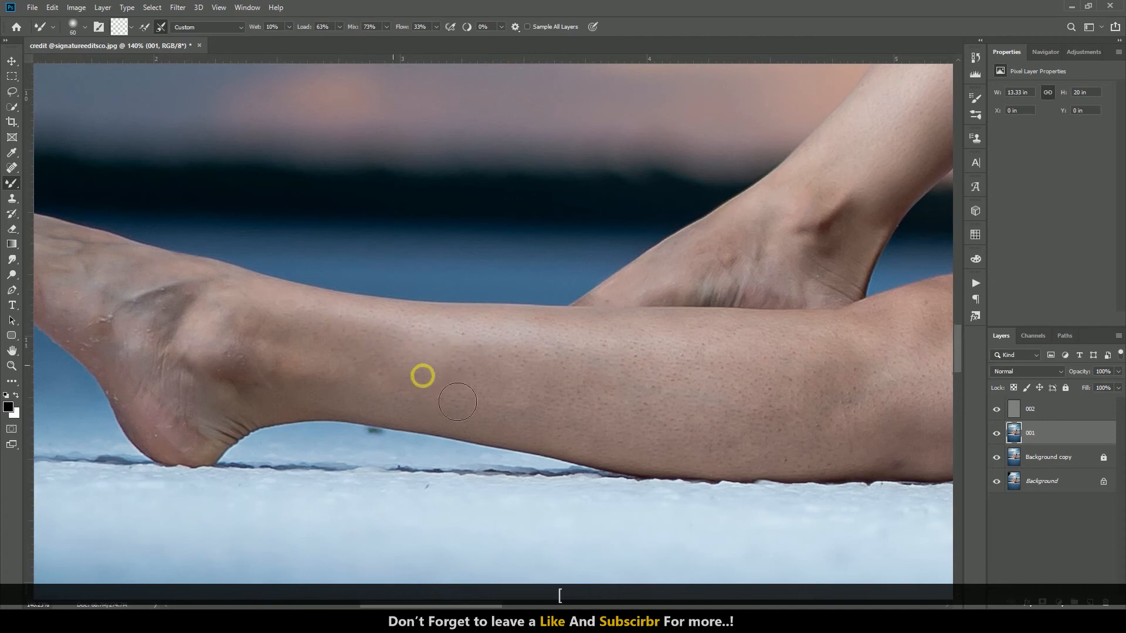
{"action": "key", "text": "bracketright"}
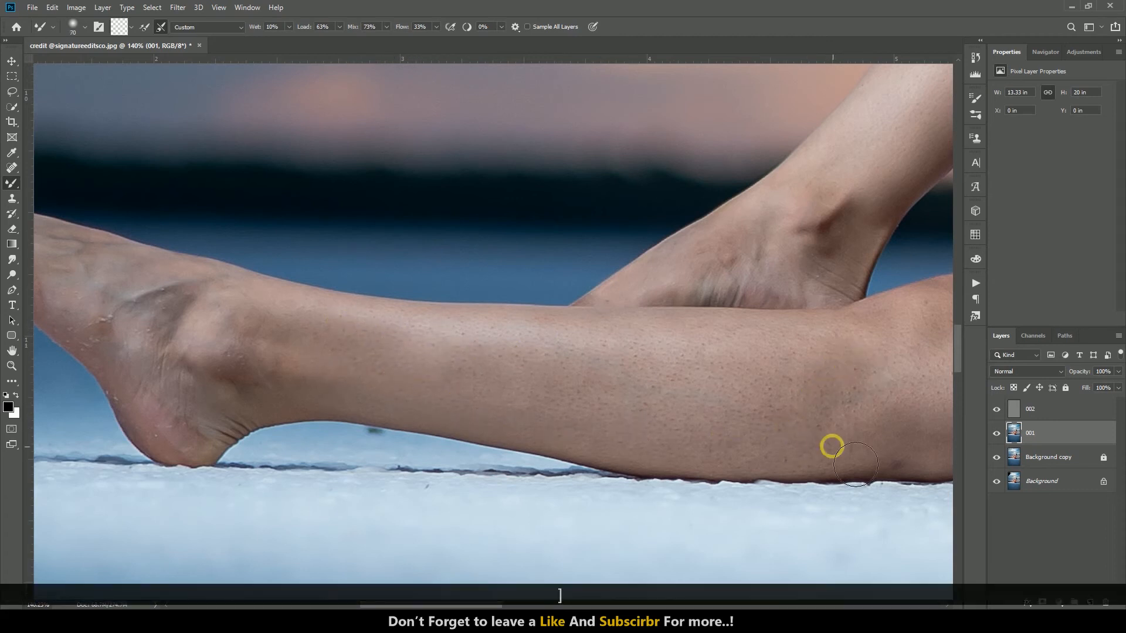
{"action": "left_click_drag", "start_coordinate": [557, 385], "coordinate": [420, 339]}
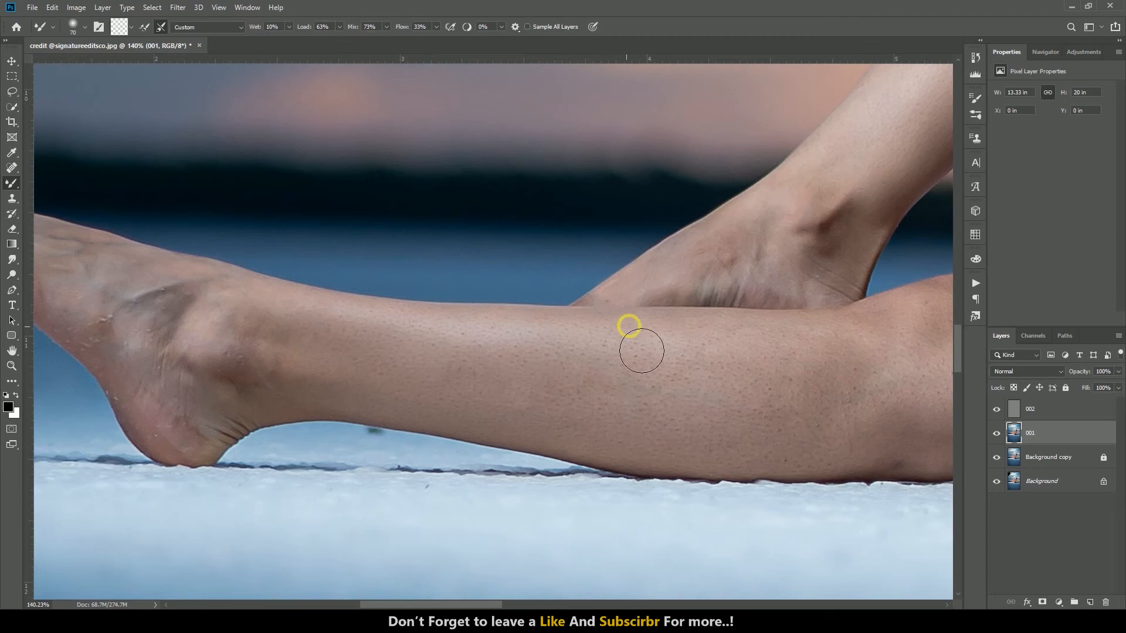
- Switch to the Move tool and merge layer 002 down into layer 001
{"action": "scroll", "coordinate": [488, 393], "scroll_direction": "down", "scroll_amount": 8}
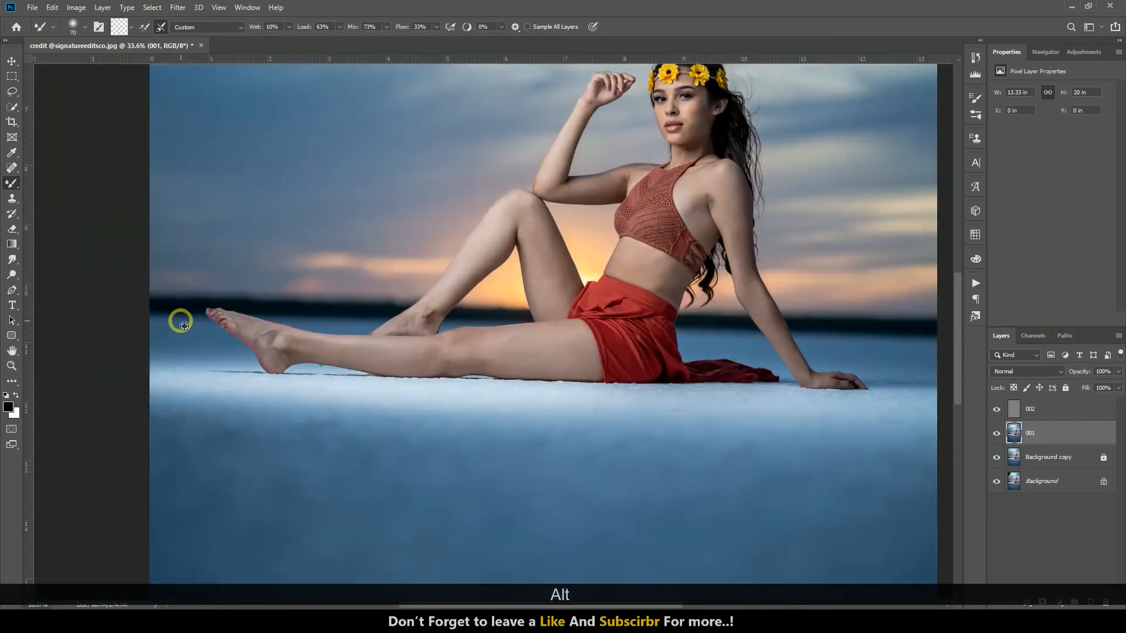
{"action": "scroll", "coordinate": [491, 264], "scroll_direction": "down", "scroll_amount": 2}
{"action": "scroll", "coordinate": [491, 263], "scroll_direction": "up", "scroll_amount": 1}
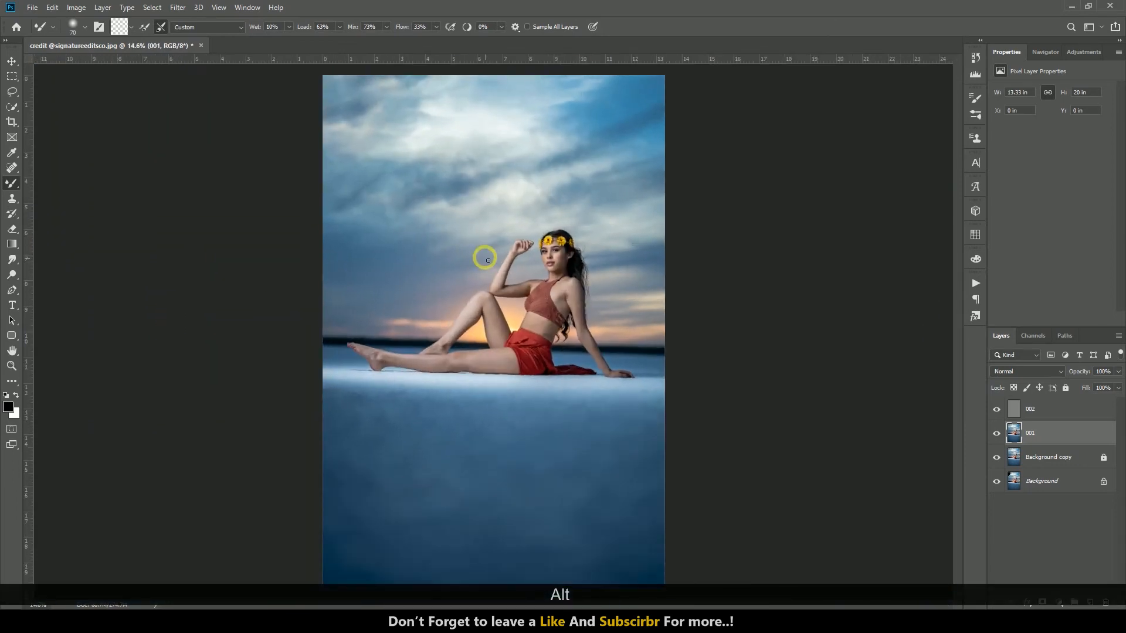
{"action": "key", "text": "v"}
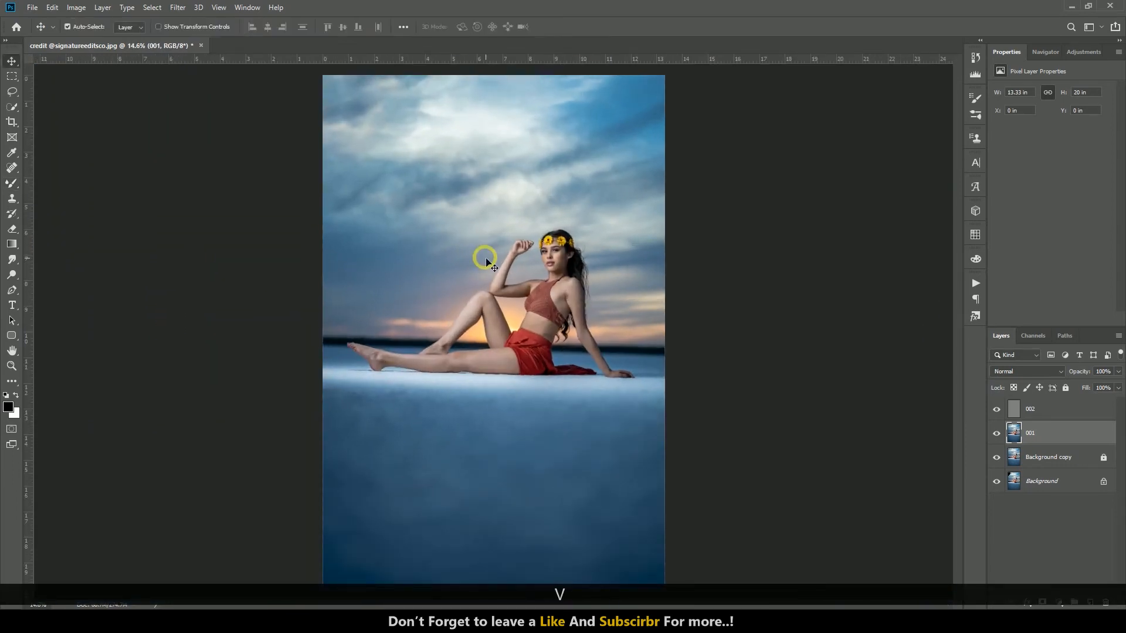
{"action": "left_click", "coordinate": [1071, 417]}
{"action": "right_click", "coordinate": [1071, 415]}
{"action": "left_click", "coordinate": [965, 457]}
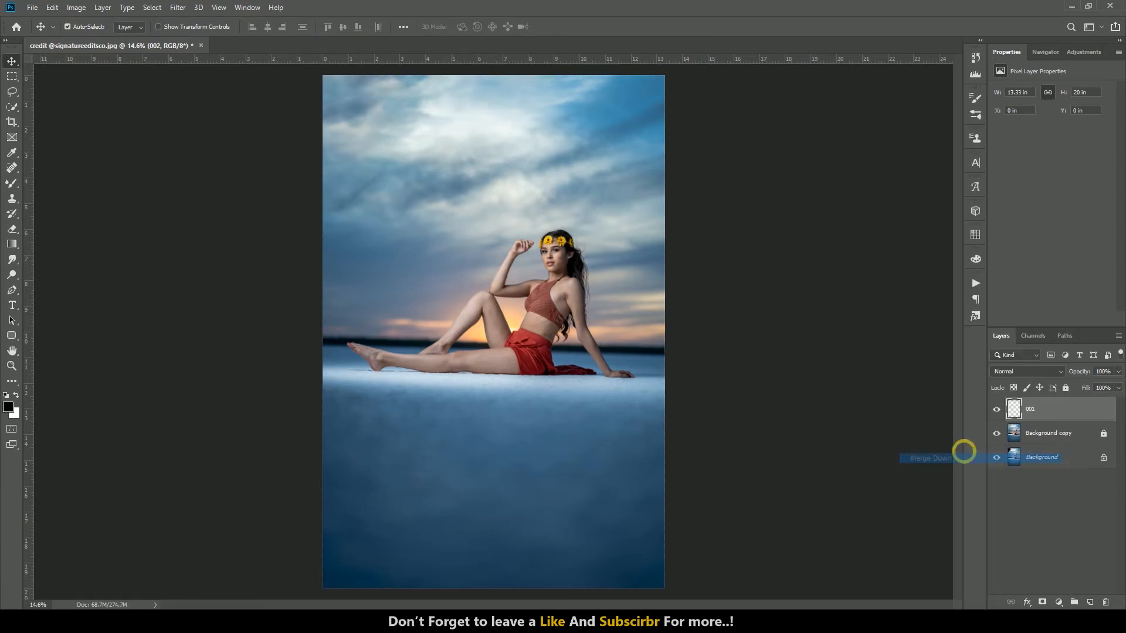
- Compare the retouched portrait with the original by toggling the view of only the Background layer off and on
{"action": "scroll", "coordinate": [539, 267], "scroll_direction": "up", "scroll_amount": 8}
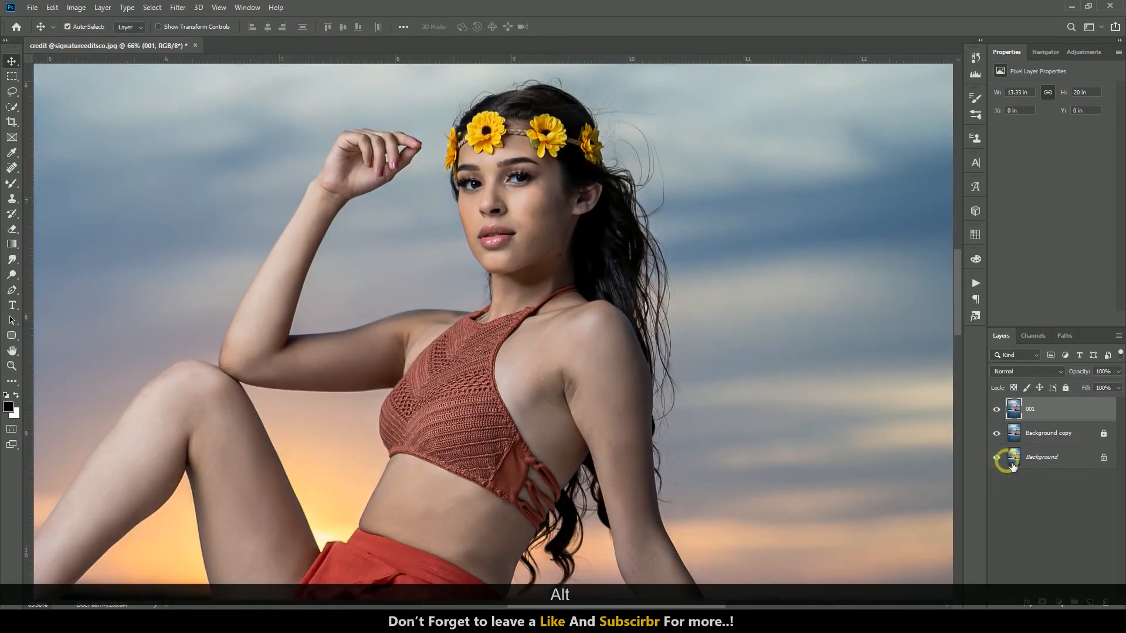
{"action": "left_click", "coordinate": [1003, 462], "text": "alt"}
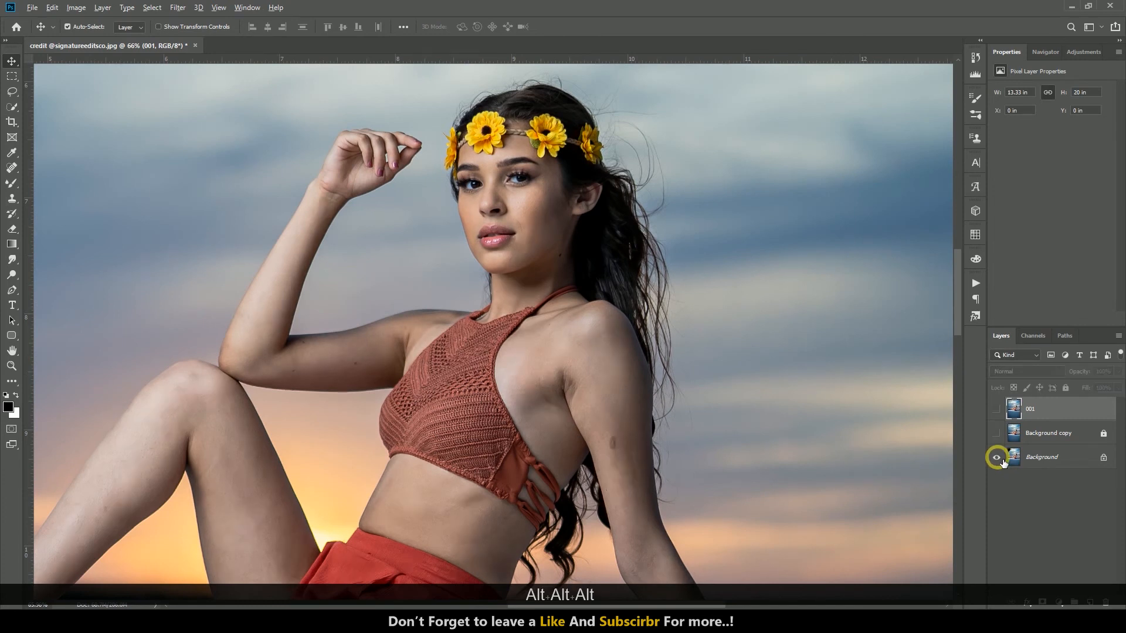
{"action": "left_click", "coordinate": [996, 457], "text": "alt"}
{"action": "left_click", "coordinate": [998, 459], "text": "alt"}
{"action": "left_click", "coordinate": [999, 460], "text": "alt"}
{"action": "scroll", "coordinate": [706, 356], "scroll_direction": "down", "scroll_amount": 6}
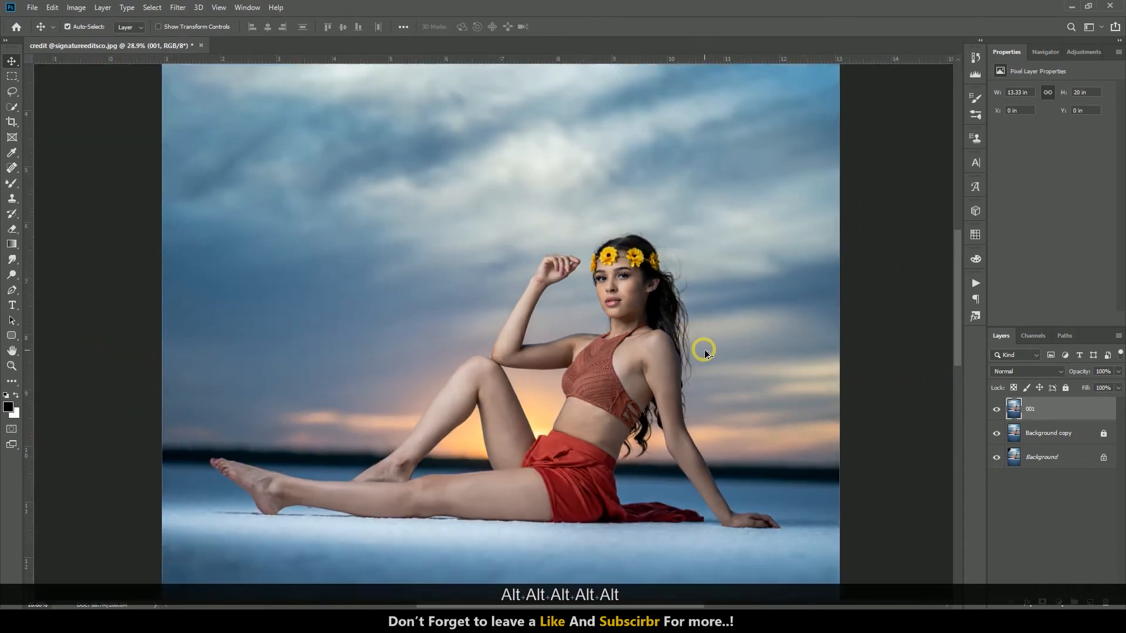
{"action": "scroll", "coordinate": [570, 352], "scroll_direction": "down", "scroll_amount": 2}
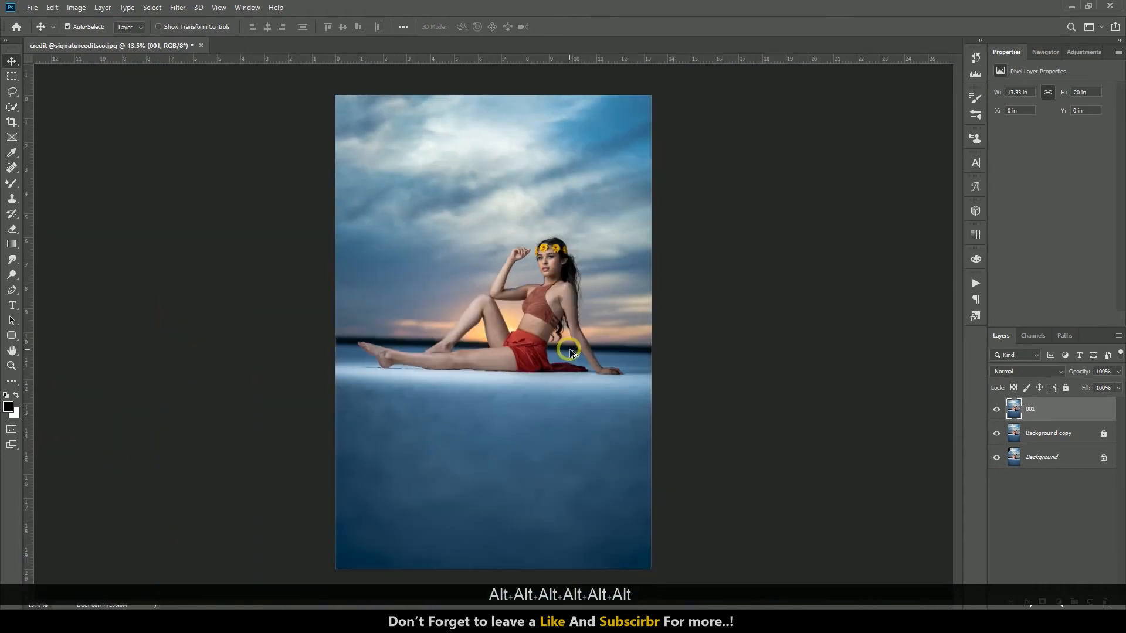
- Open the SkinFiner filter on the merged layer 001 and set the smoothing amount to 27
{"action": "left_click", "coordinate": [187, 7]}
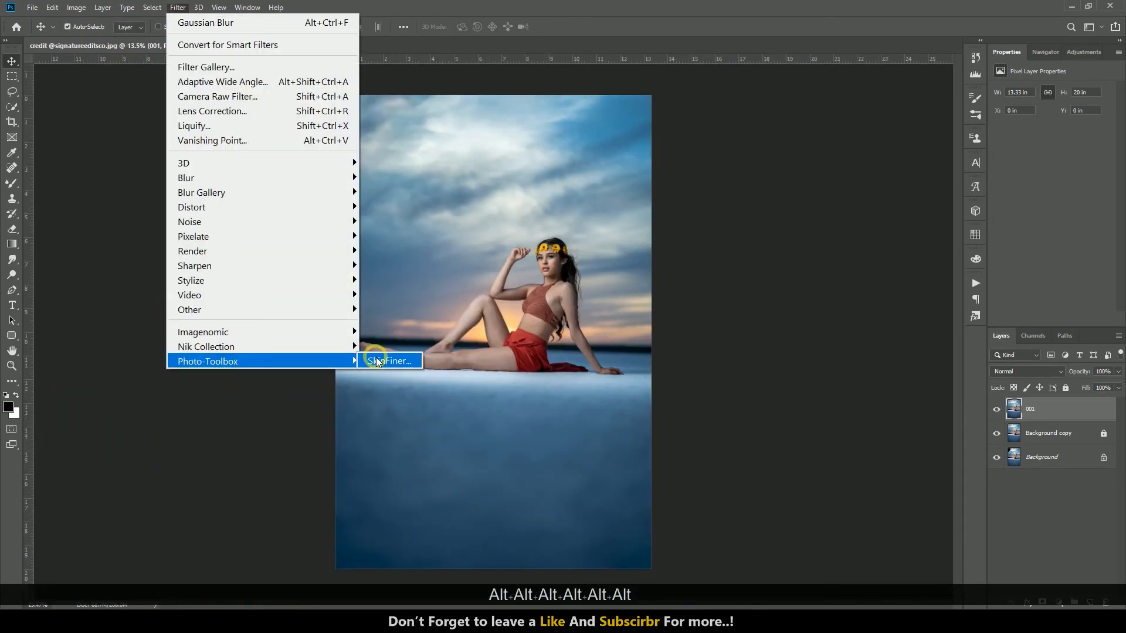
{"action": "left_click", "coordinate": [375, 360]}
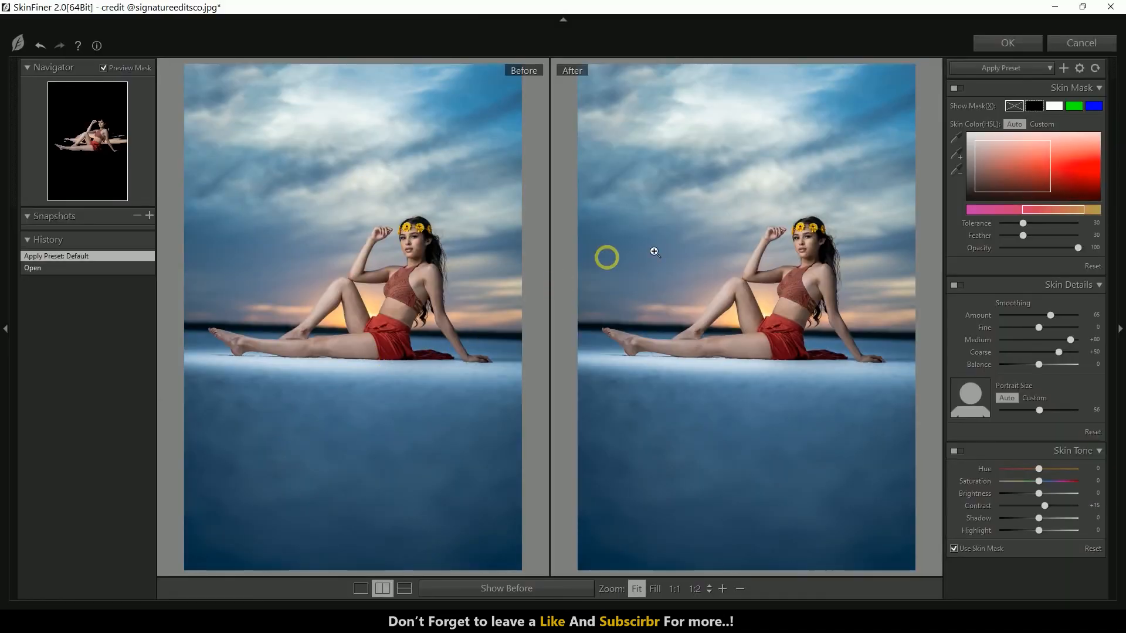
{"action": "left_click", "coordinate": [869, 336]}
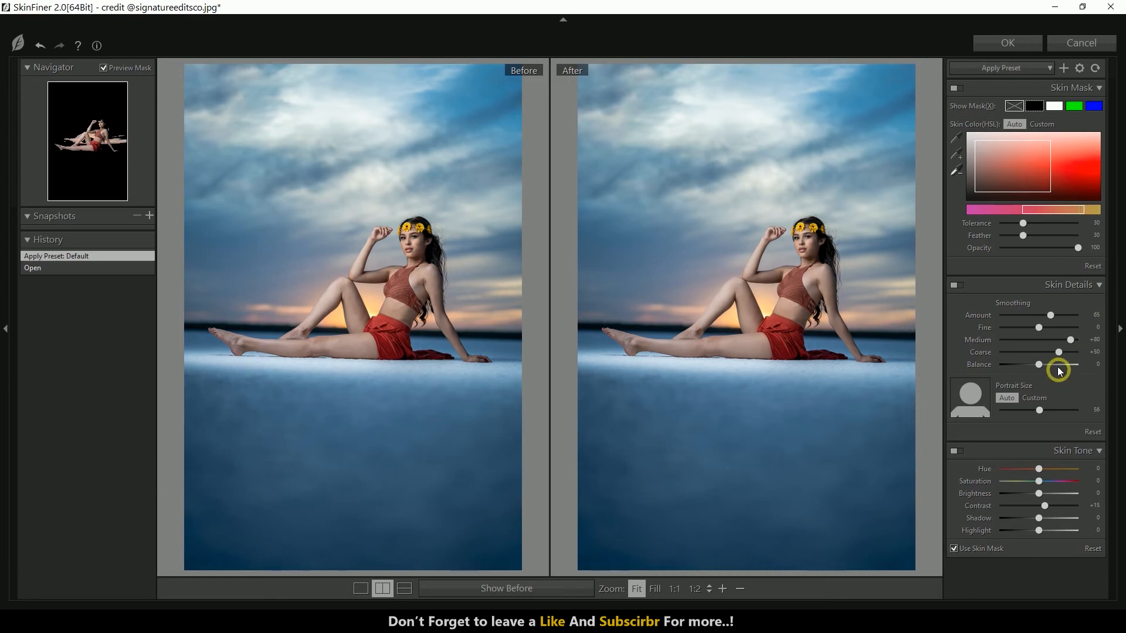
{"action": "left_click_drag", "start_coordinate": [1031, 316], "coordinate": [1021, 315]}
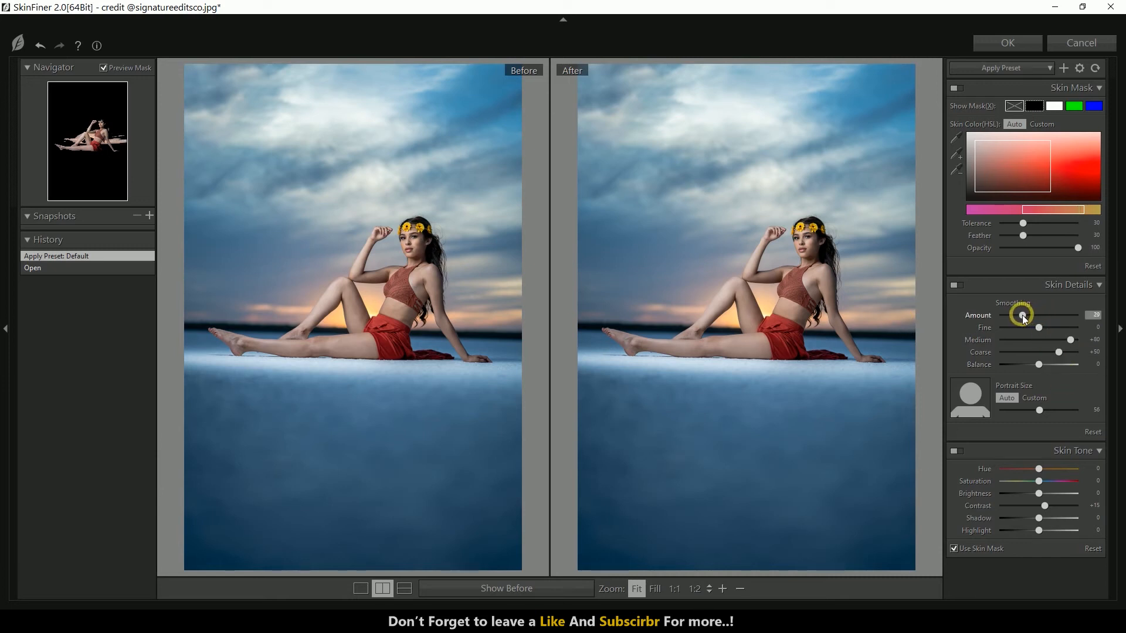
- Set the skin tone brightness to +15, saturation to +12 and hue to +4, and check the face at 1:1
{"action": "left_click", "coordinate": [1047, 491]}
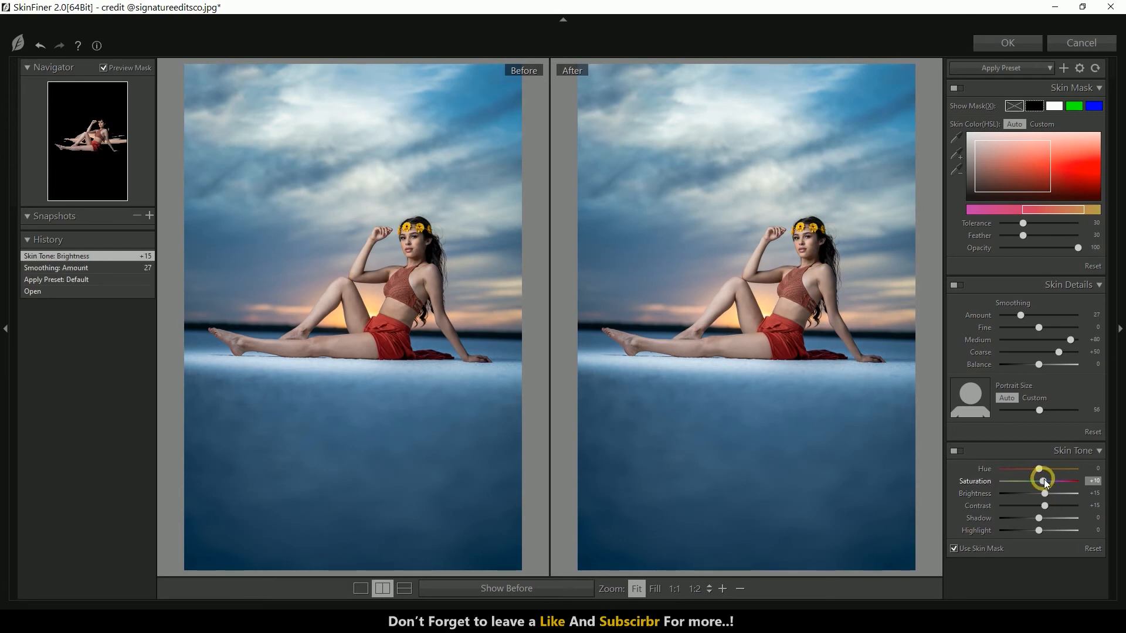
{"action": "left_click_drag", "start_coordinate": [1046, 482], "coordinate": [1047, 482]}
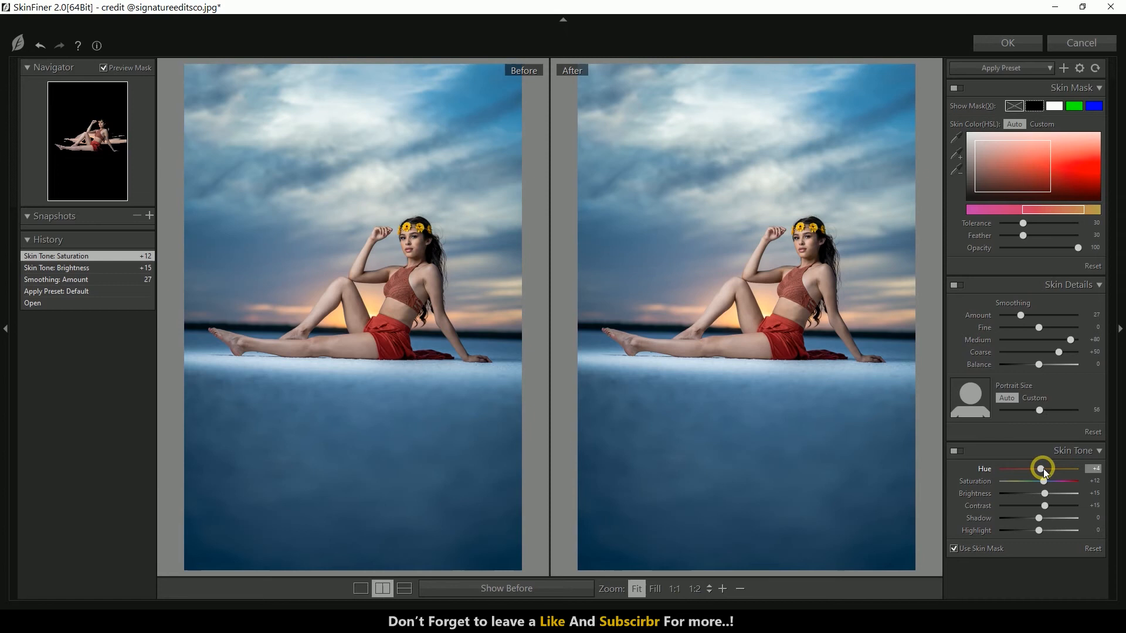
{"action": "left_click_drag", "start_coordinate": [1044, 470], "coordinate": [1043, 469]}
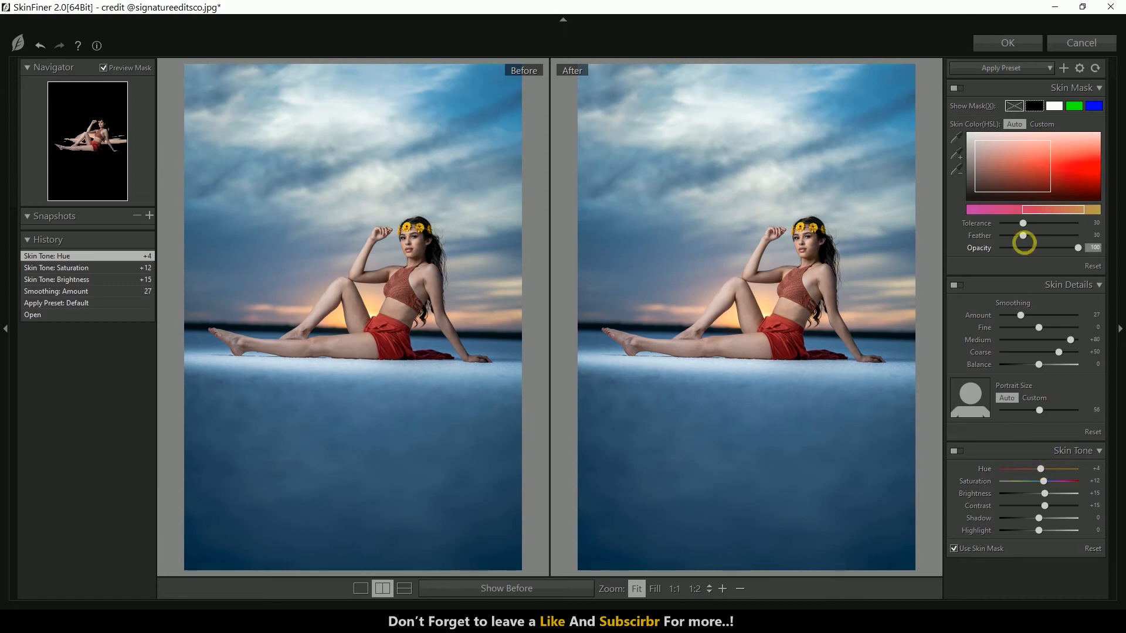
{"action": "left_click", "coordinate": [815, 262]}
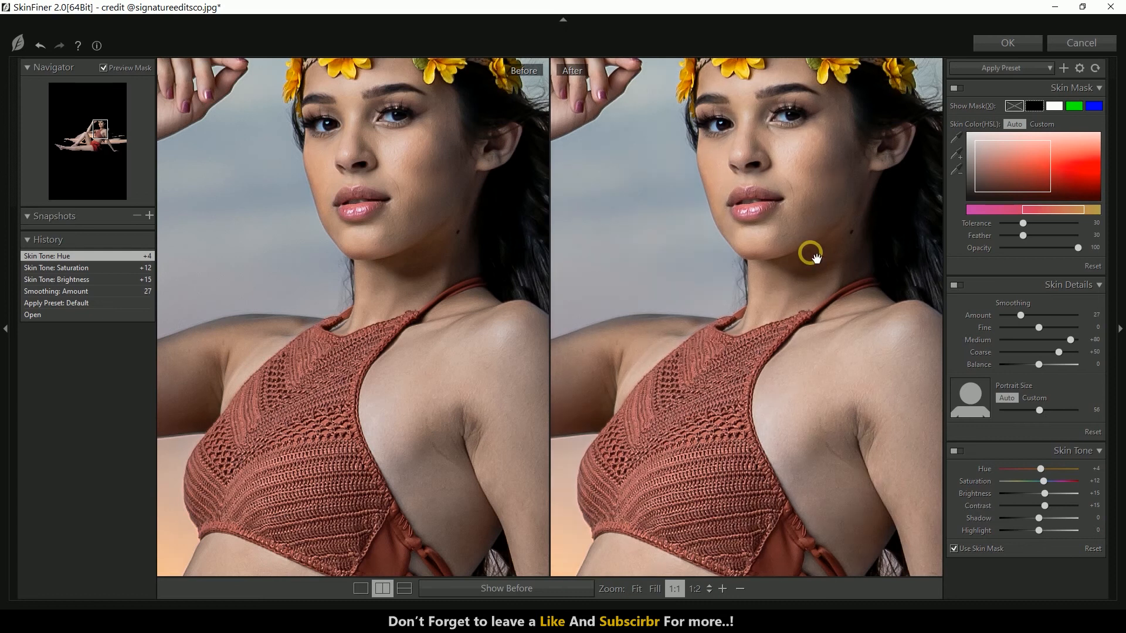
- Apply the SkinFiner adjustments and open the Camera Raw filter on layer 001
{"action": "left_click", "coordinate": [1002, 52]}
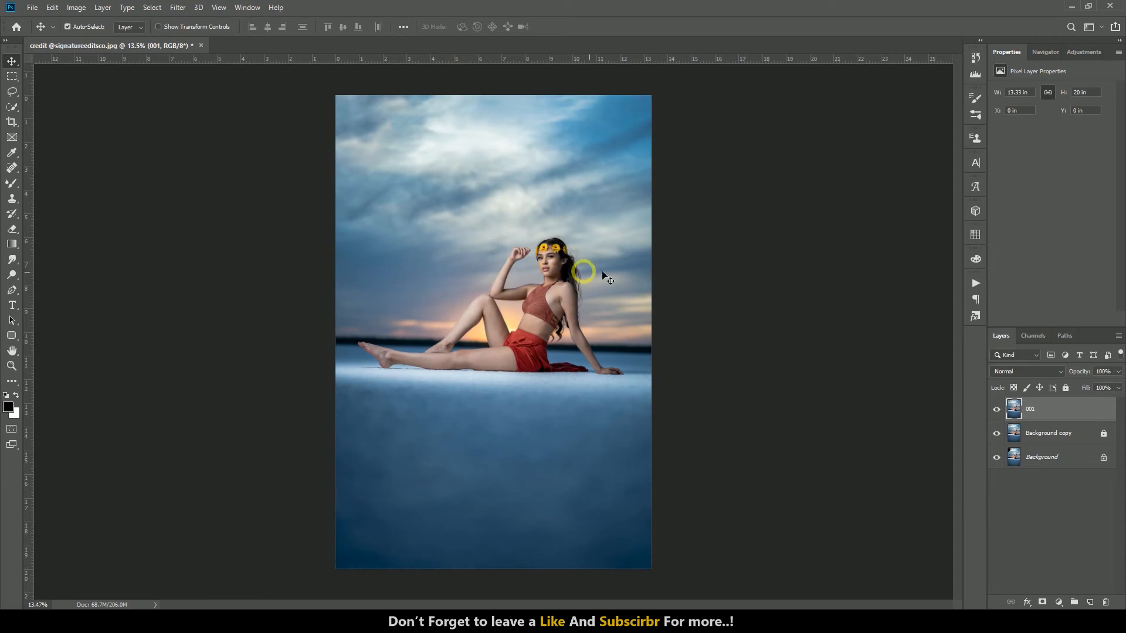
{"action": "left_click", "coordinate": [177, 7]}
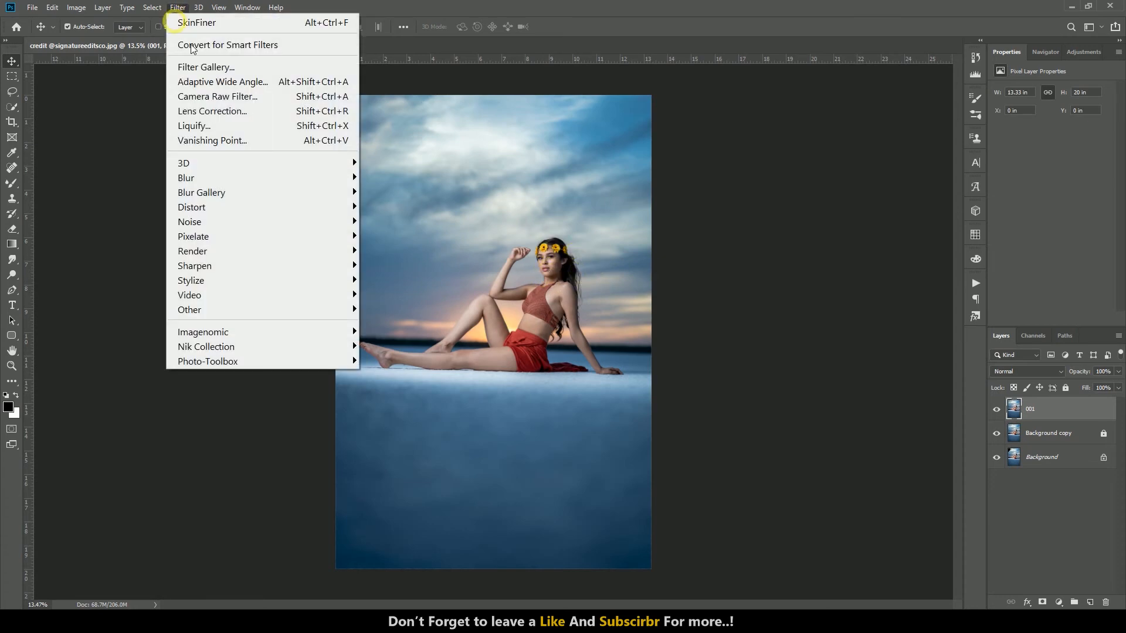
{"action": "left_click", "coordinate": [238, 100]}
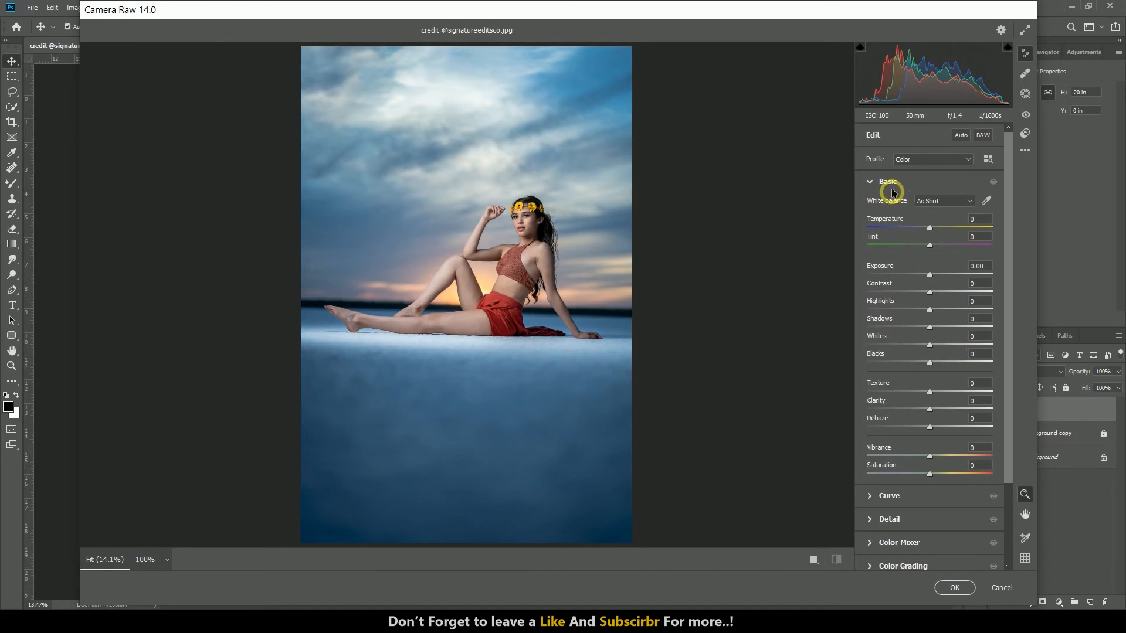
- Set the basic temperature to +5, highlights to -12 and shadows to +28
{"action": "left_click", "coordinate": [889, 182]}
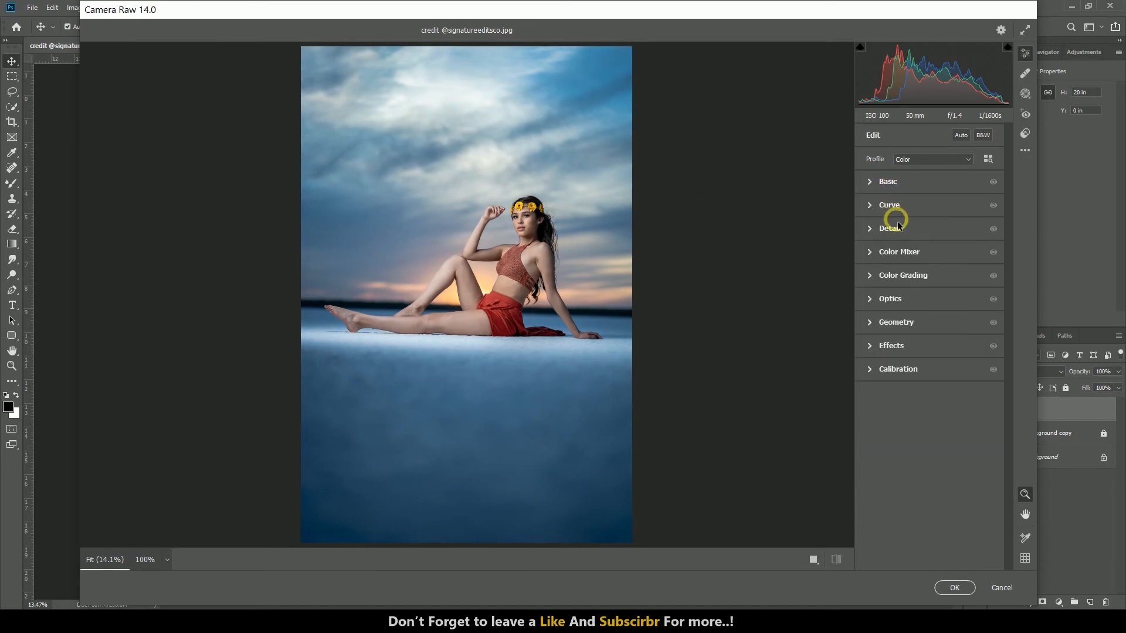
{"action": "left_click", "coordinate": [898, 229]}
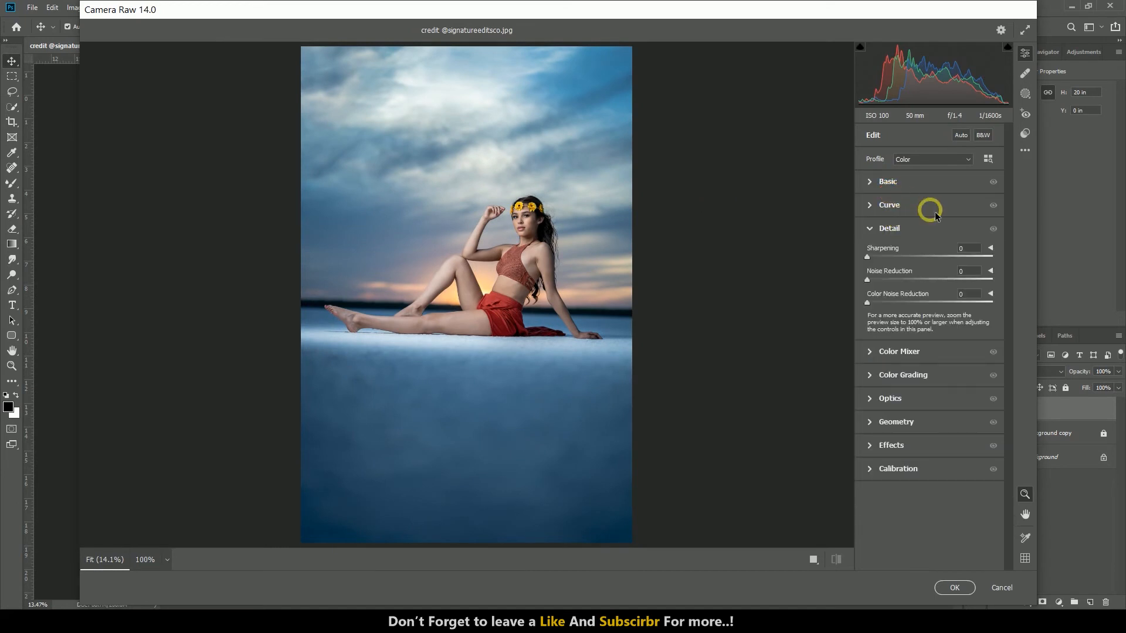
{"action": "left_click", "coordinate": [874, 183]}
{"action": "left_click_drag", "start_coordinate": [930, 222], "coordinate": [933, 224]}
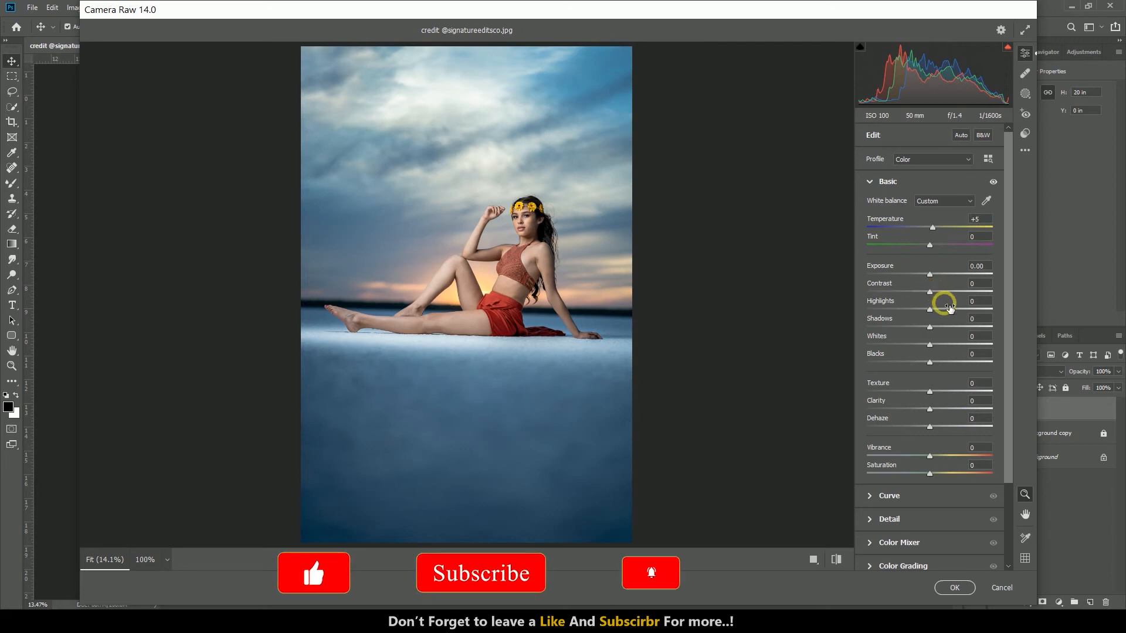
{"action": "mouse_move", "coordinate": [951, 306]}
{"action": "left_mouse_down"}
{"action": "mouse_move", "coordinate": [935, 302]}
{"action": "mouse_move", "coordinate": [942, 322]}
{"action": "mouse_move", "coordinate": [961, 321]}
{"action": "left_mouse_up"}
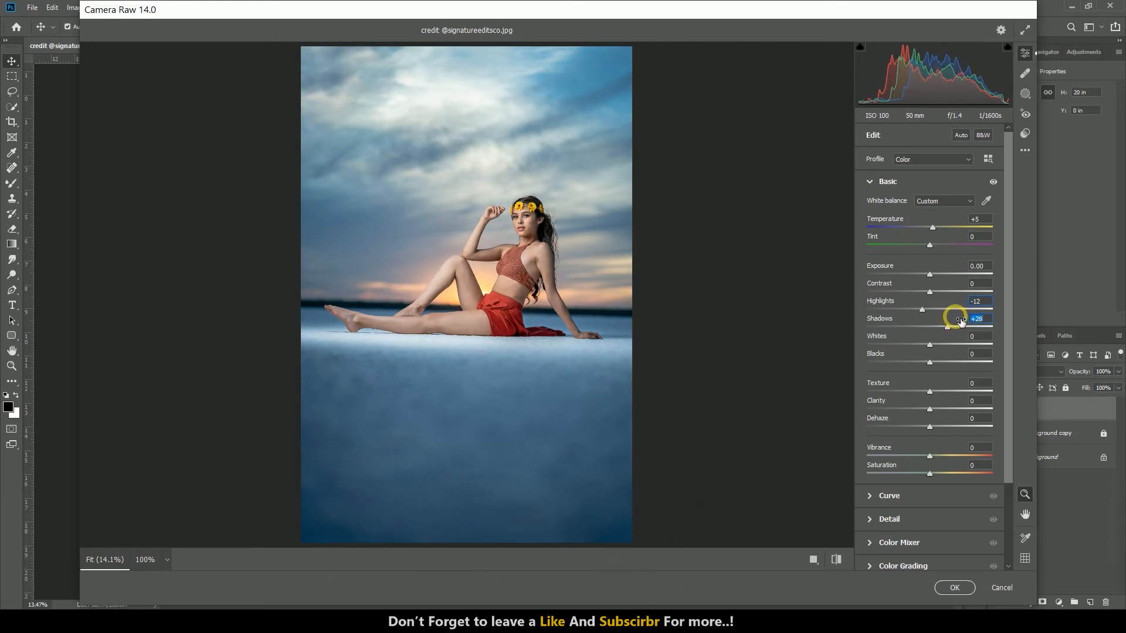
- Adjust the aquas in the Color Mixer and set the blues to hue -47 and saturation +29
{"action": "left_click", "coordinate": [886, 182]}
{"action": "left_click", "coordinate": [889, 229]}
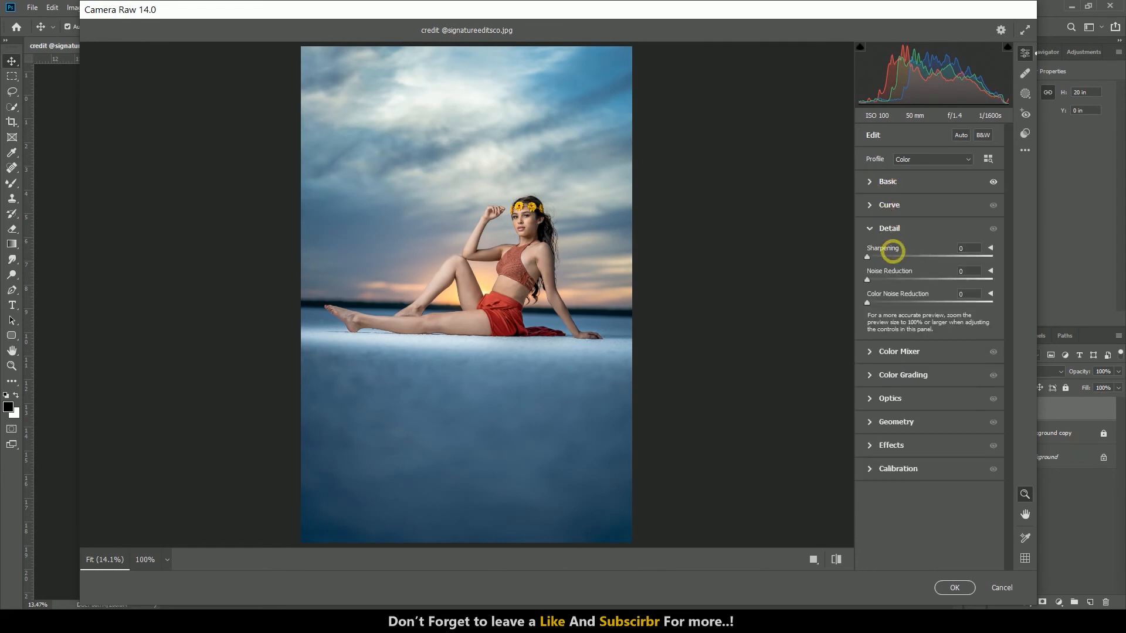
{"action": "left_click", "coordinate": [894, 229]}
{"action": "left_click", "coordinate": [893, 251]}
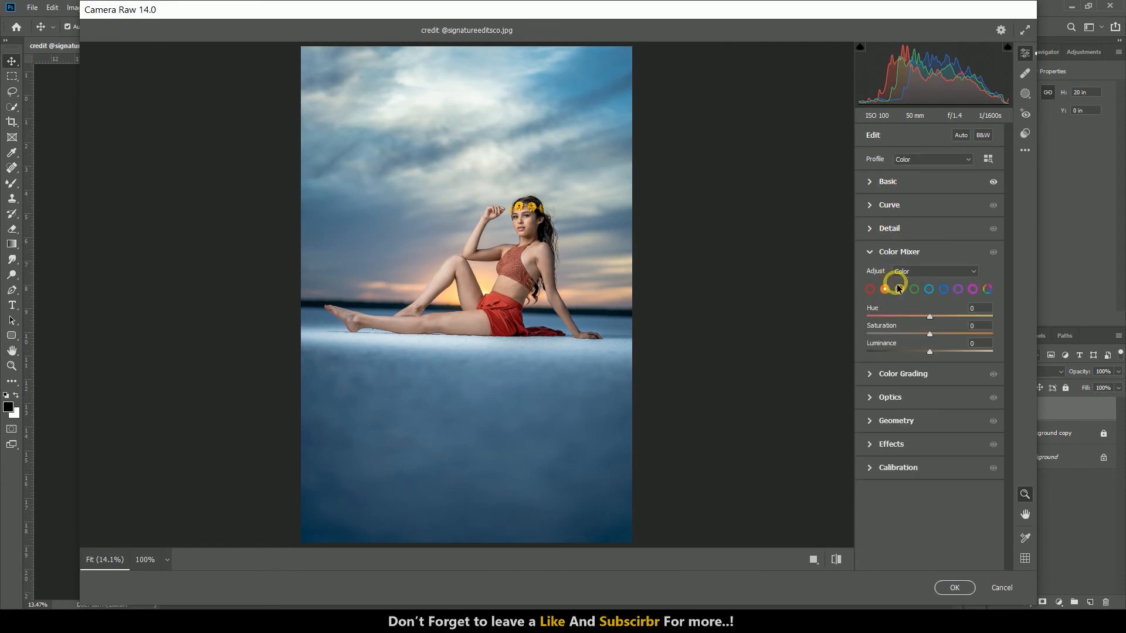
{"action": "left_click_drag", "start_coordinate": [902, 312], "coordinate": [941, 312]}
{"action": "left_click", "coordinate": [945, 290]}
{"action": "left_click_drag", "start_coordinate": [948, 312], "coordinate": [917, 314]}
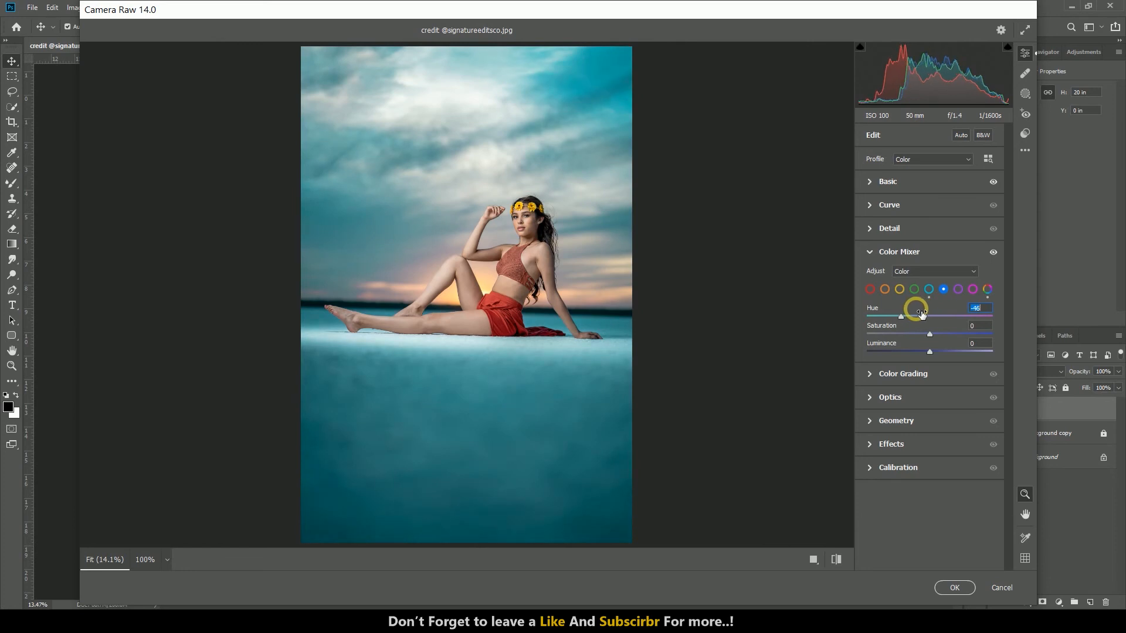
{"action": "left_click_drag", "start_coordinate": [937, 330], "coordinate": [955, 333]}
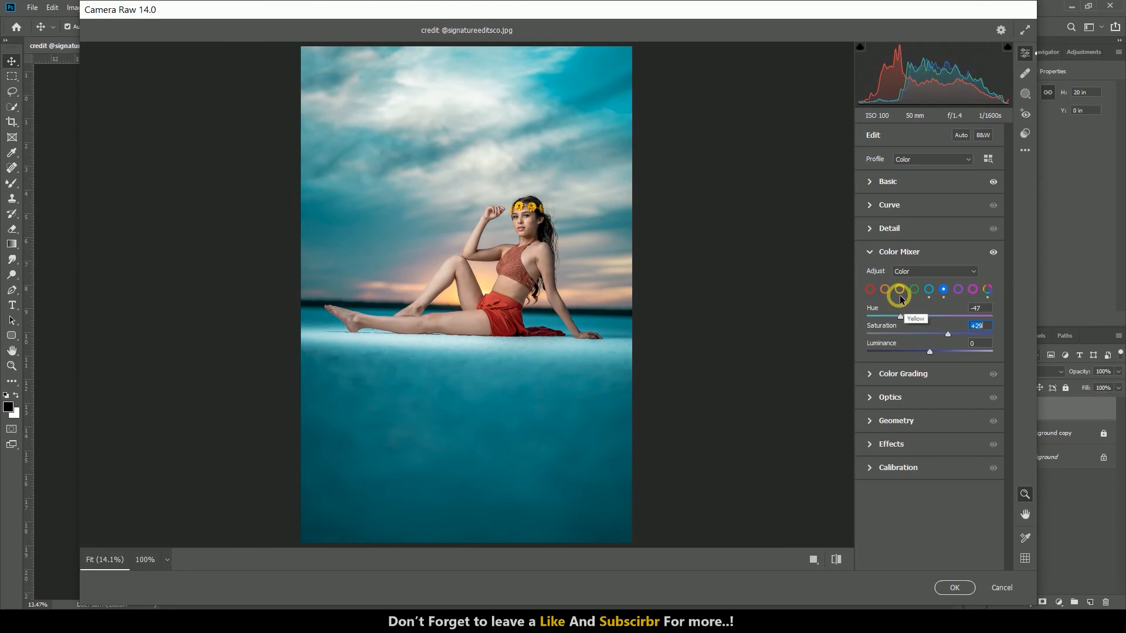
- Set the yellows to hue 0 and saturation +39, and adjust the saturation of the aquas
{"action": "left_click", "coordinate": [900, 293]}
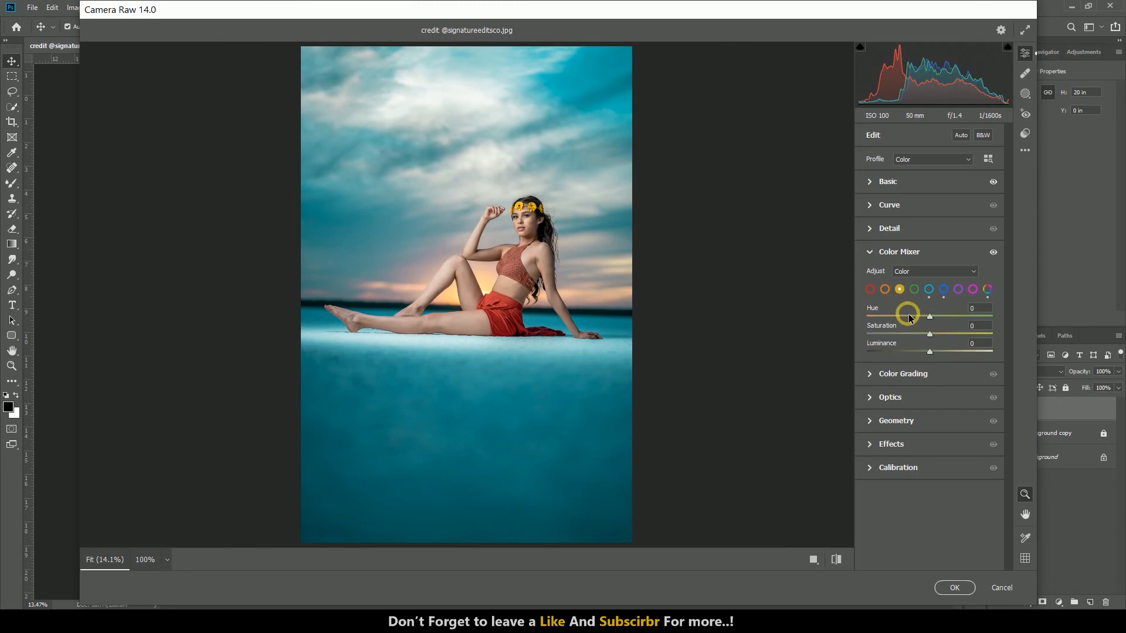
{"action": "left_click_drag", "start_coordinate": [931, 330], "coordinate": [968, 329]}
{"action": "left_click_drag", "start_coordinate": [966, 331], "coordinate": [915, 317]}
{"action": "type", "text": "0"}
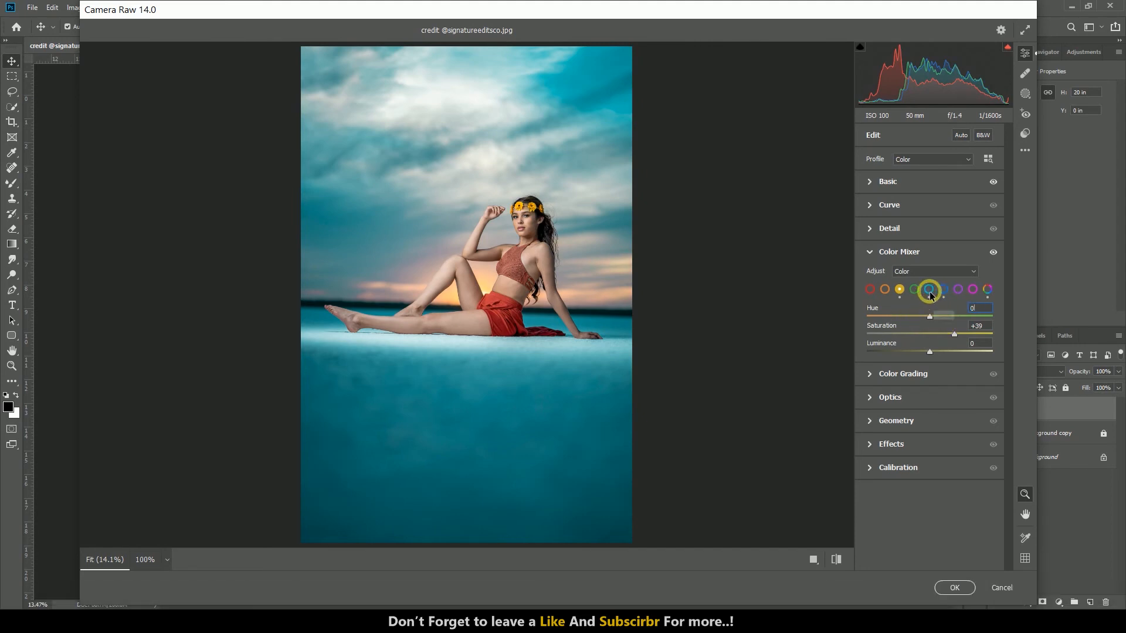
{"action": "mouse_move", "coordinate": [945, 328]}
{"action": "left_mouse_down"}
{"action": "mouse_move", "coordinate": [973, 326]}
{"action": "mouse_move", "coordinate": [951, 326]}
{"action": "left_mouse_up"}
- Set the oranges to saturation 30 and luminance +9 in the Color Mixer
{"action": "left_click", "coordinate": [886, 294]}
{"action": "left_click", "coordinate": [931, 334]}
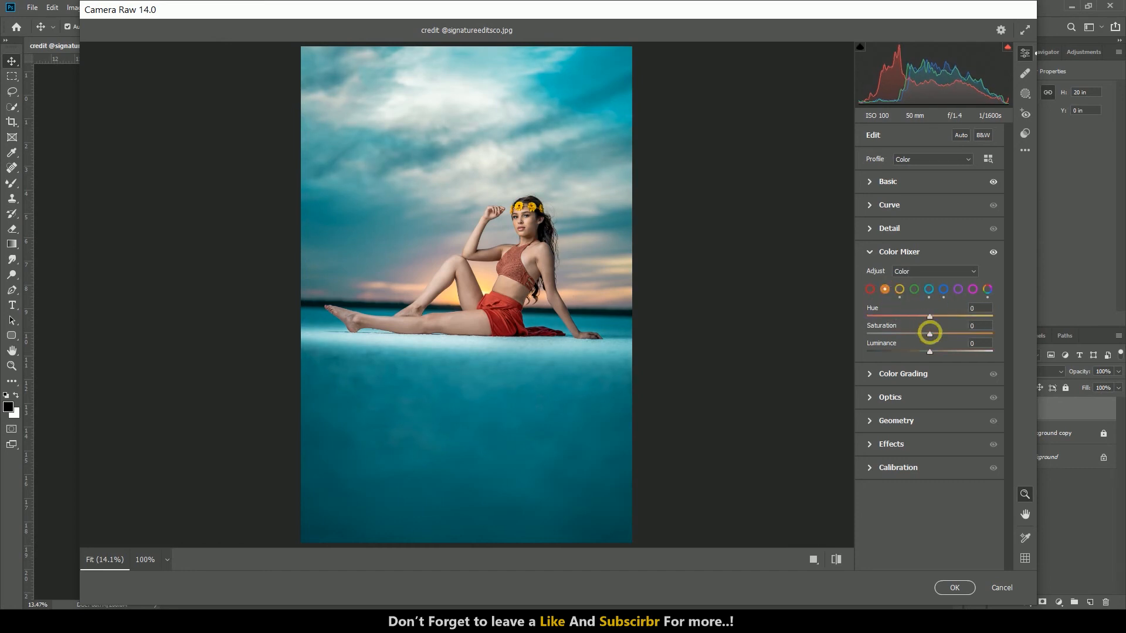
{"action": "mouse_move", "coordinate": [946, 332]}
{"action": "left_mouse_down"}
{"action": "mouse_move", "coordinate": [965, 330]}
{"action": "mouse_move", "coordinate": [958, 344]}
{"action": "left_mouse_up"}
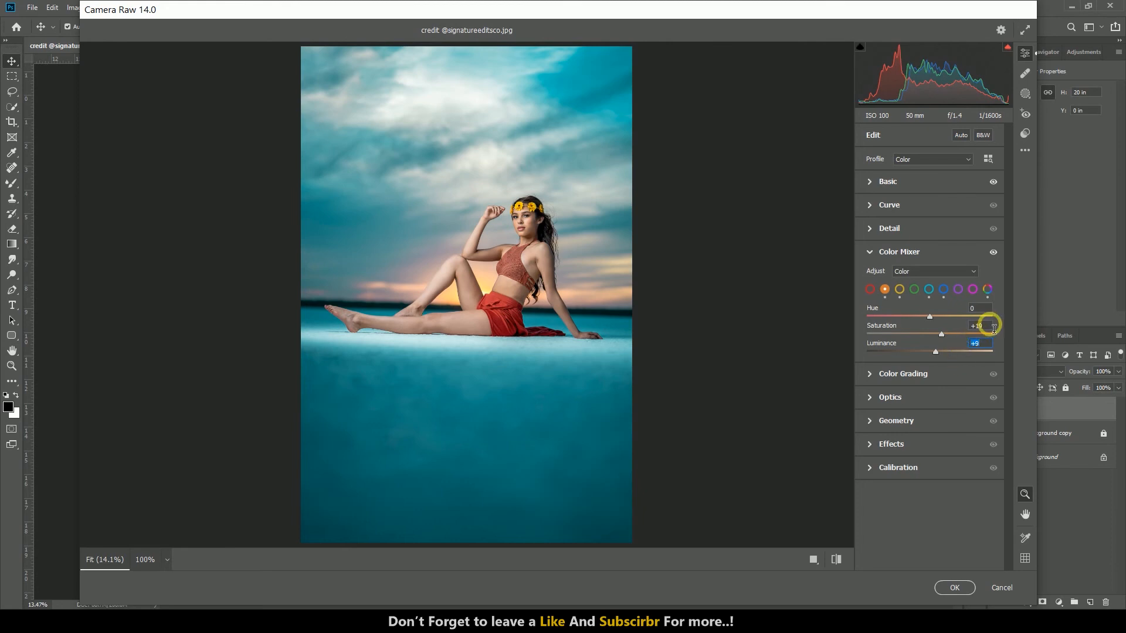
{"action": "left_click_drag", "start_coordinate": [989, 326], "coordinate": [889, 337]}
{"action": "type", "text": "30"}
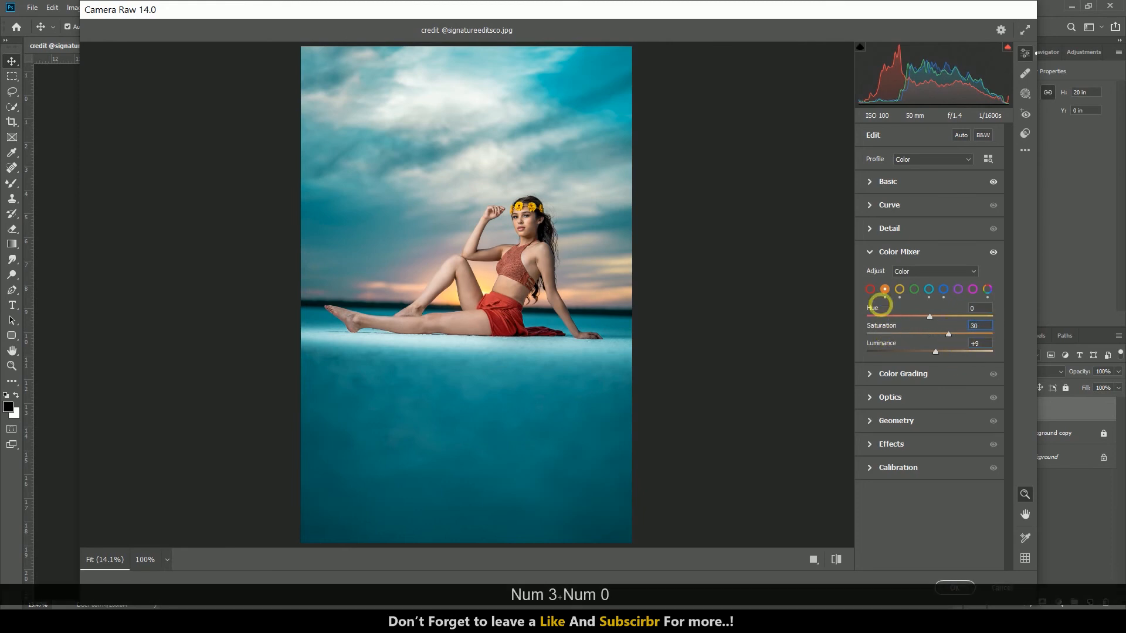
- Set the reds to hue -27, saturation +28 and luminance +27 in the Color Mixer
{"action": "left_click", "coordinate": [870, 289]}
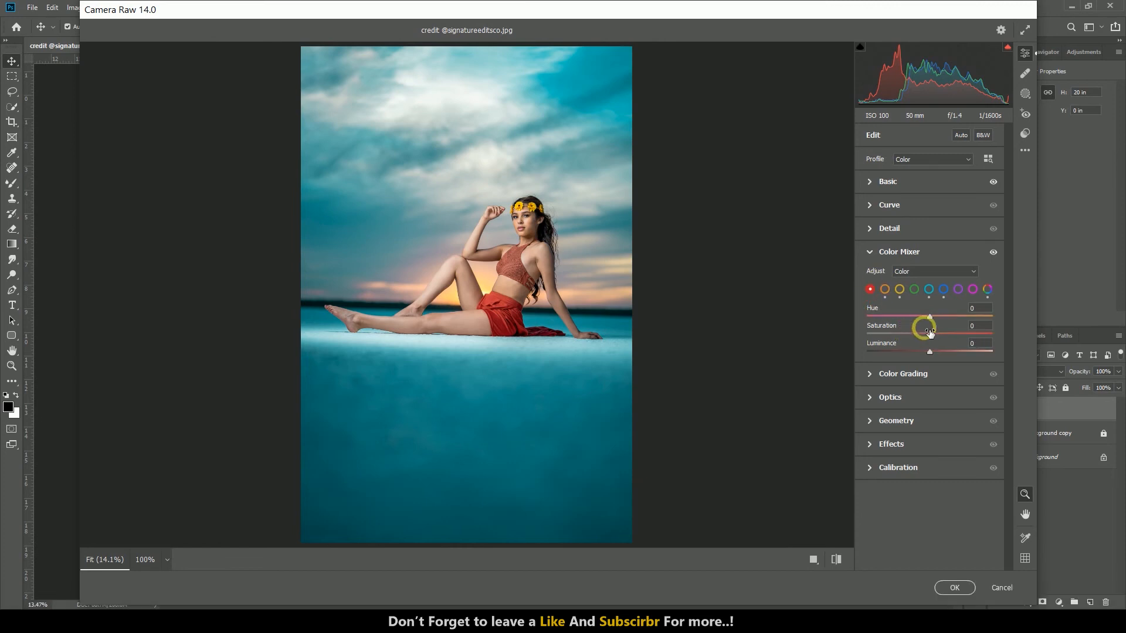
{"action": "left_click_drag", "start_coordinate": [919, 333], "coordinate": [952, 312]}
{"action": "left_click_drag", "start_coordinate": [943, 349], "coordinate": [886, 318]}
{"action": "left_click", "coordinate": [925, 318]}
{"action": "type", "text": "0"}
{"action": "mouse_move", "coordinate": [941, 313]}
{"action": "left_mouse_down"}
{"action": "mouse_move", "coordinate": [965, 336]}
{"action": "mouse_move", "coordinate": [945, 314]}
{"action": "left_mouse_up"}
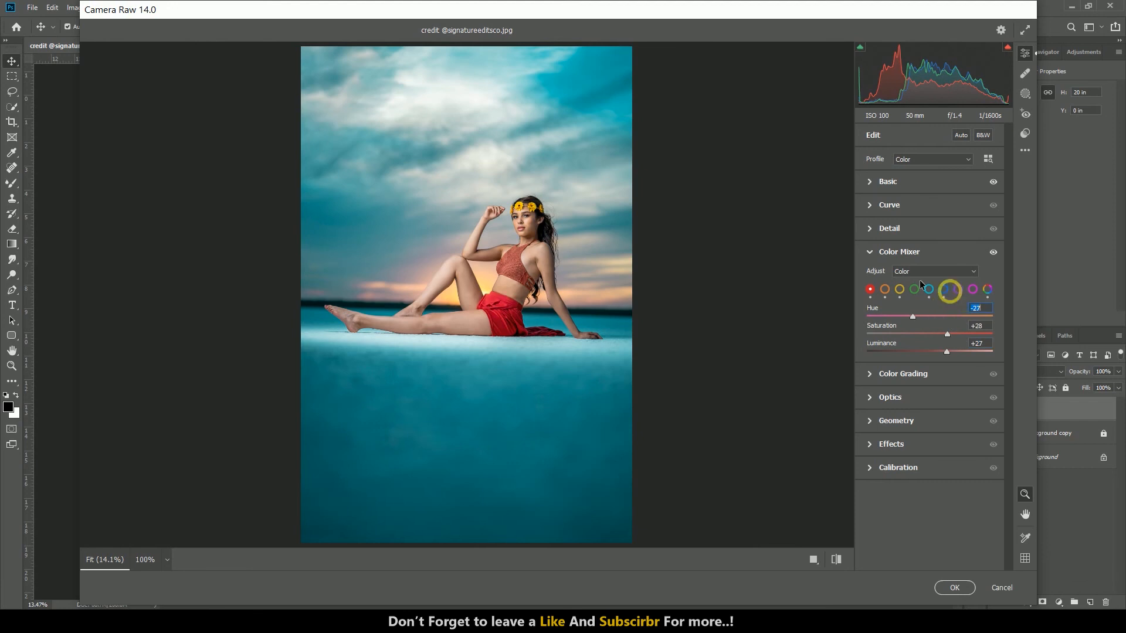
- Color grade the shadows with hue 54 and saturation 24
{"action": "left_click", "coordinate": [889, 375]}
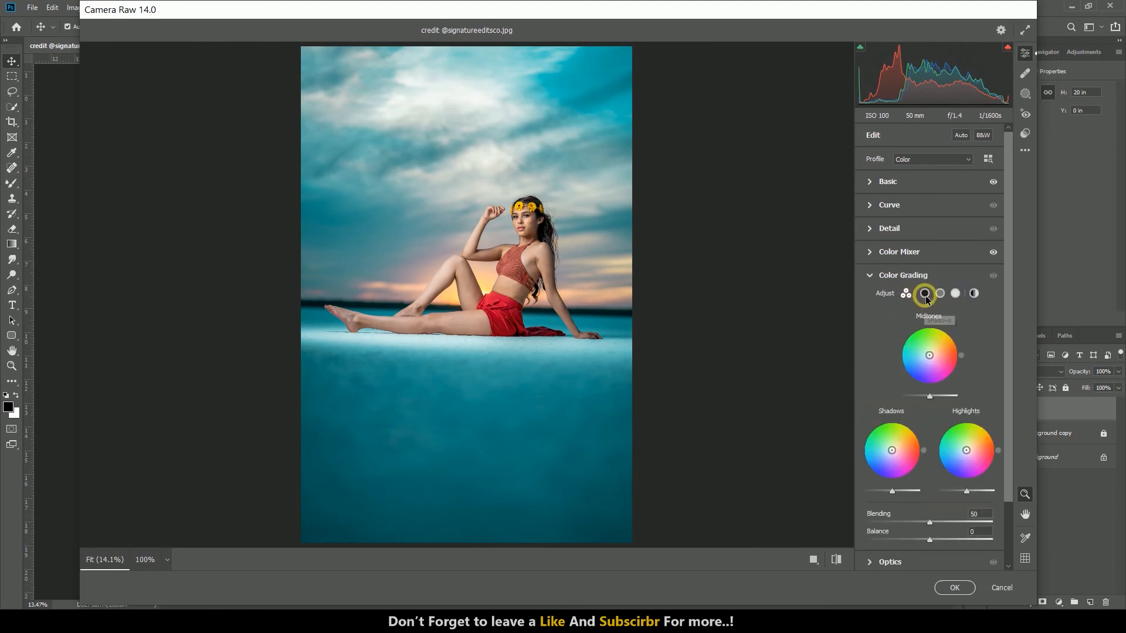
{"action": "left_click", "coordinate": [925, 293]}
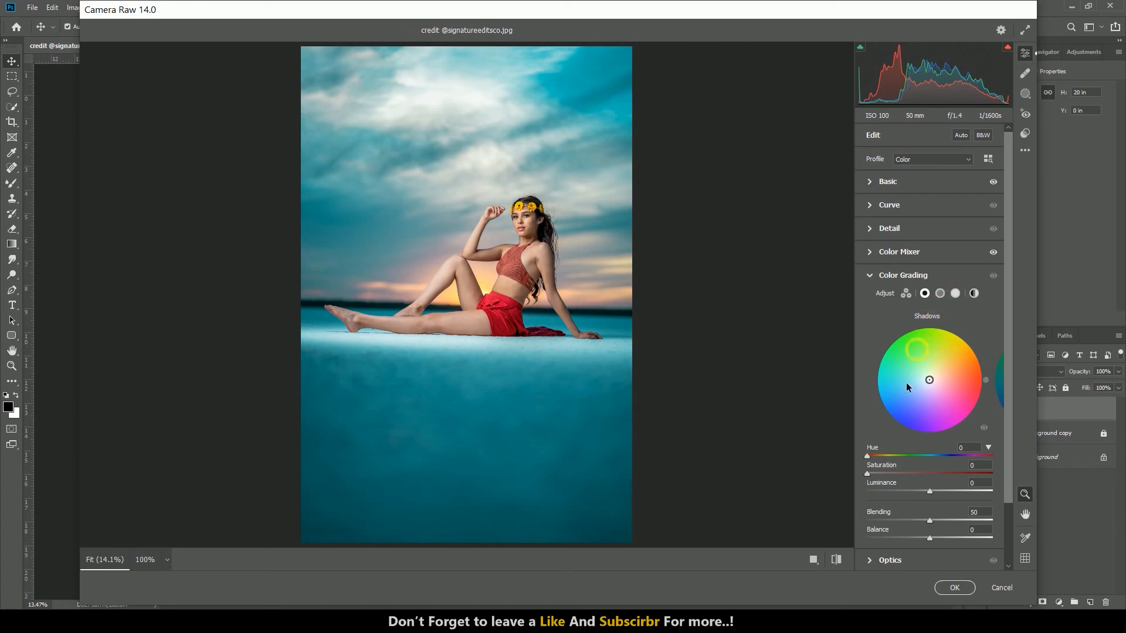
{"action": "mouse_move", "coordinate": [933, 457]}
{"action": "left_mouse_down"}
{"action": "mouse_move", "coordinate": [882, 455]}
{"action": "mouse_move", "coordinate": [934, 466]}
{"action": "mouse_move", "coordinate": [921, 466]}
{"action": "left_mouse_up"}
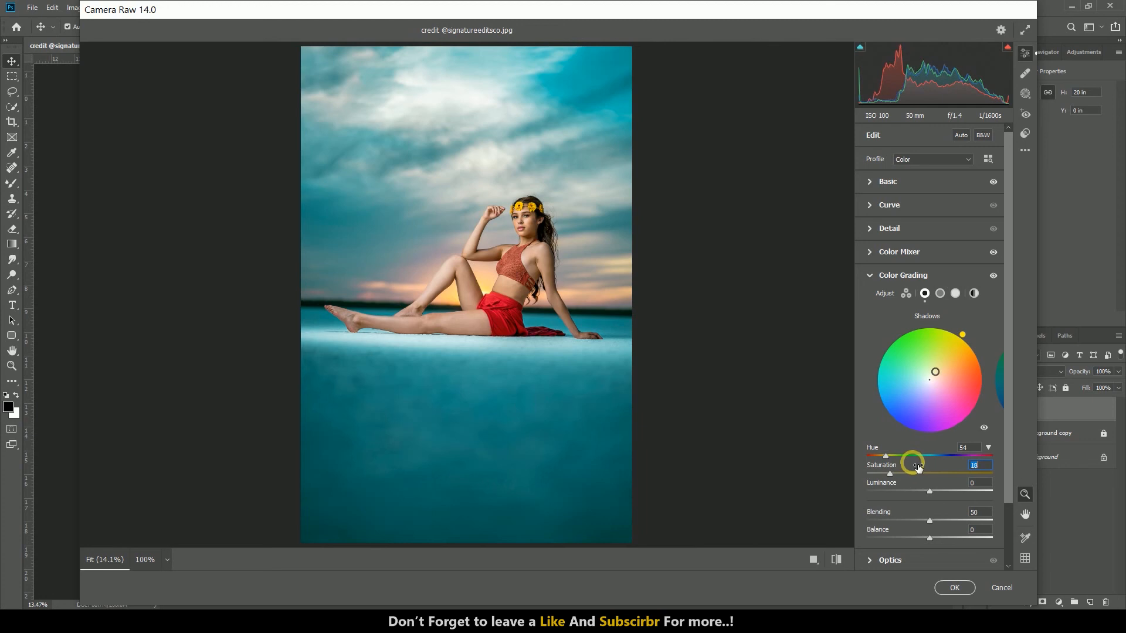
{"action": "type", "text": "24"}
- Color grade the highlights with hue 192 and saturation 17
{"action": "left_click", "coordinate": [956, 294]}
{"action": "left_click_drag", "start_coordinate": [925, 456], "coordinate": [945, 471]}
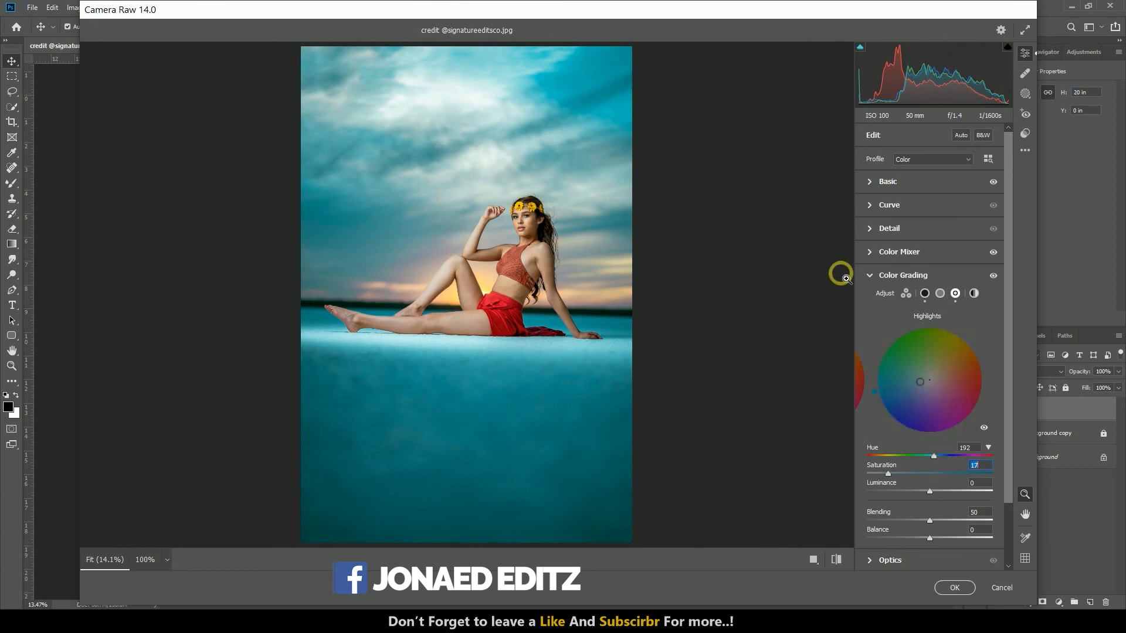
{"action": "left_click", "coordinate": [896, 276]}
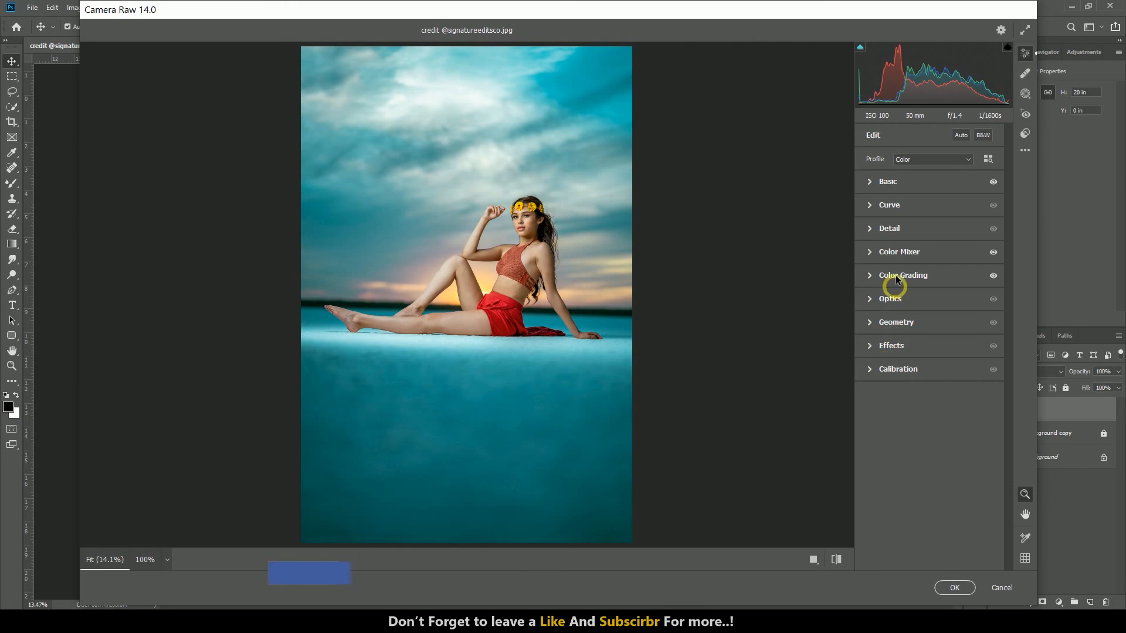
- Move the point curve's black point to about input 10, output 7, and set the vibrance to +11
{"action": "left_click", "coordinate": [891, 207]}
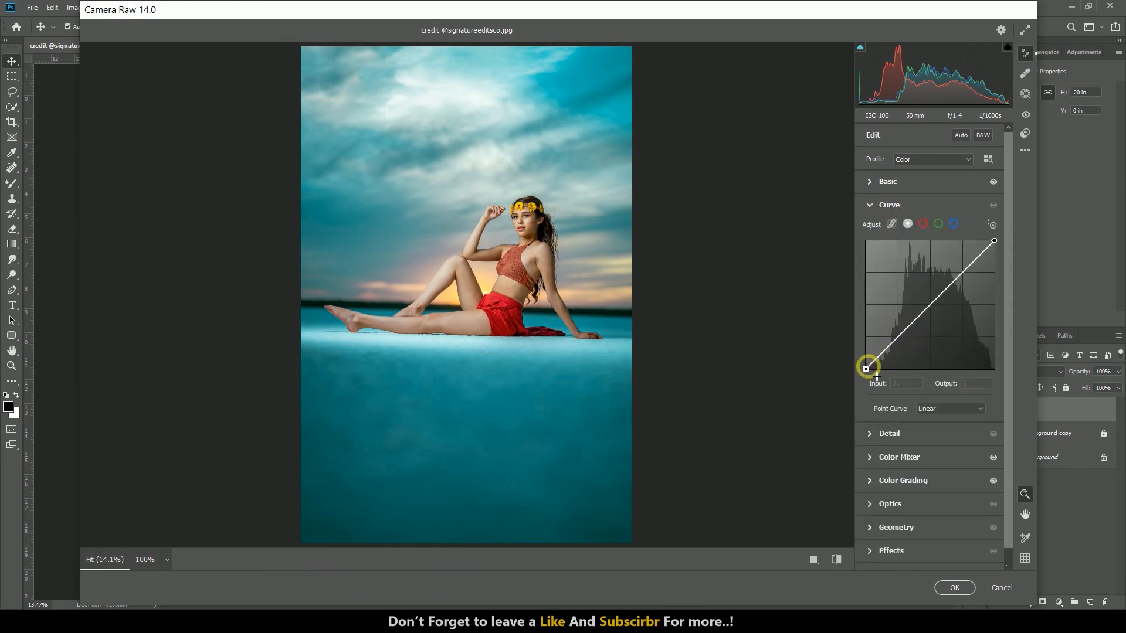
{"action": "left_click_drag", "start_coordinate": [866, 369], "coordinate": [871, 365]}
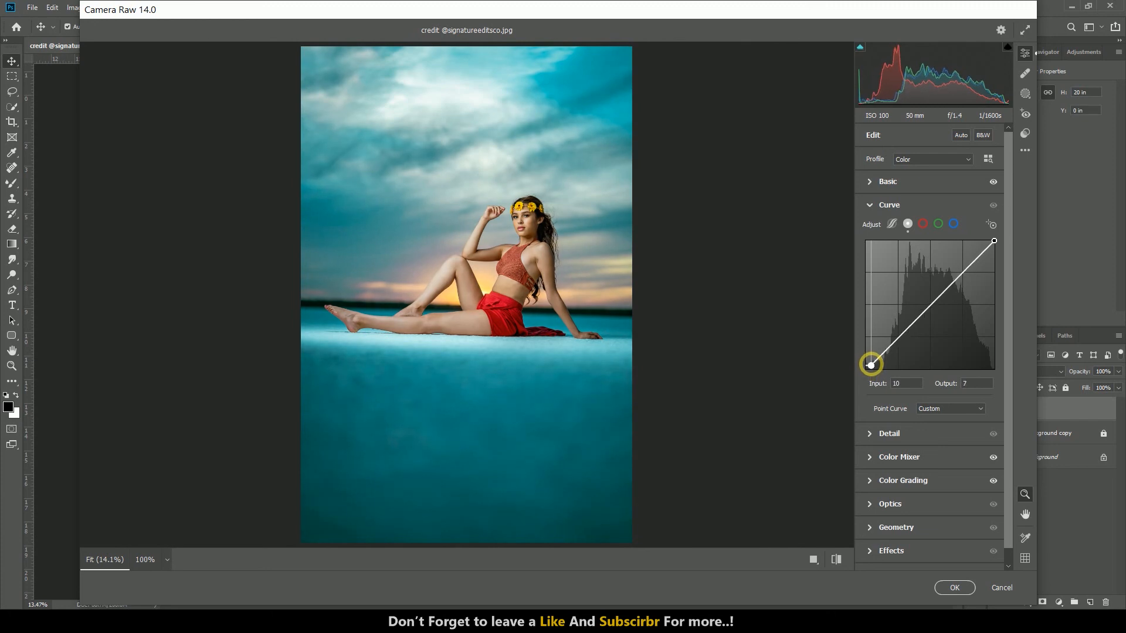
{"action": "left_click", "coordinate": [995, 205]}
{"action": "left_click", "coordinate": [994, 206]}
{"action": "left_click", "coordinate": [933, 182]}
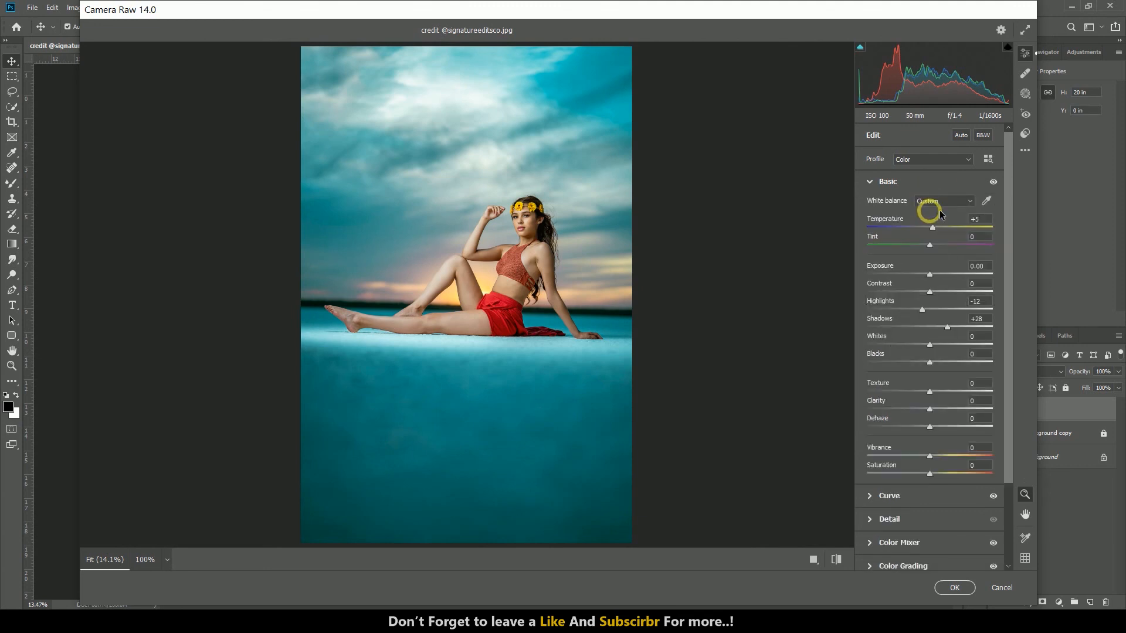
{"action": "left_click_drag", "start_coordinate": [938, 453], "coordinate": [938, 453]}
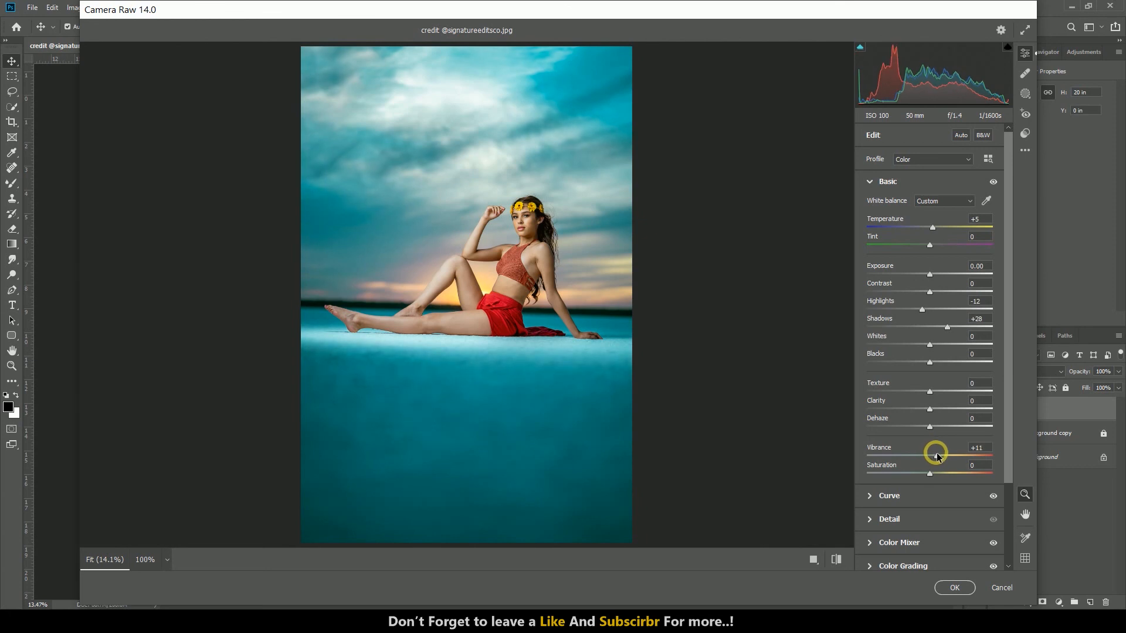
- Compare the face before and after at 100%, and apply the Camera Raw edits to the layer
{"action": "left_click", "coordinate": [536, 219]}
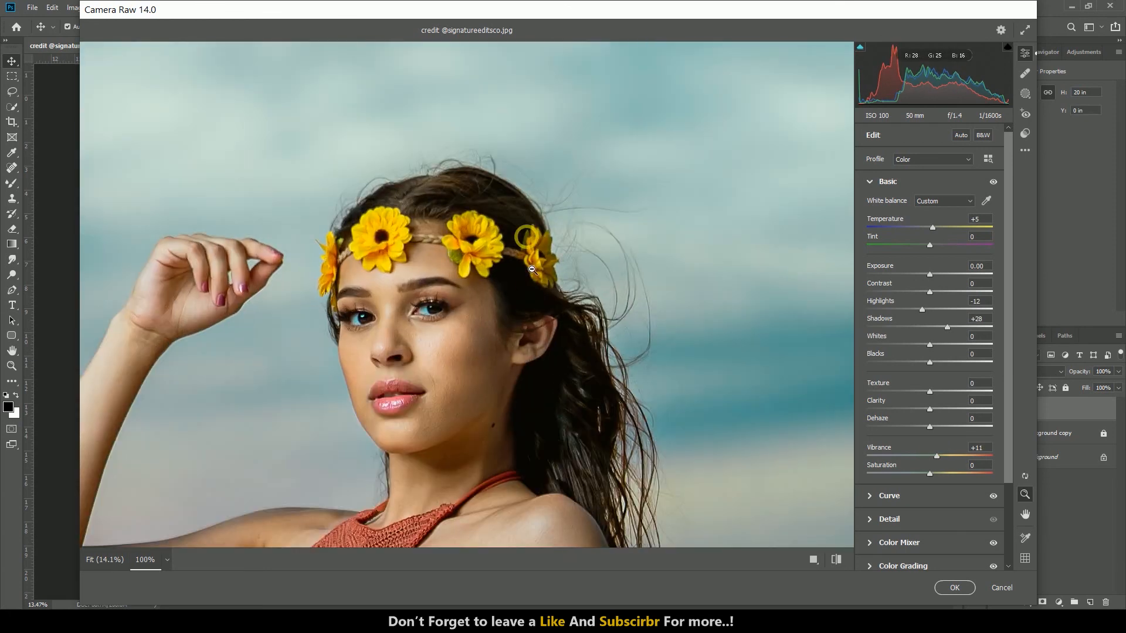
{"action": "left_click", "coordinate": [838, 559]}
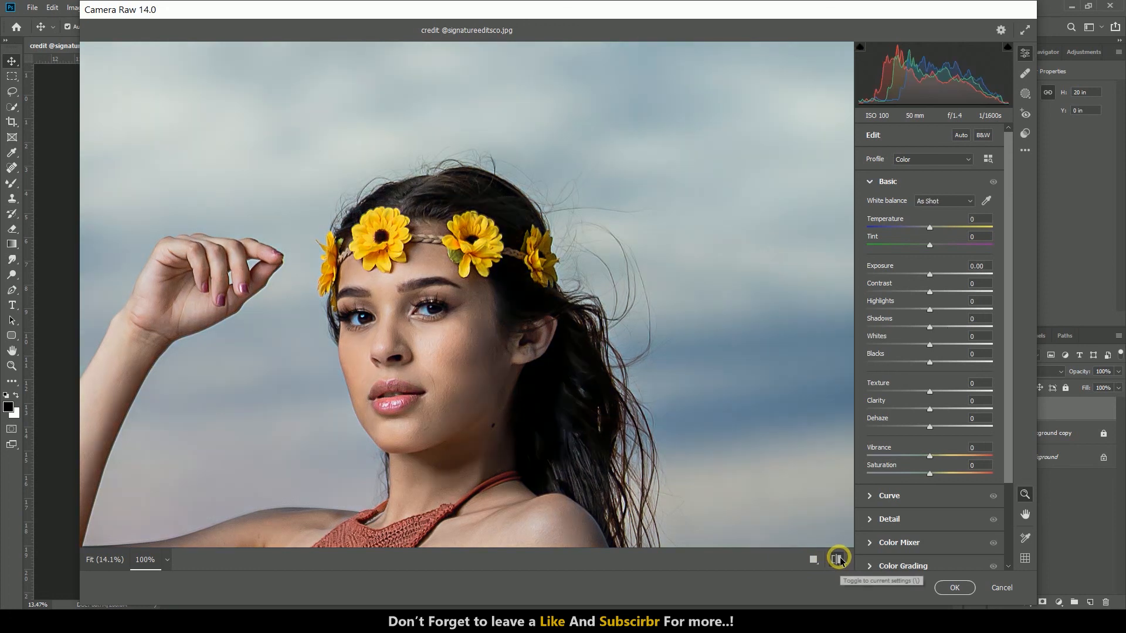
{"action": "left_click", "coordinate": [837, 559]}
{"action": "left_click", "coordinate": [487, 343]}
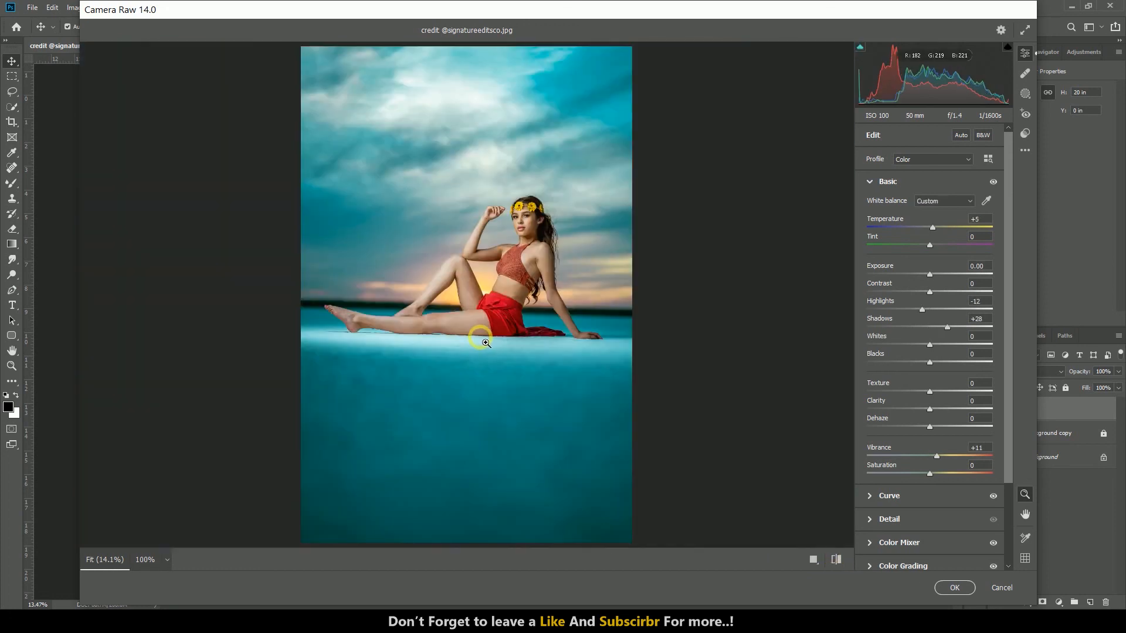
{"action": "left_click", "coordinate": [956, 589]}
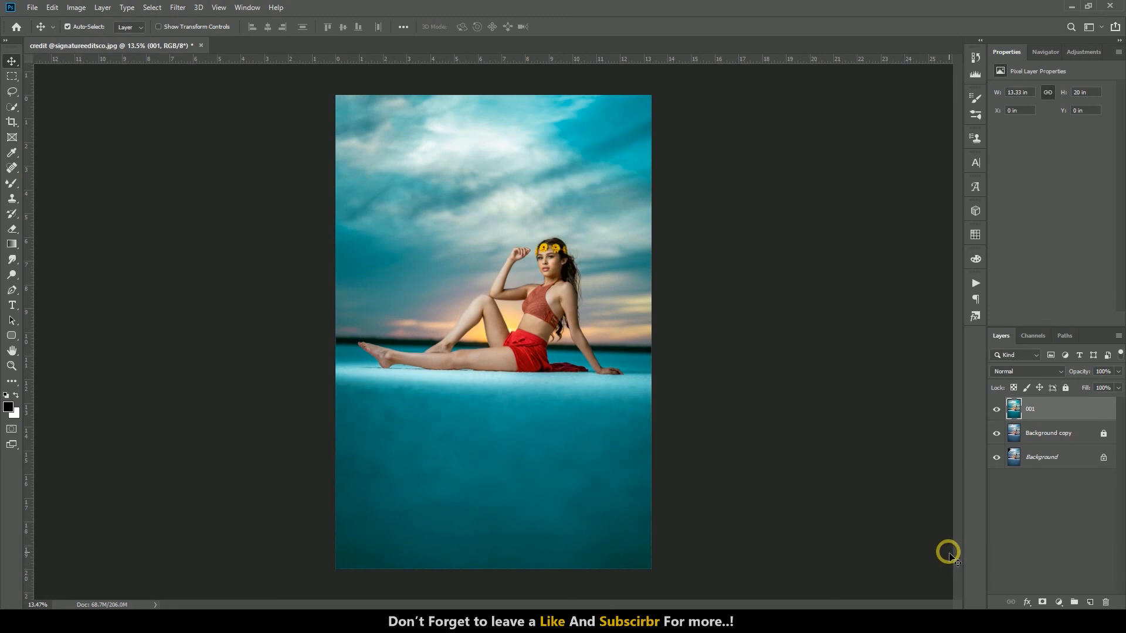
{"action": "left_click", "coordinate": [33, 7]}
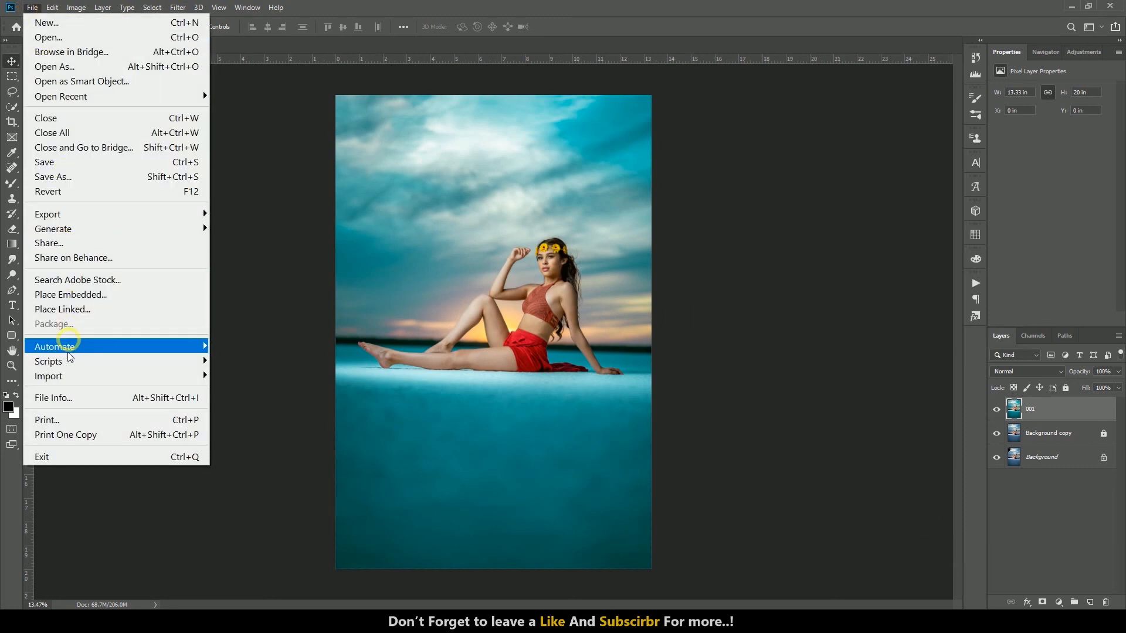
{"action": "mouse_move", "coordinate": [73, 215]}
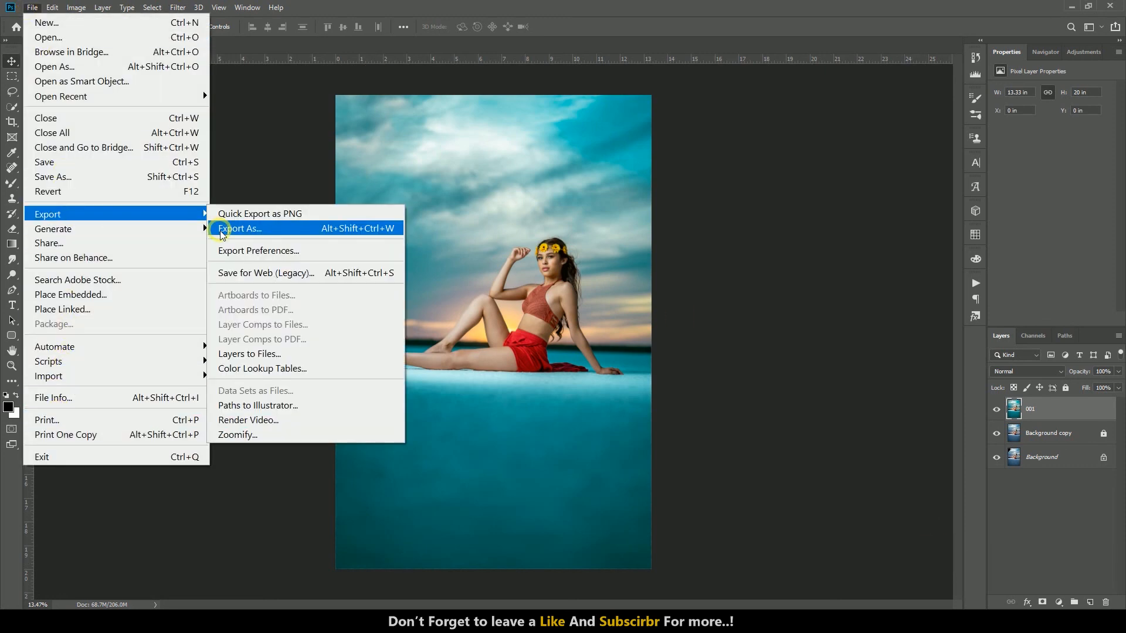
{"action": "left_click", "coordinate": [231, 227]}
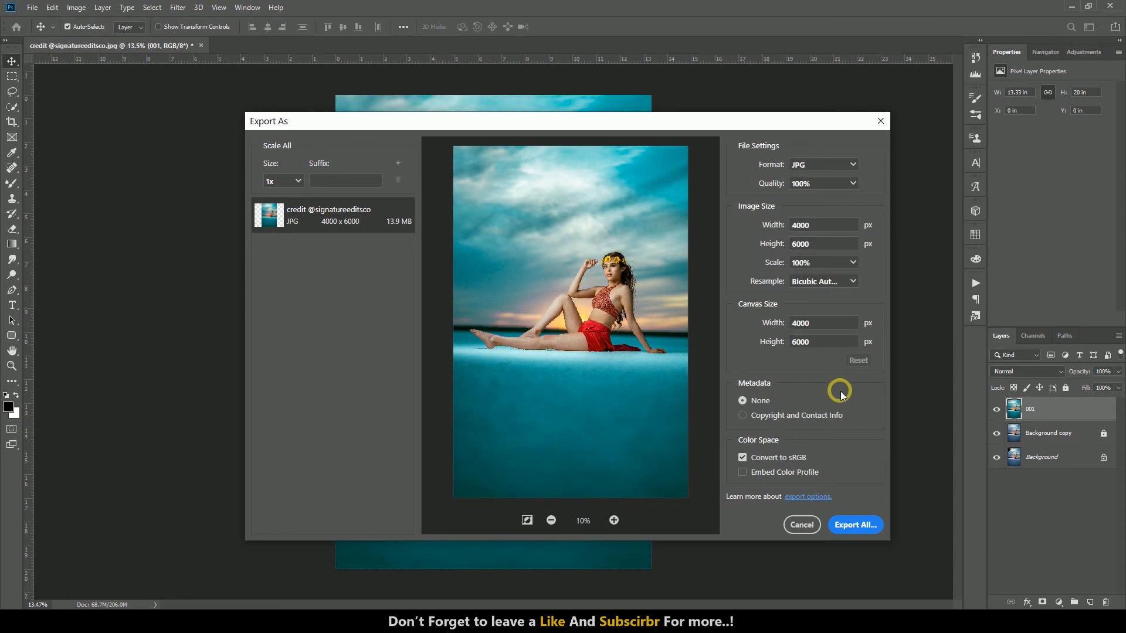
{"action": "left_click", "coordinate": [852, 525]}
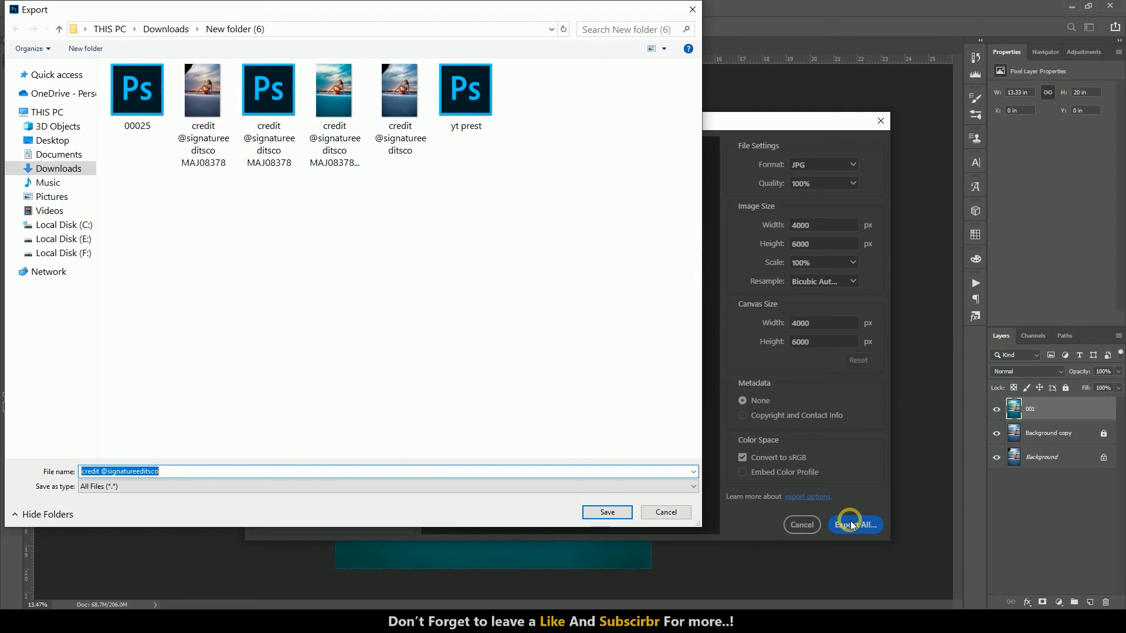
{"action": "left_click", "coordinate": [208, 473]}
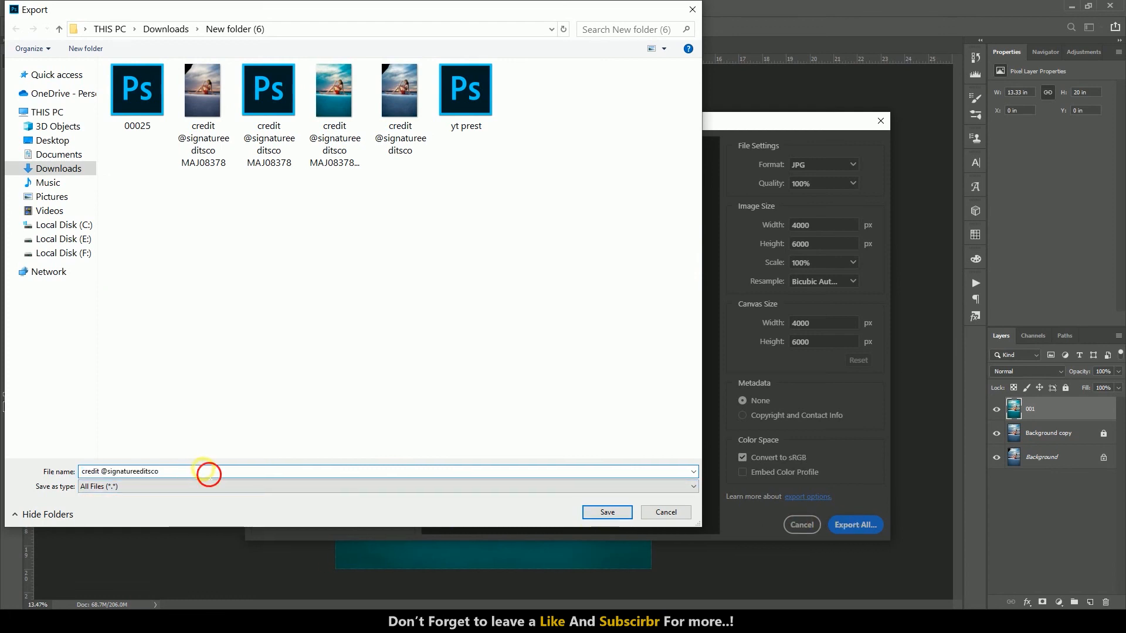
{"action": "type", "text": "0225"}
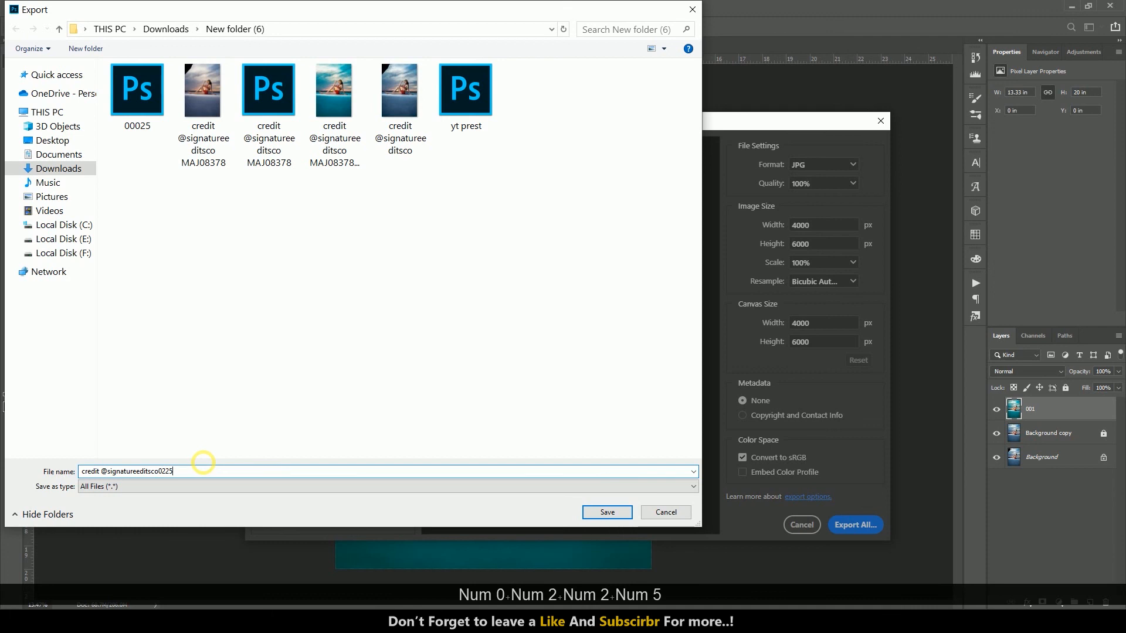
{"action": "key", "text": "Return"}
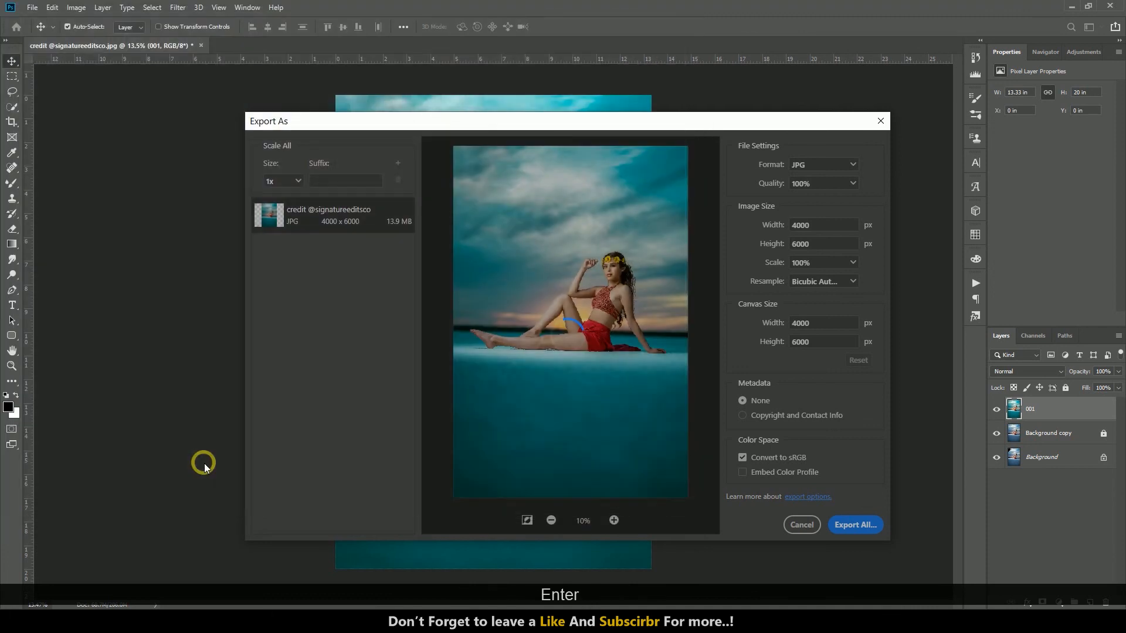